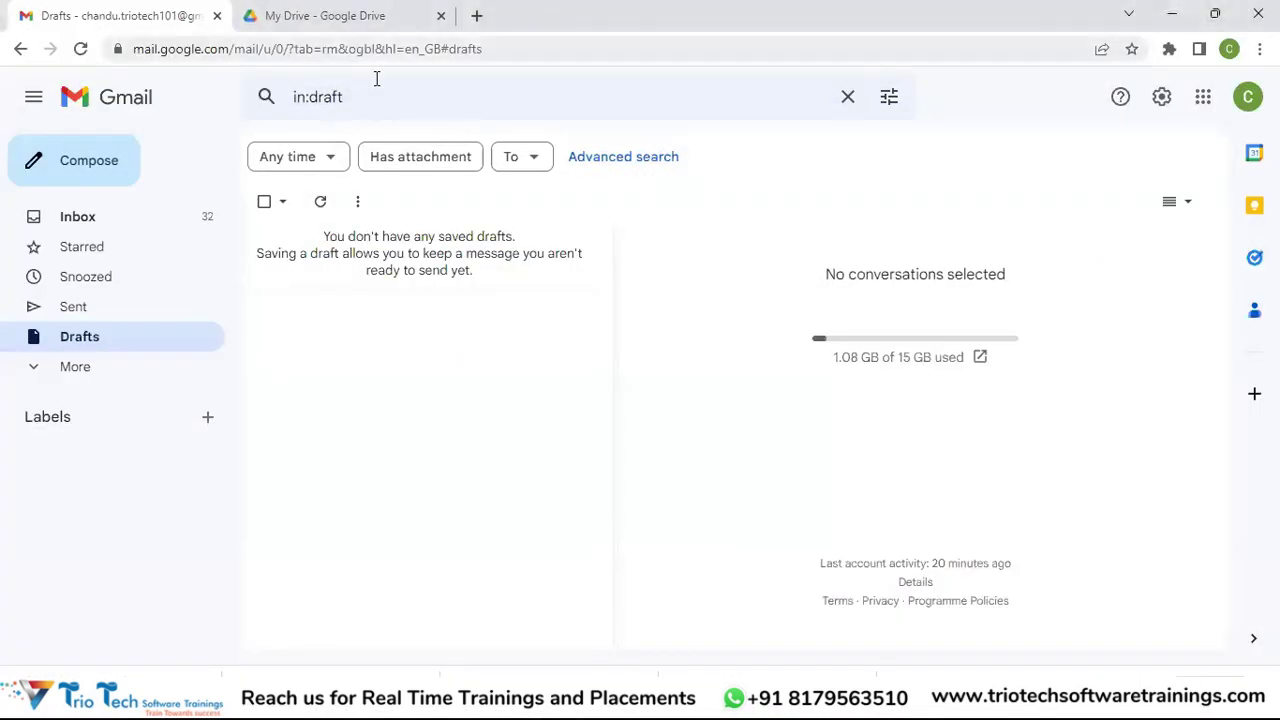
Step: Load the Oracle Applications Cloud sign-in page from a saved bookmark in a new tab
key(ctrl+t)
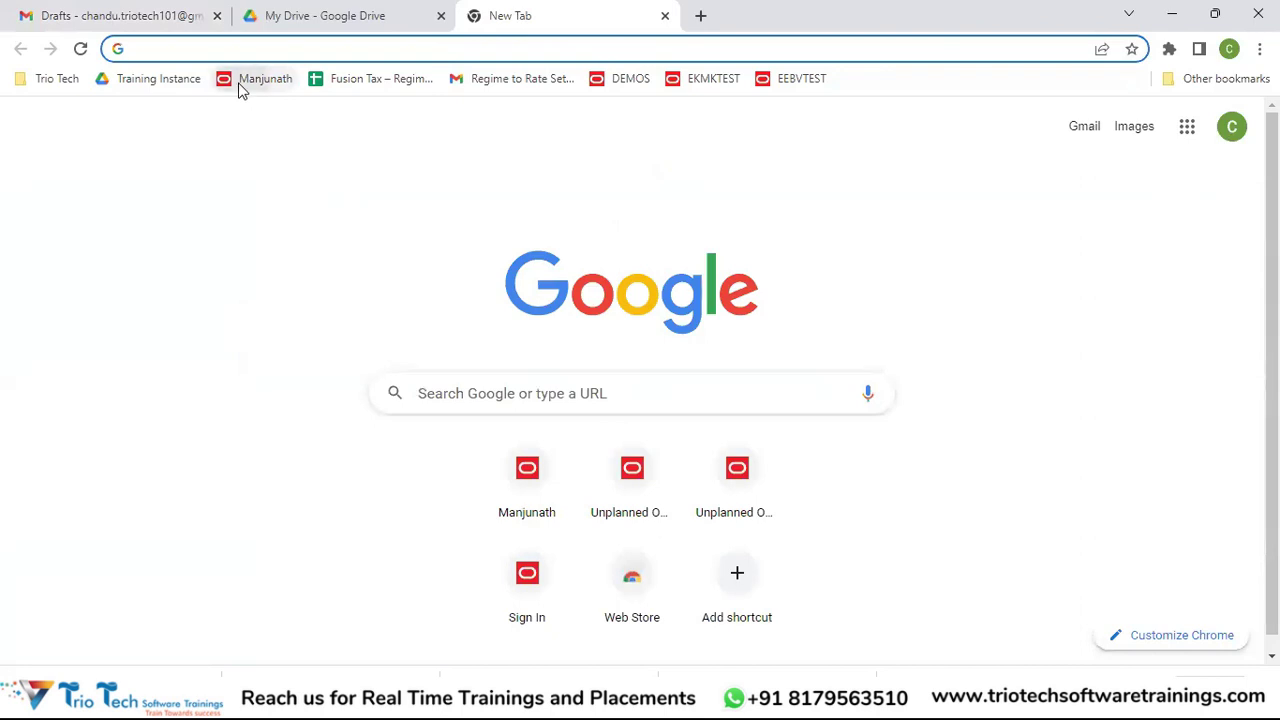
click(239, 84)
click(326, 50)
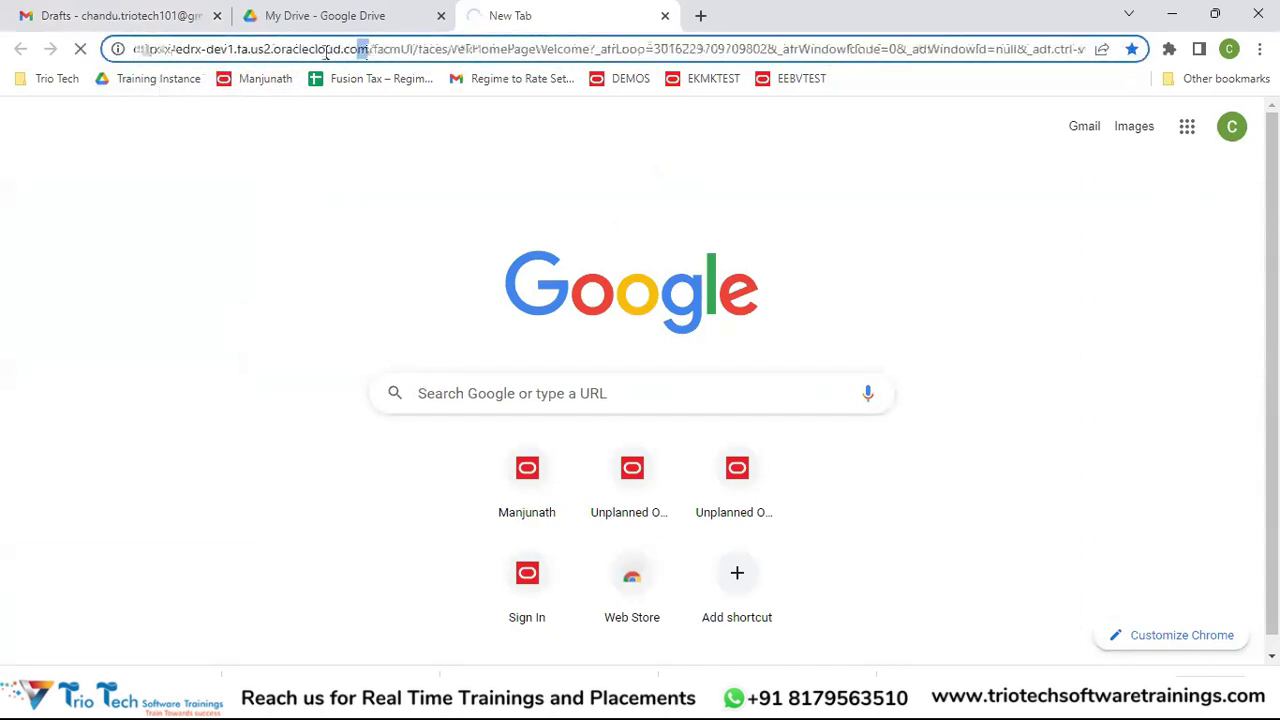
click(371, 51)
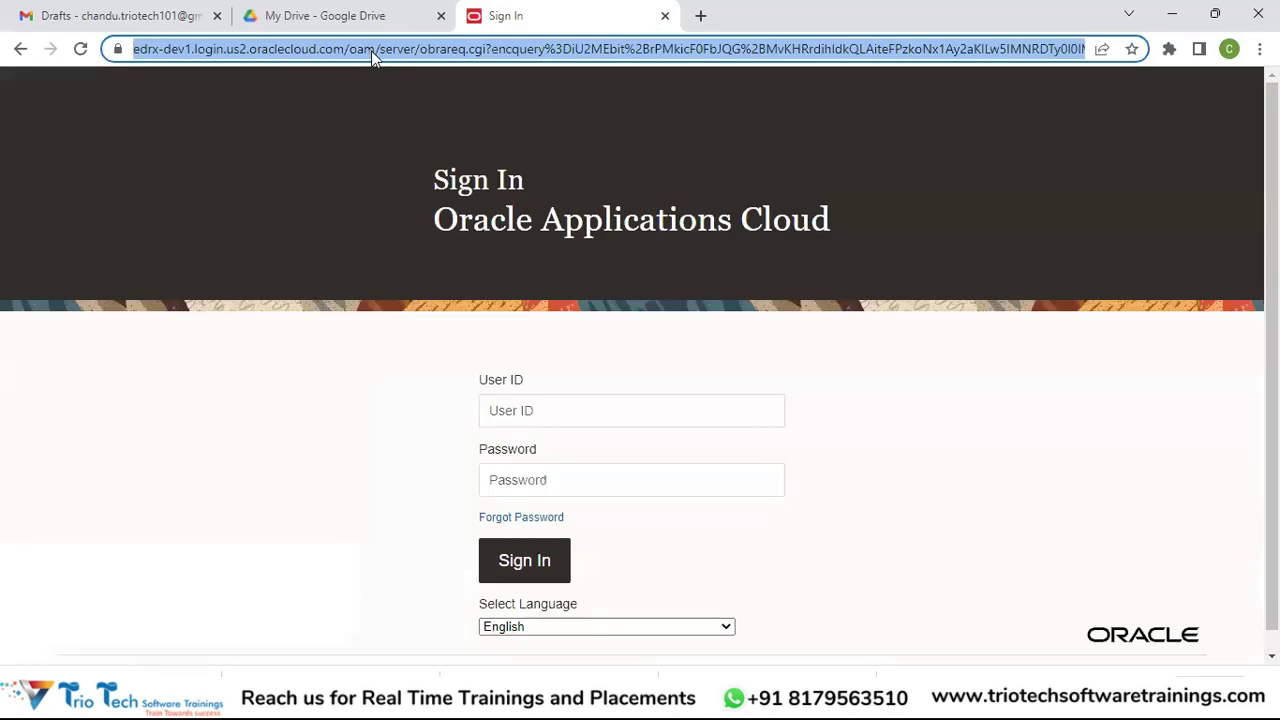
click(331, 50)
drag(389, 48, 120, 52)
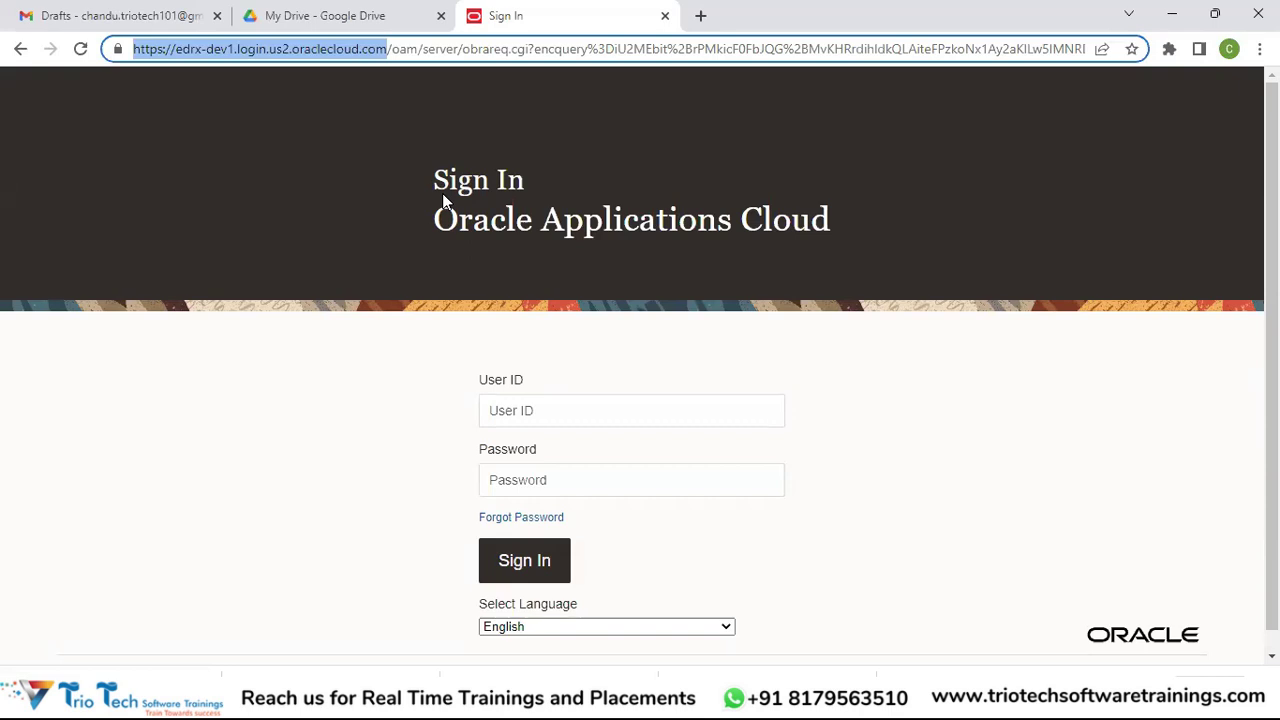
drag(389, 50, 106, 63)
click(554, 424)
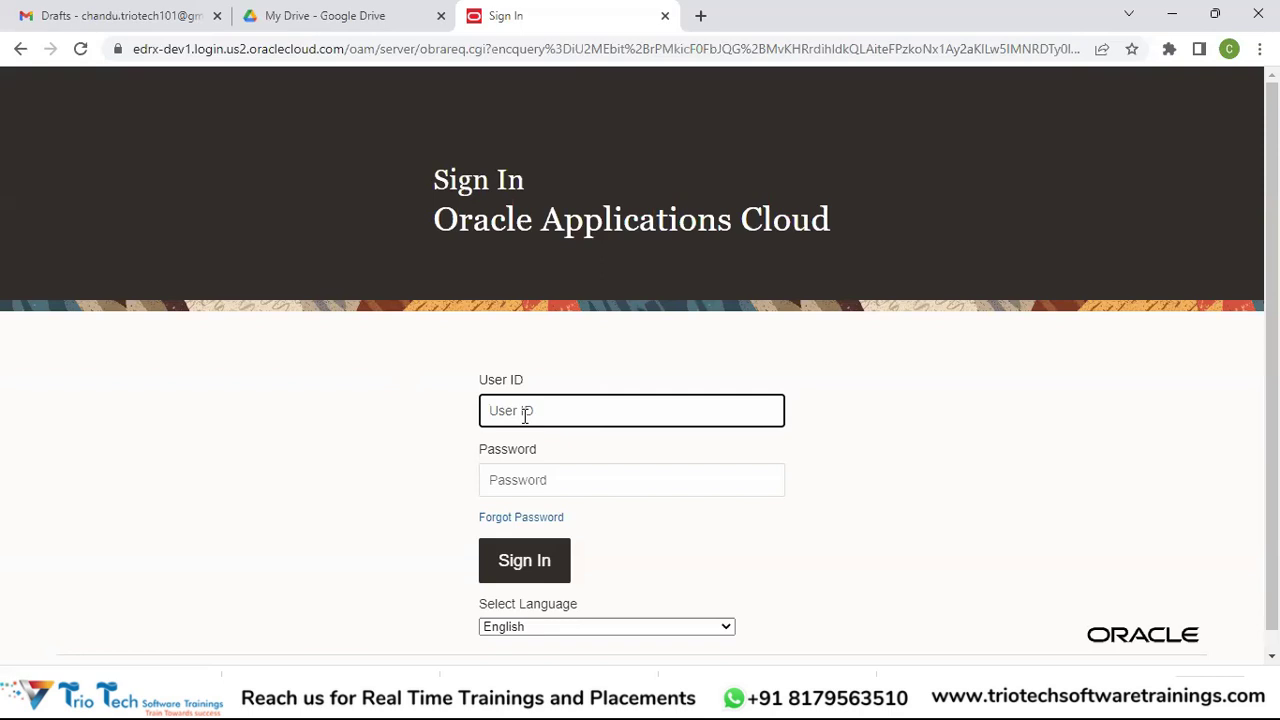
Step: Enter the user ID and password and submit to reach the Fusion welcome home page
key(Tab)
text(********)
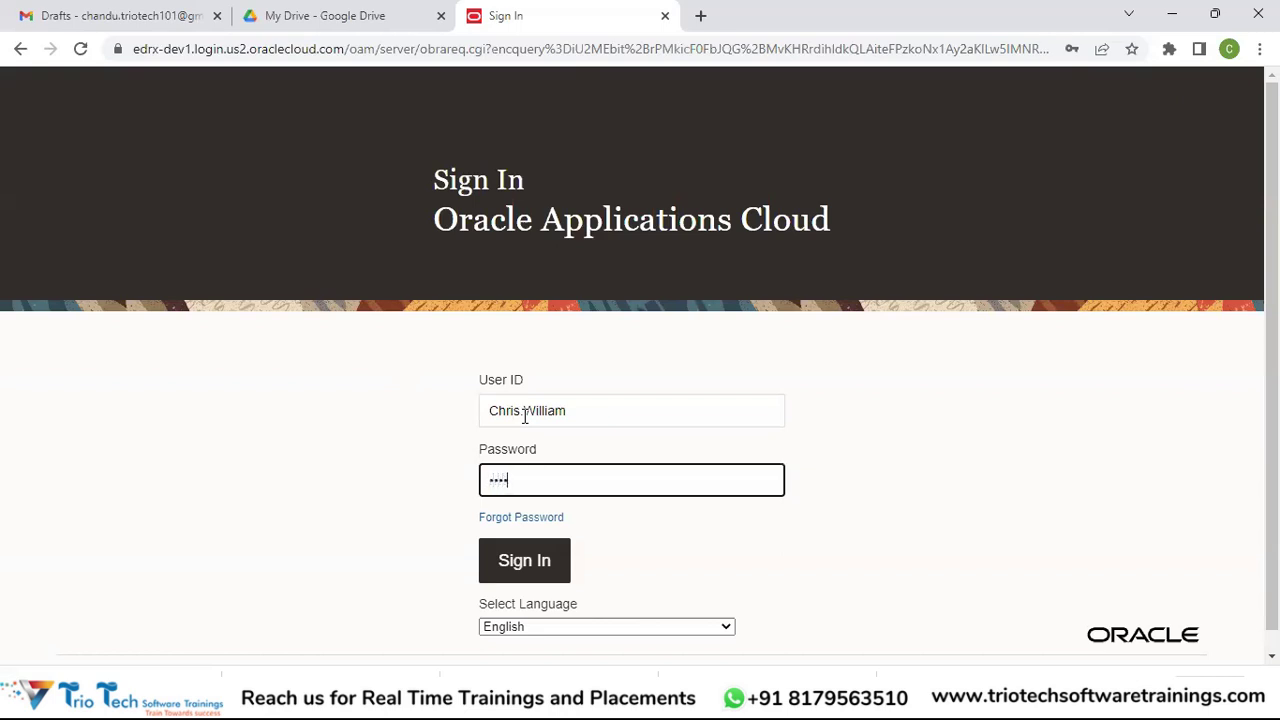
key(Return)
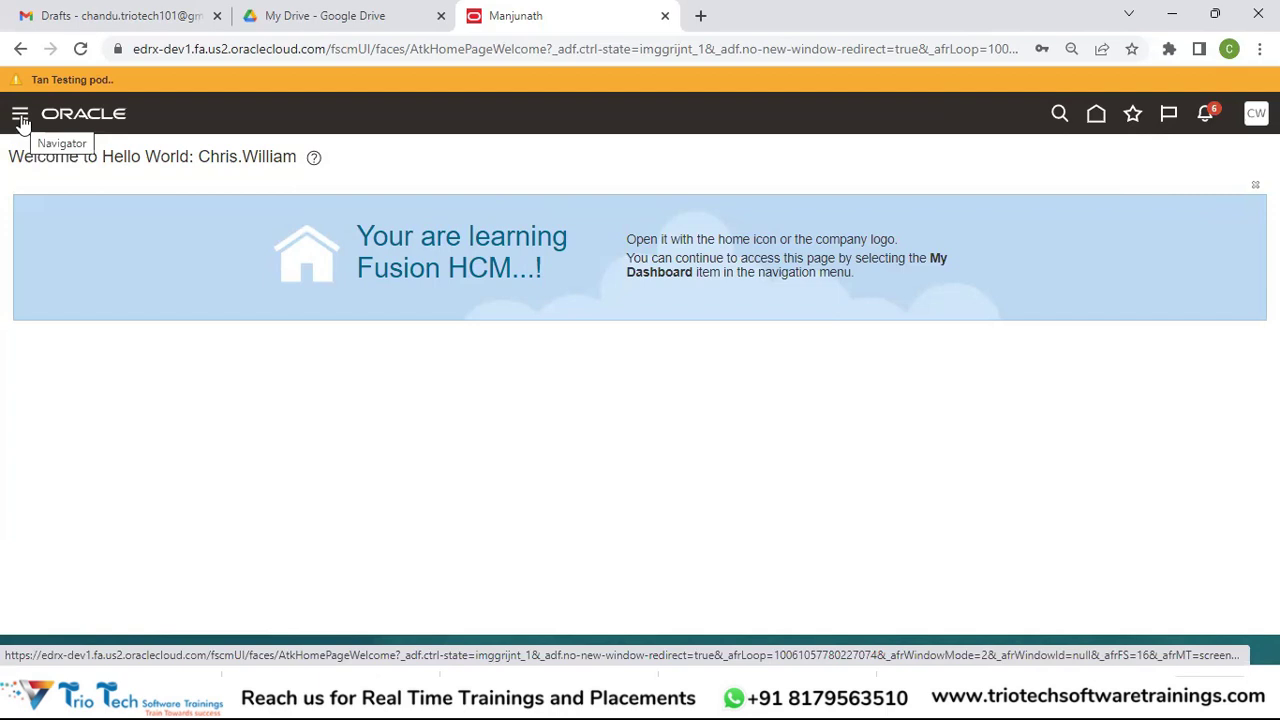
Step: Open the Navigator, expand Expenses to reveal Auditing, then collapse it again
click(20, 116)
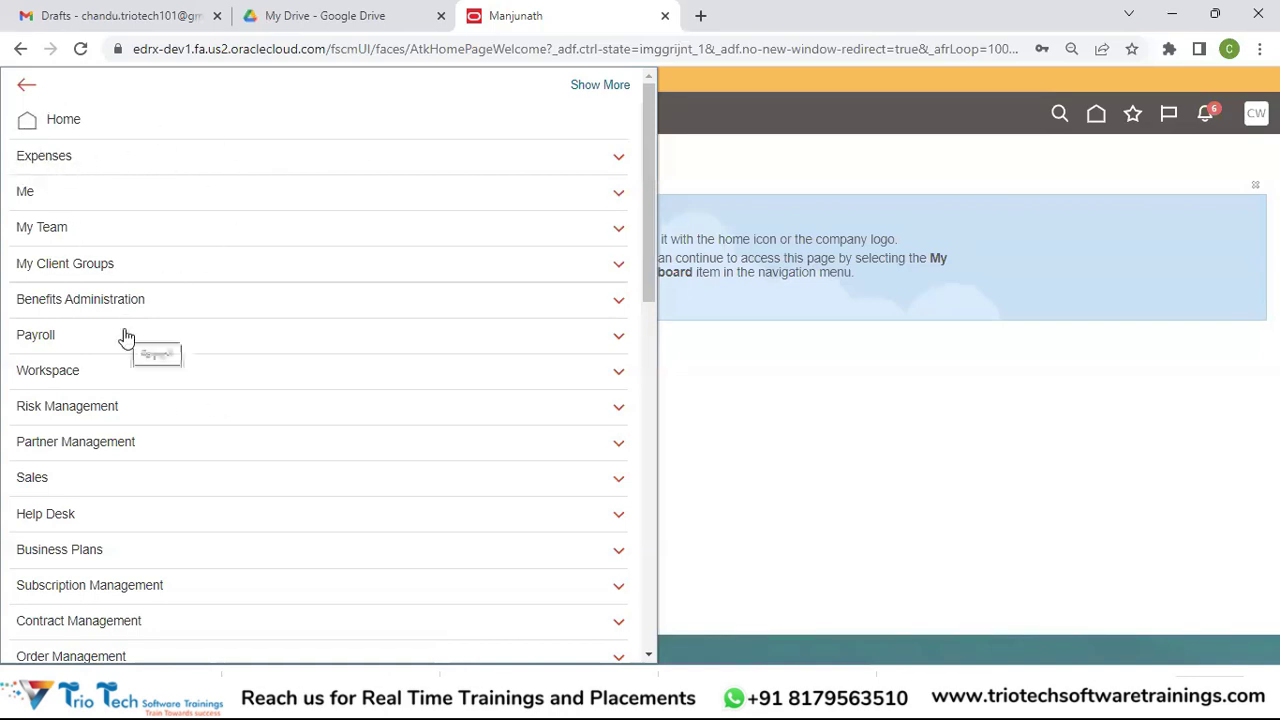
click(617, 158)
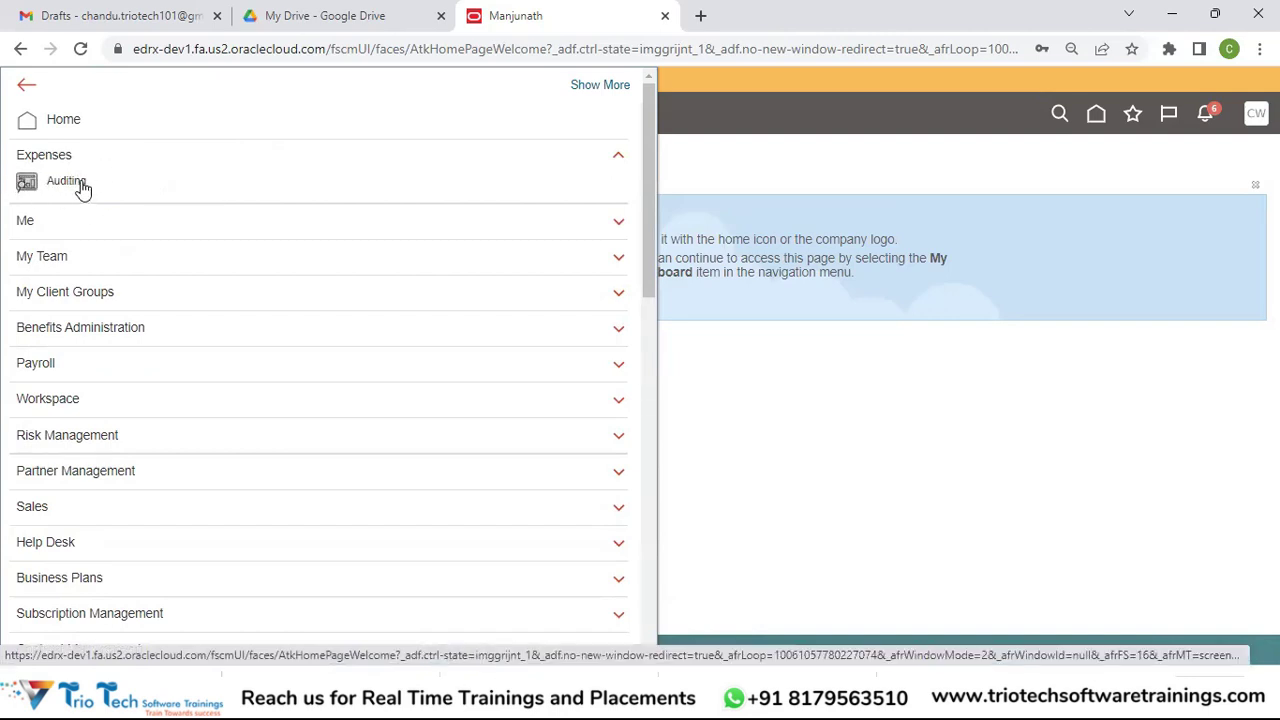
click(619, 160)
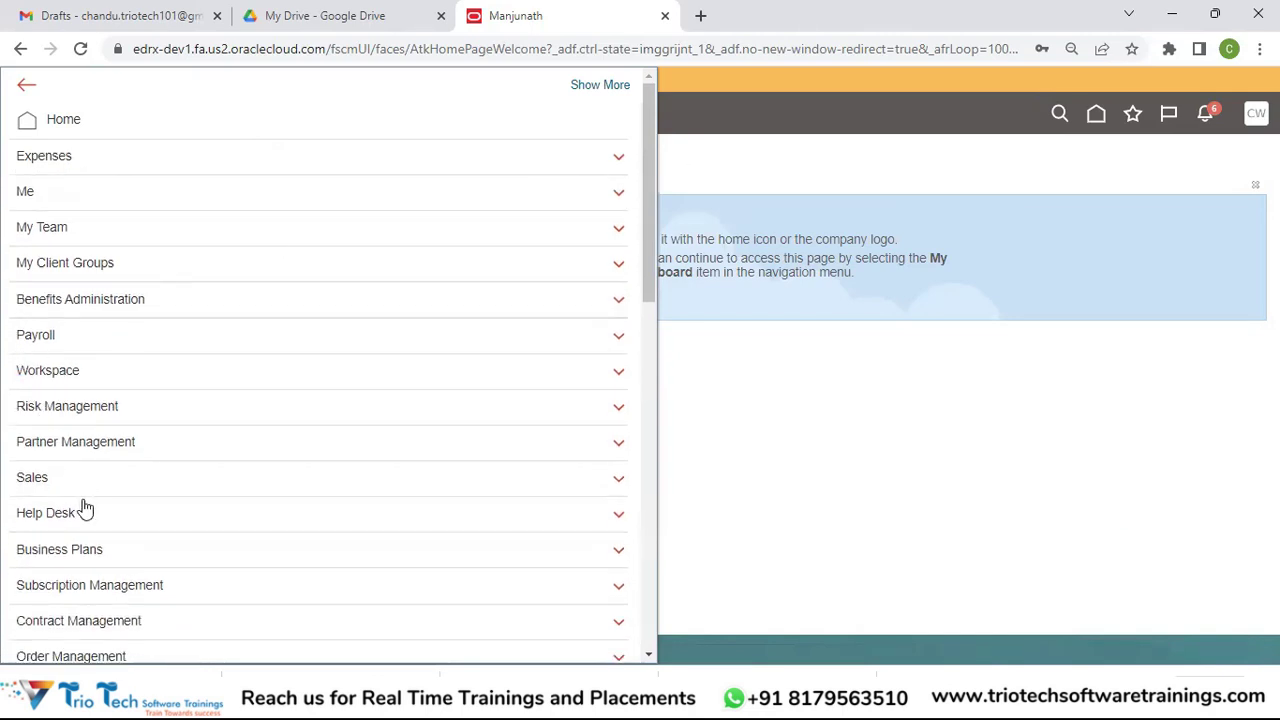
drag(650, 260, 686, 420)
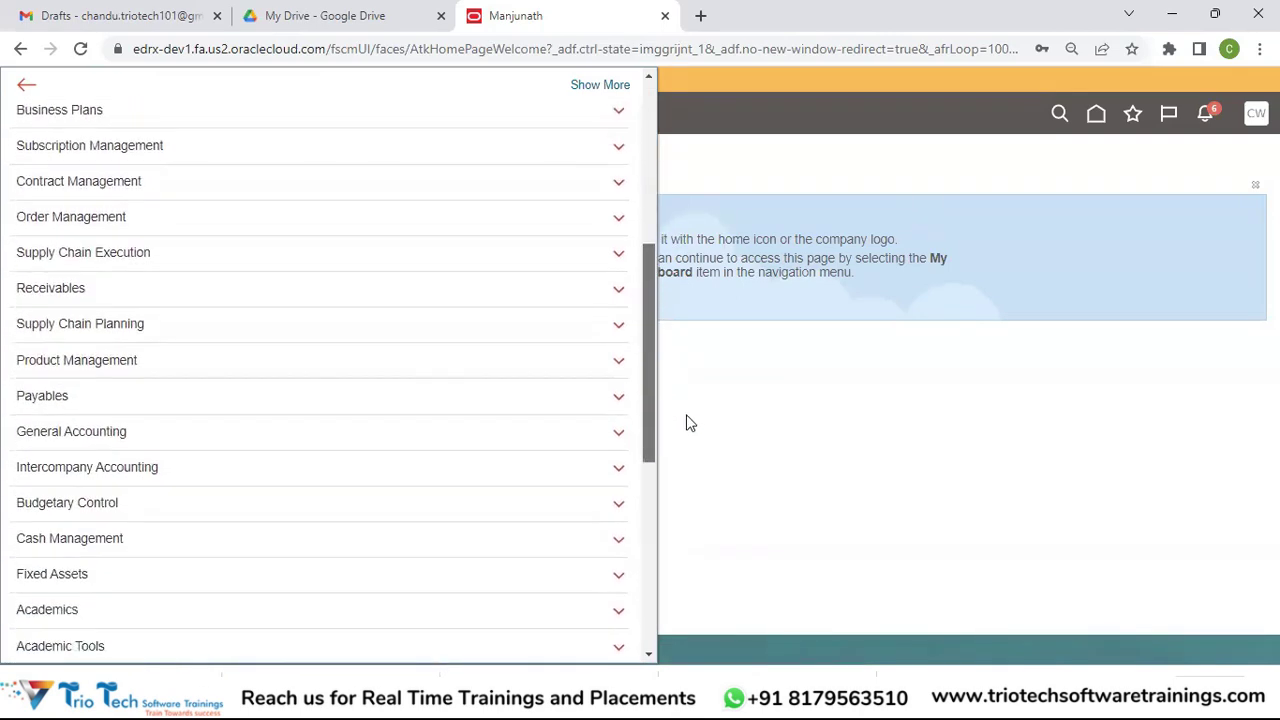
click(55, 295)
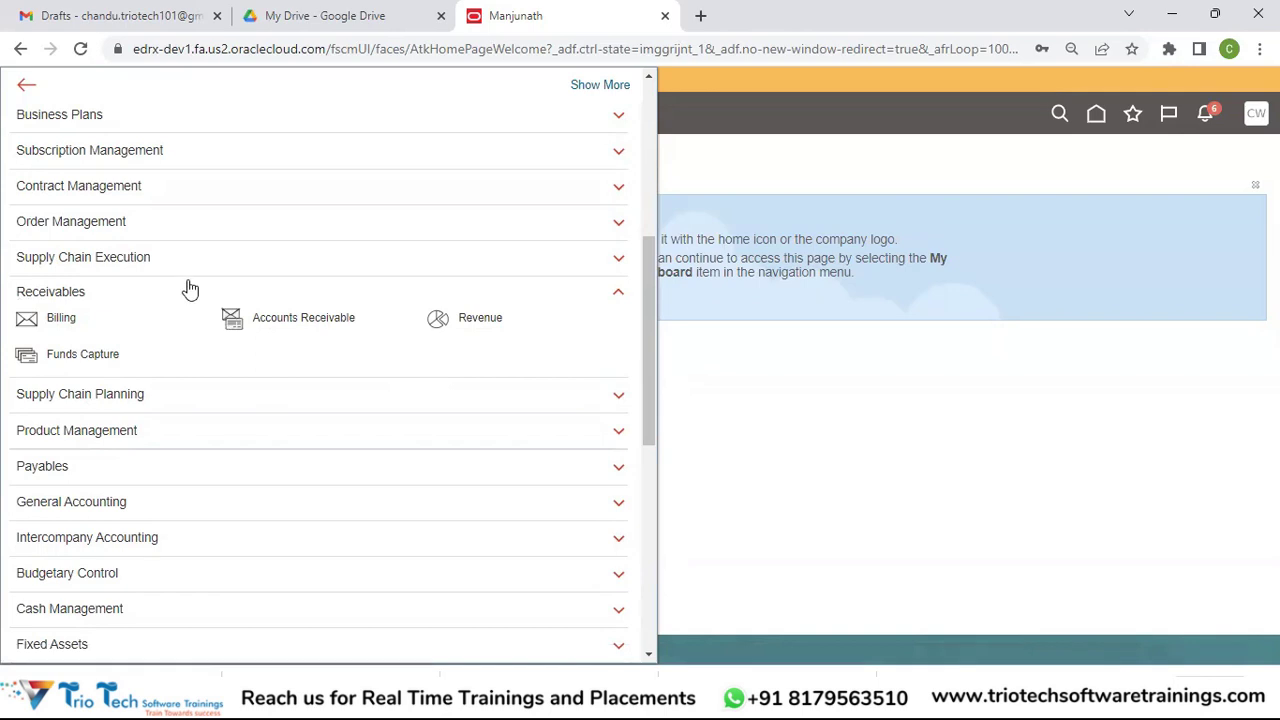
click(44, 295)
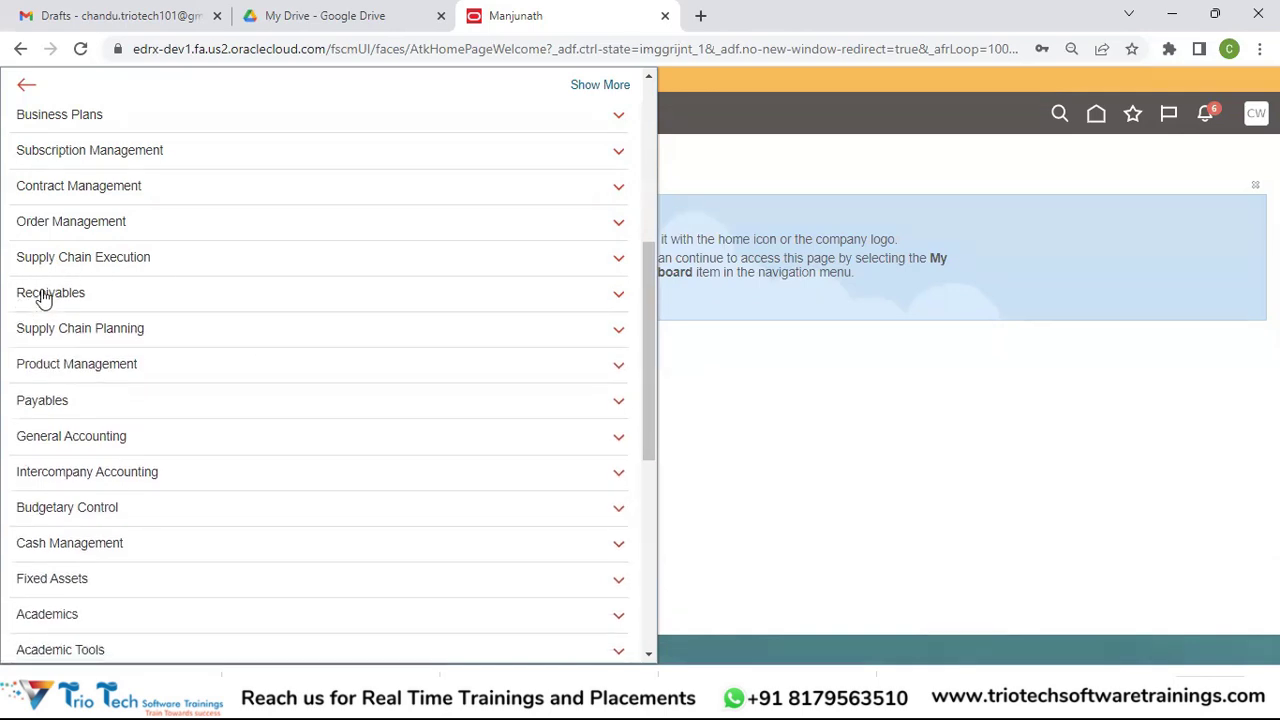
click(58, 295)
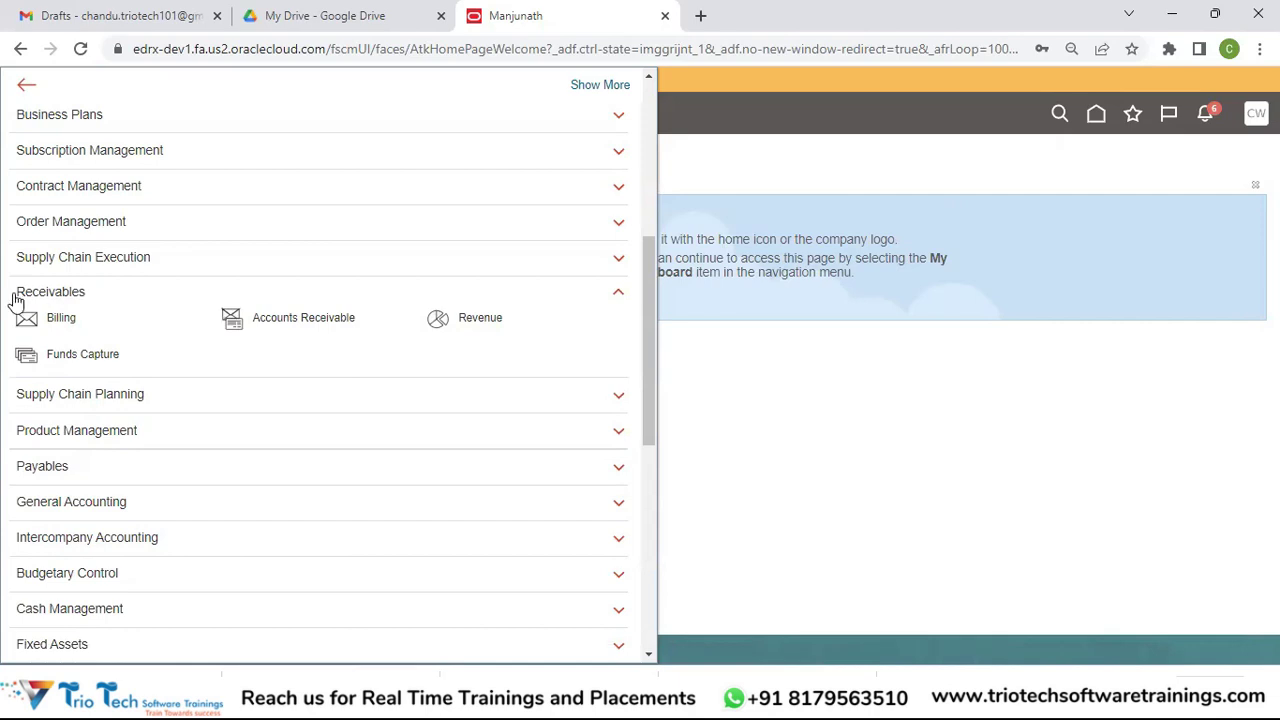
click(46, 293)
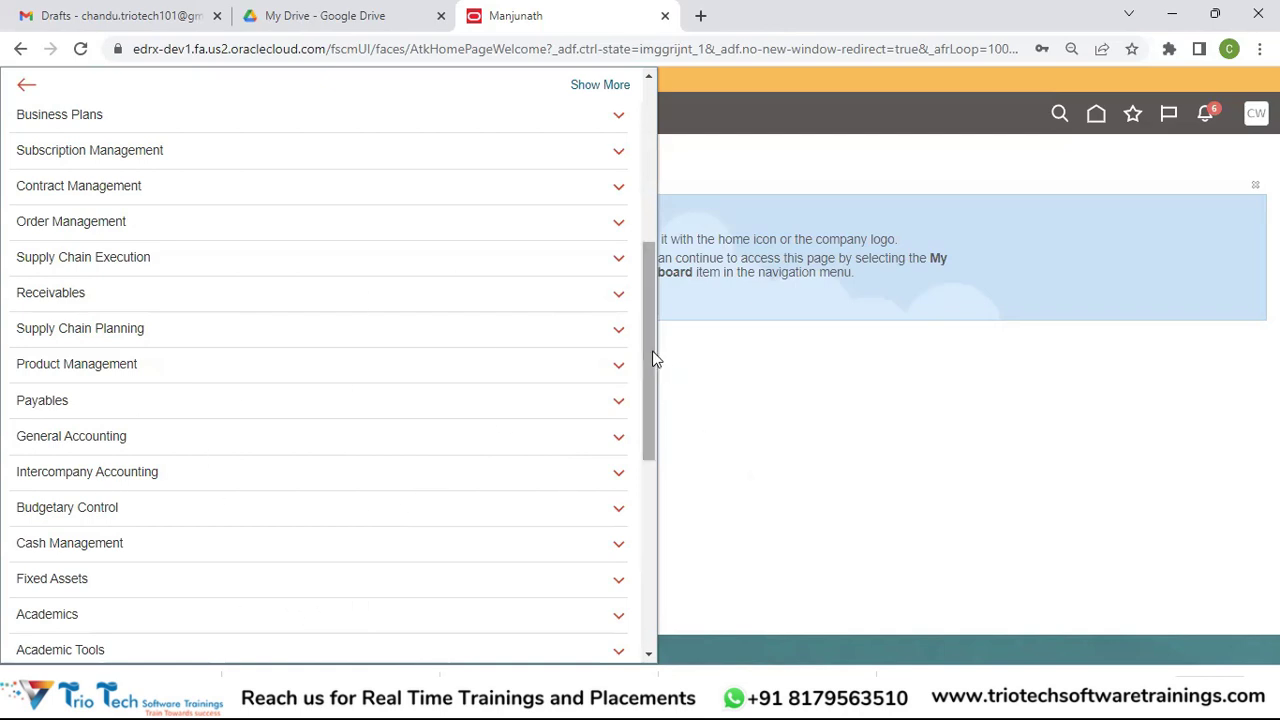
scroll(643, 123, up, 5)
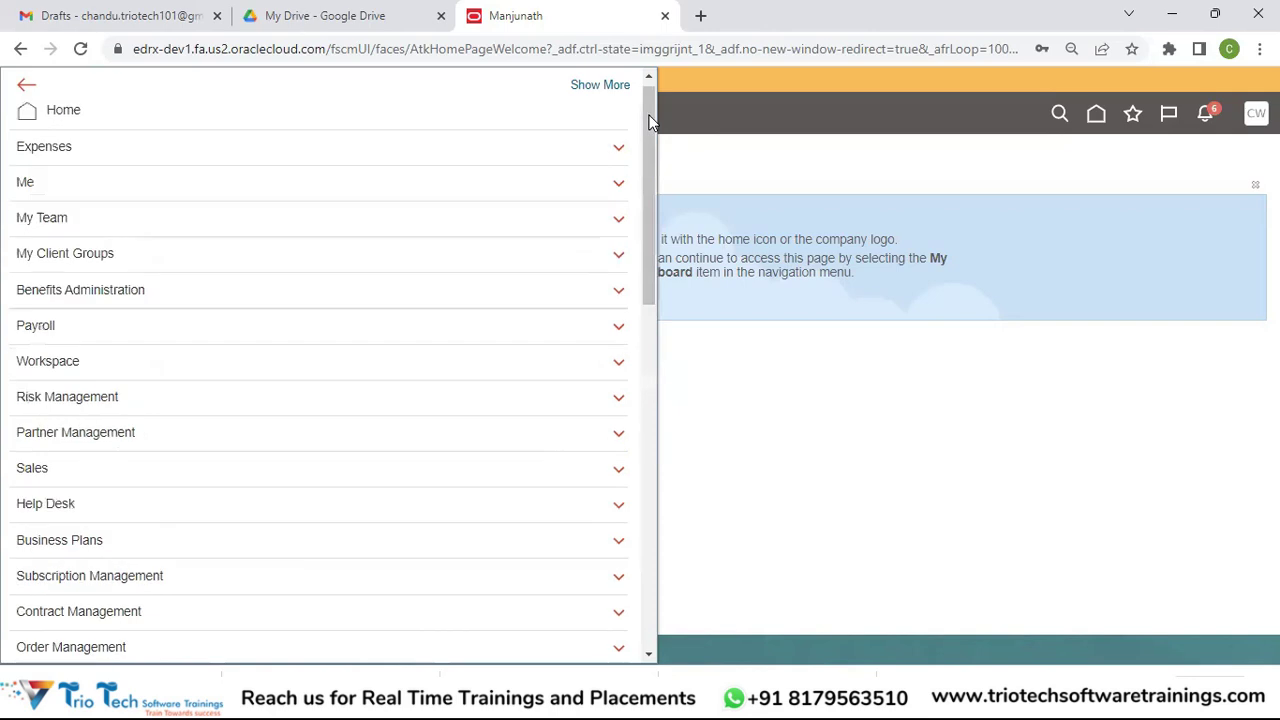
Step: Close the navigator drawer and reveal the search field in the top bar
click(701, 113)
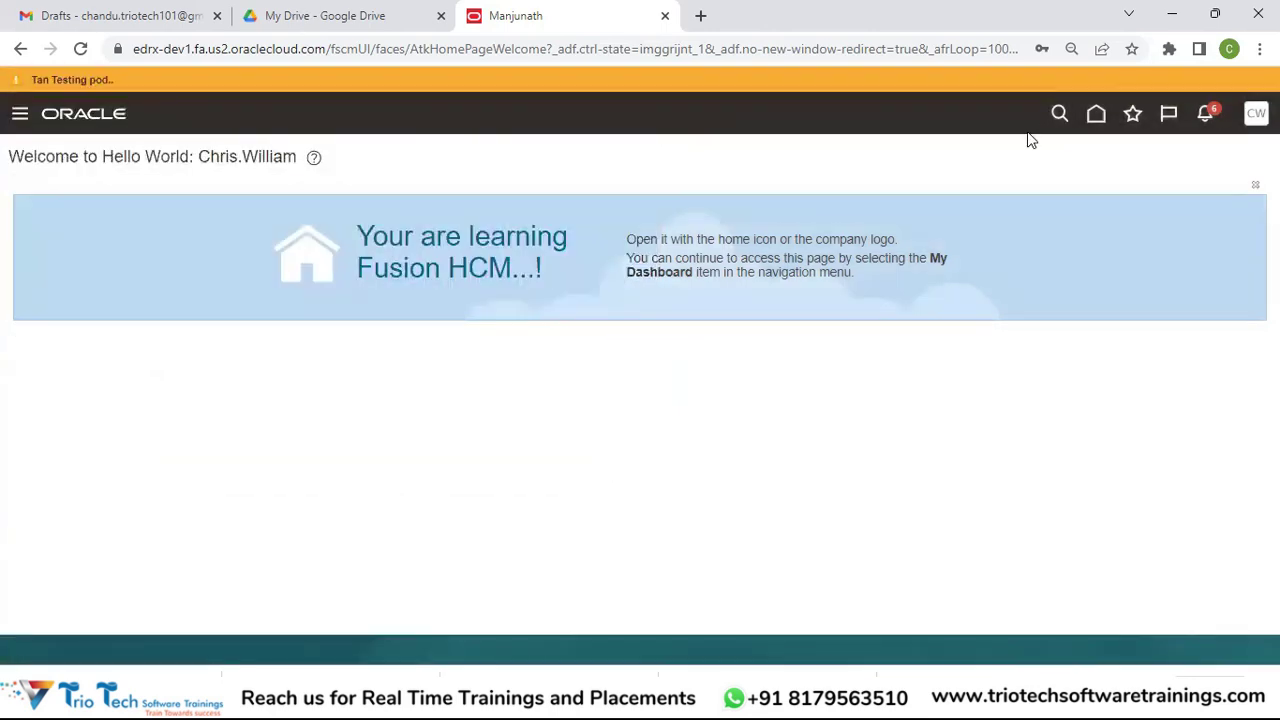
click(1058, 115)
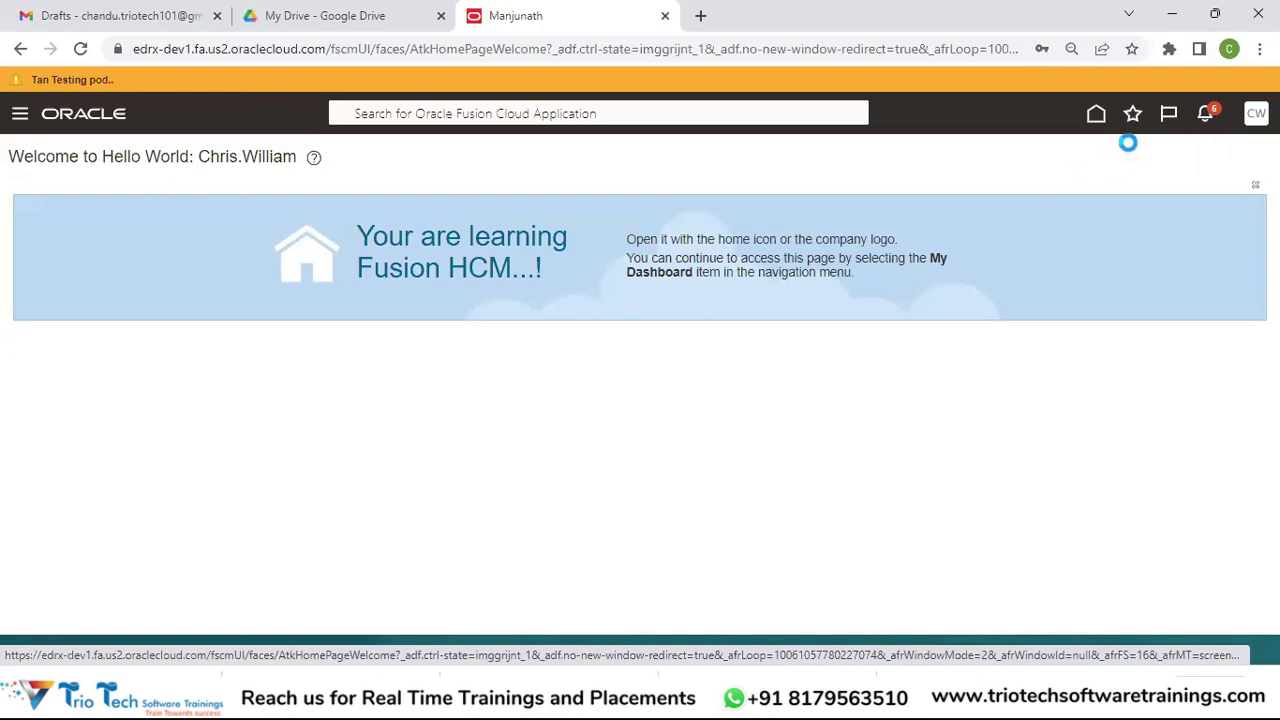
click(1134, 122)
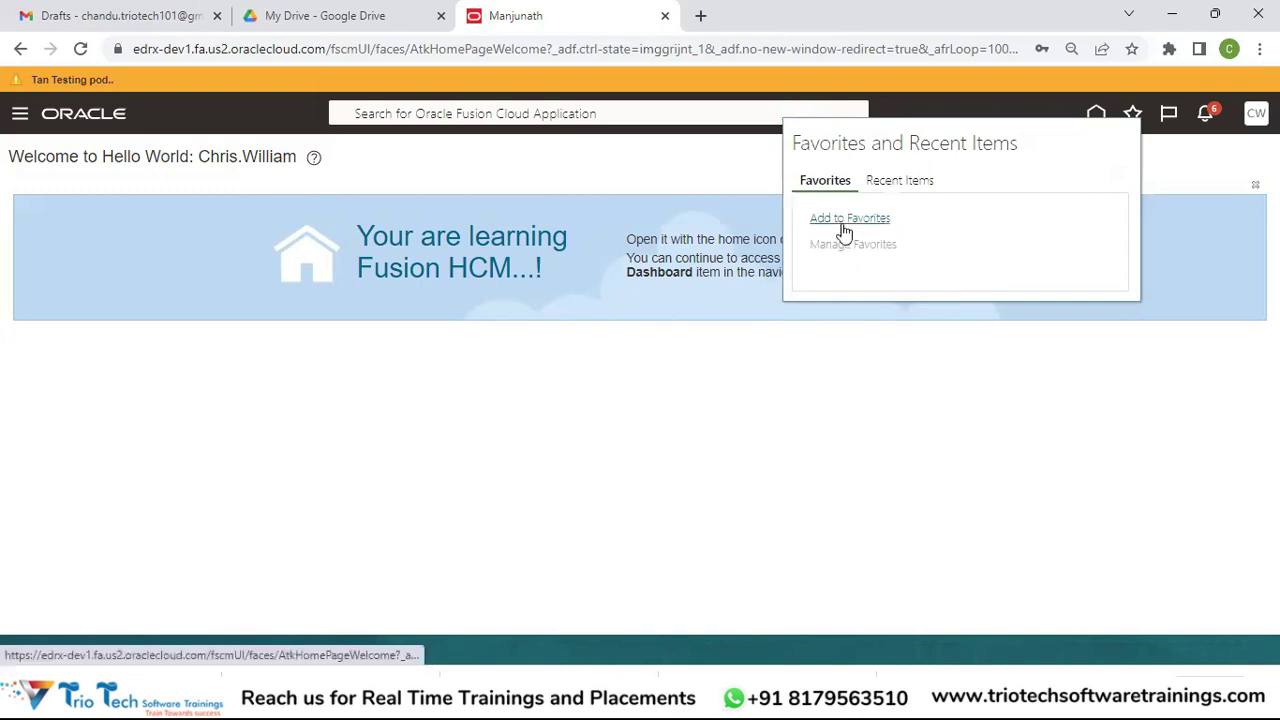
click(894, 182)
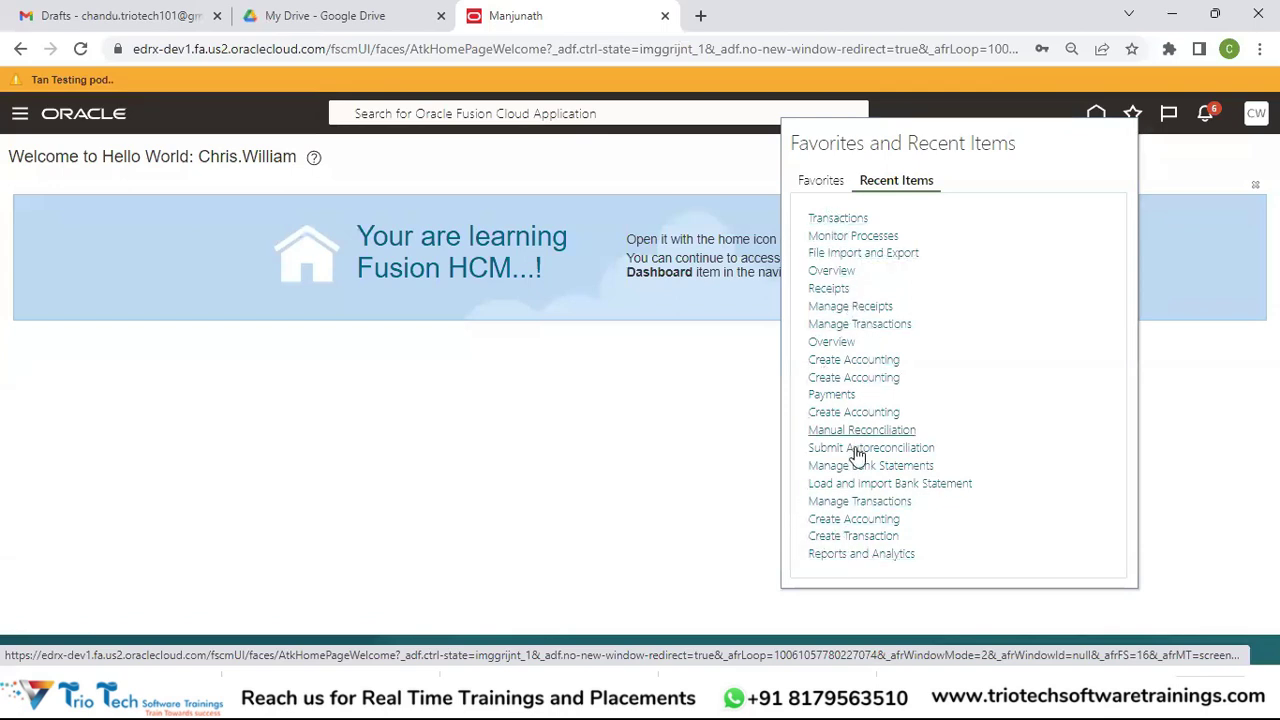
click(1170, 176)
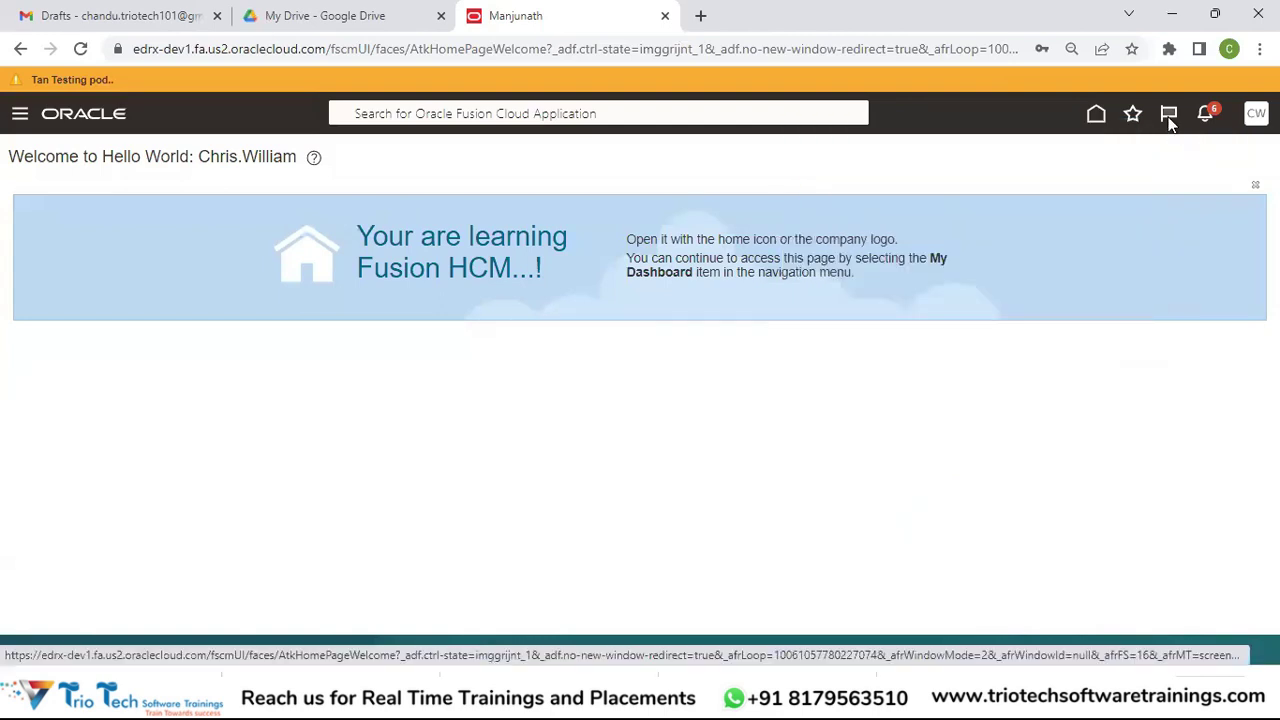
Step: Show the Watchlist dropdown from the flag icon in the global header
click(1170, 116)
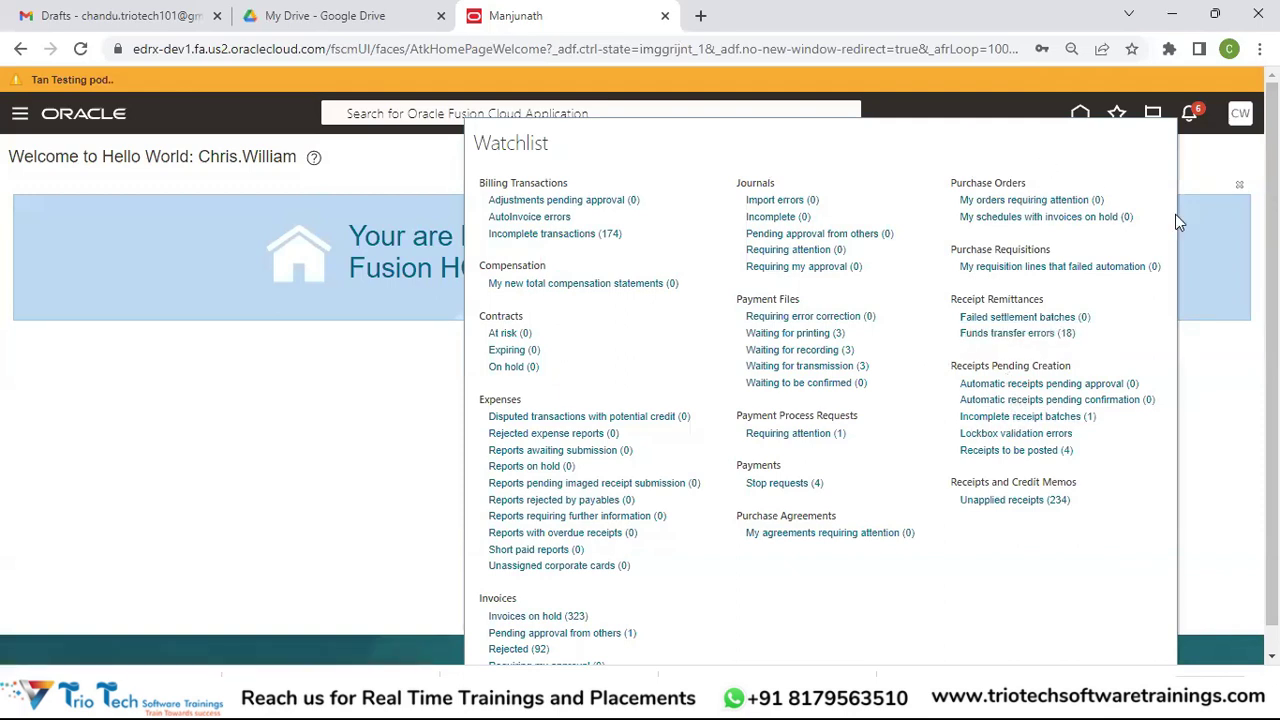
Step: Dismiss the Watchlist and show Pending Notifications from the bell icon
click(1208, 121)
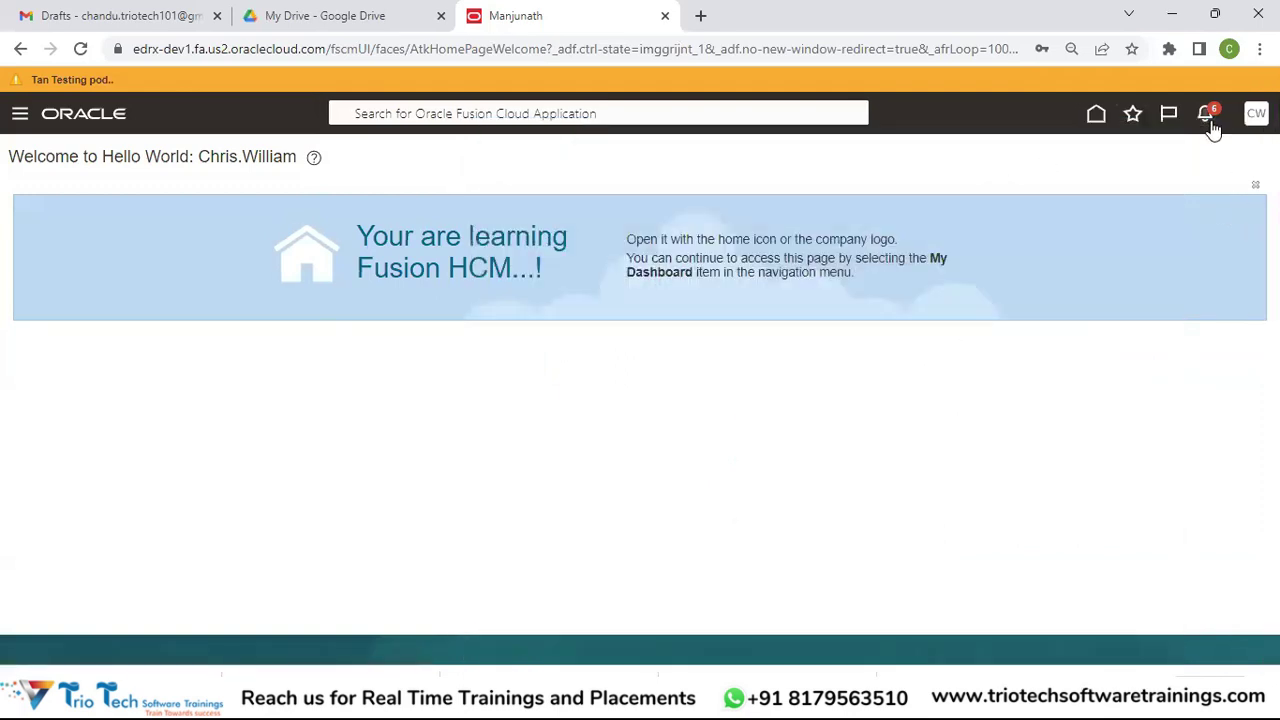
click(1208, 115)
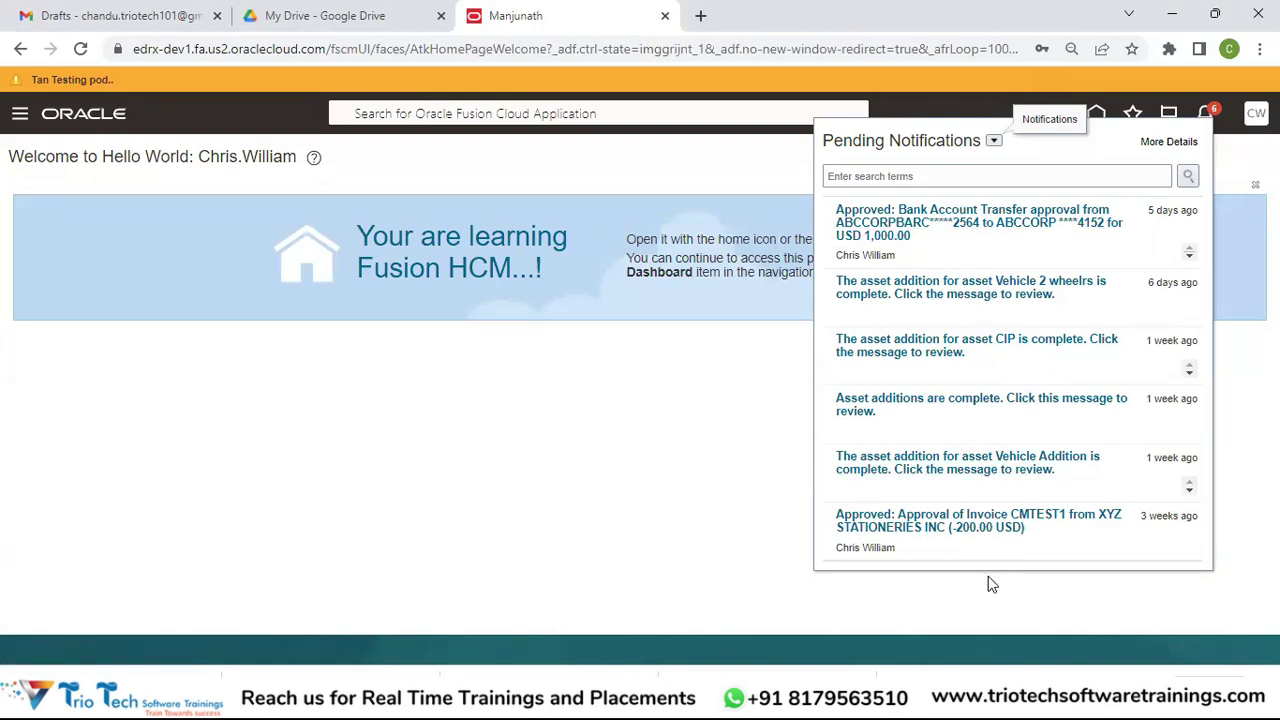
Step: Browse My Tasks, Initiated Tasks and Administrative Tasks in the worklist, then close it and open the CW user menu
click(1160, 145)
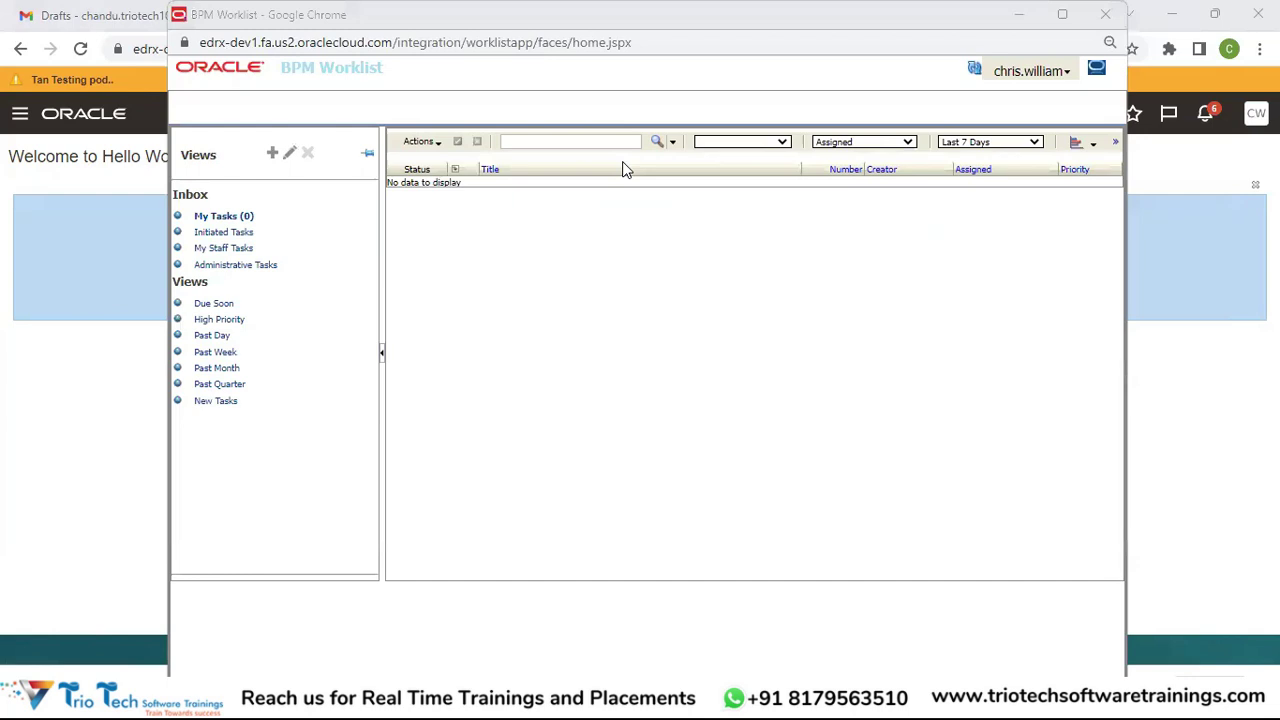
click(226, 217)
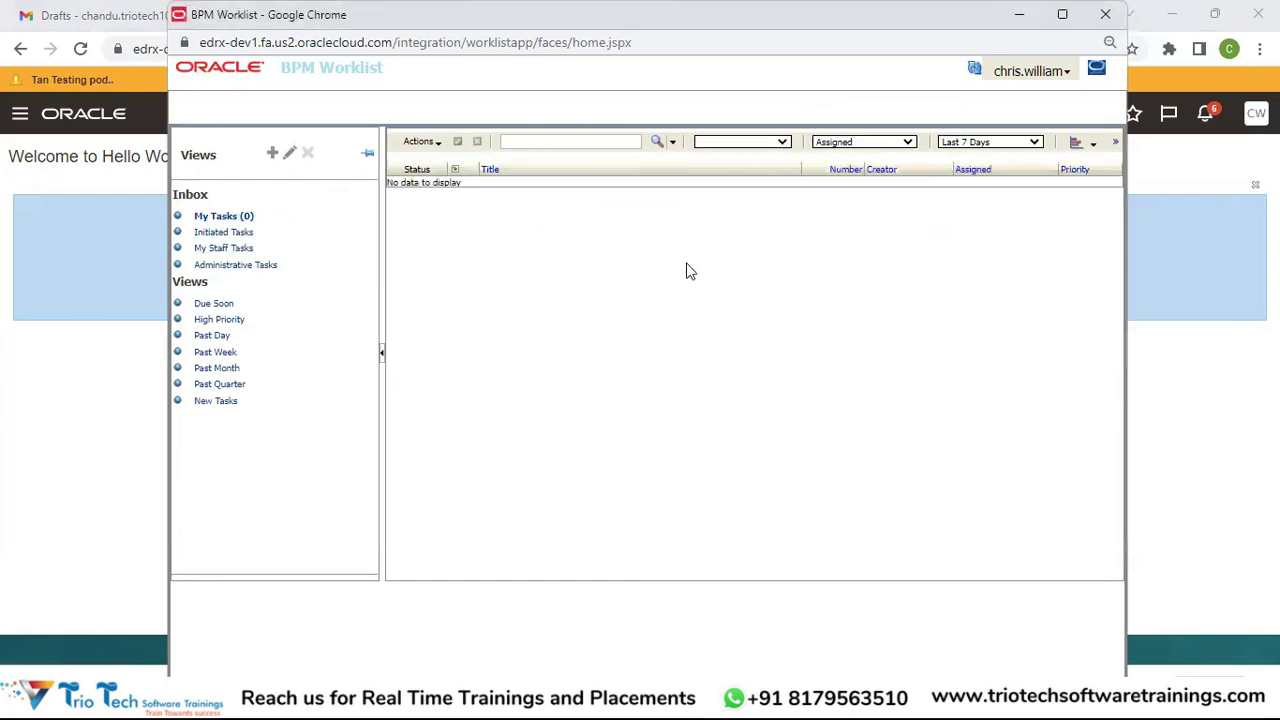
click(222, 233)
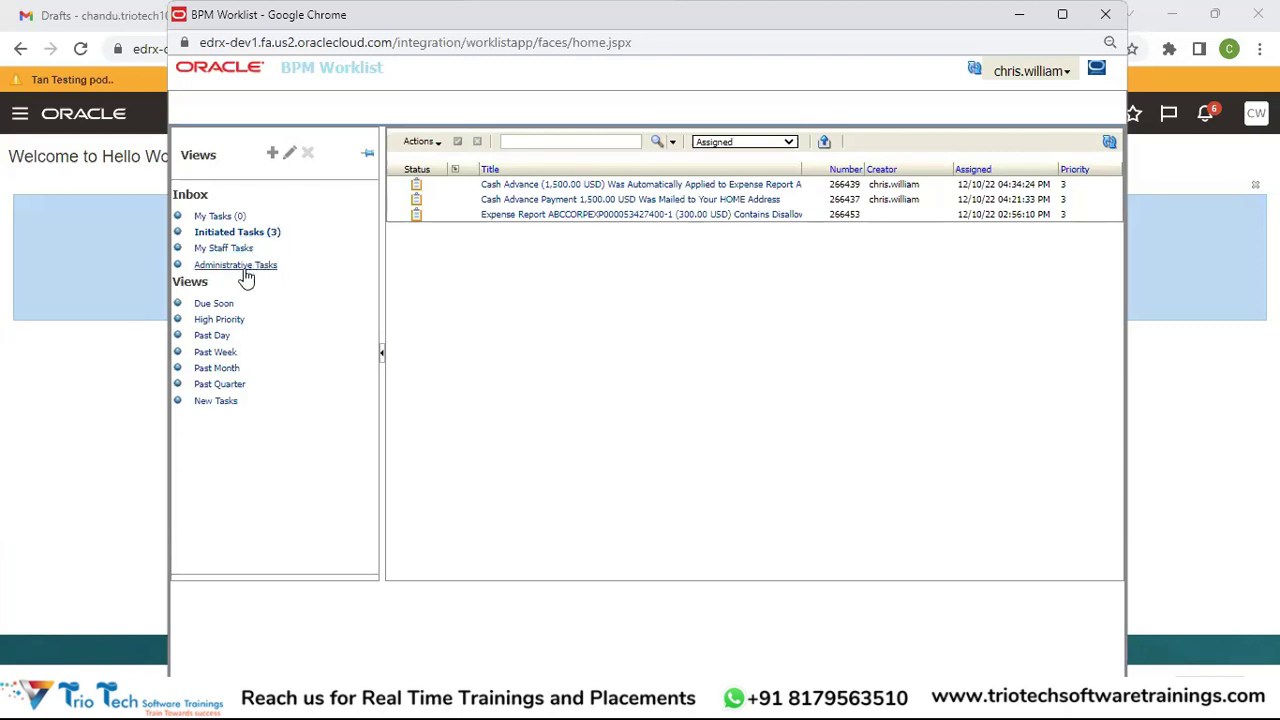
click(245, 266)
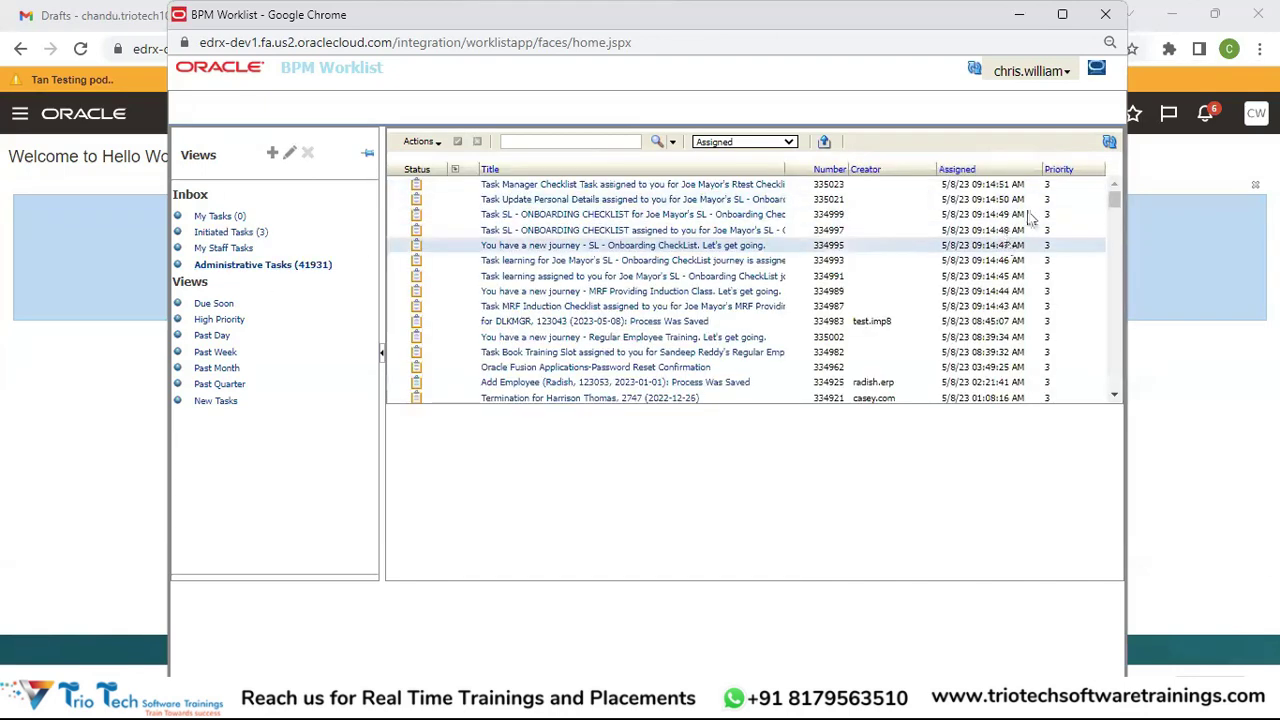
click(1107, 18)
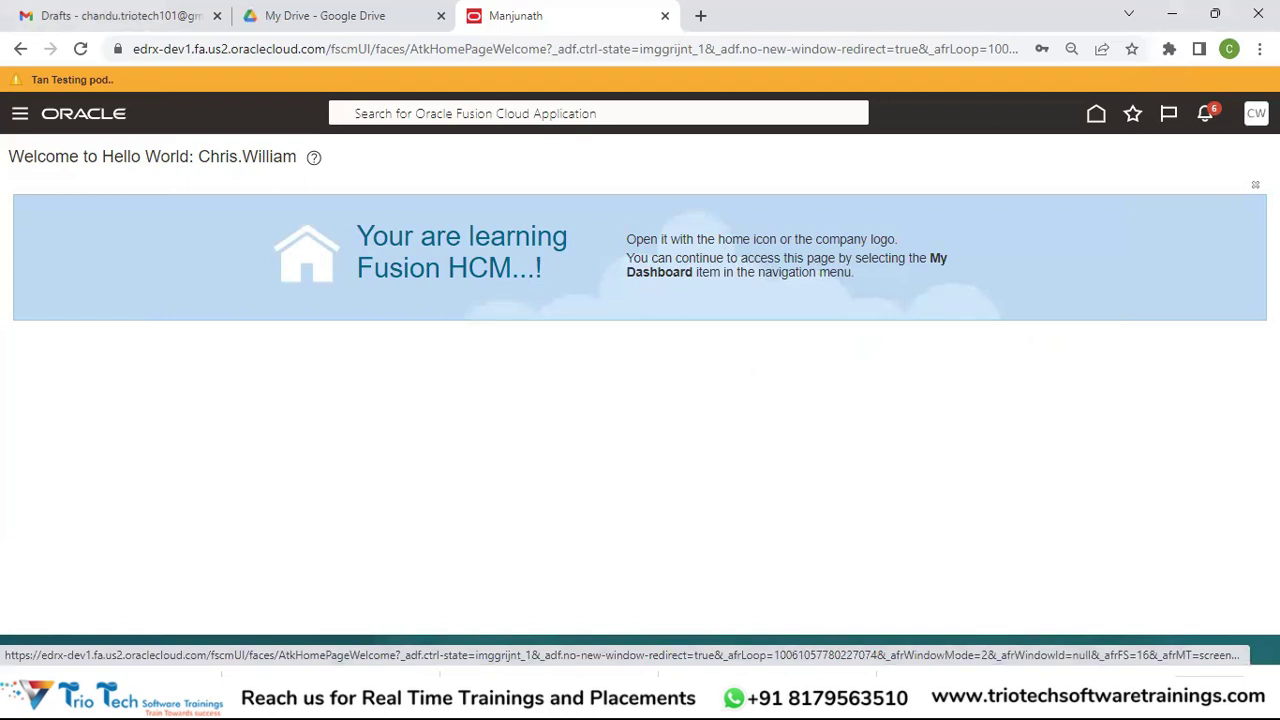
click(1256, 113)
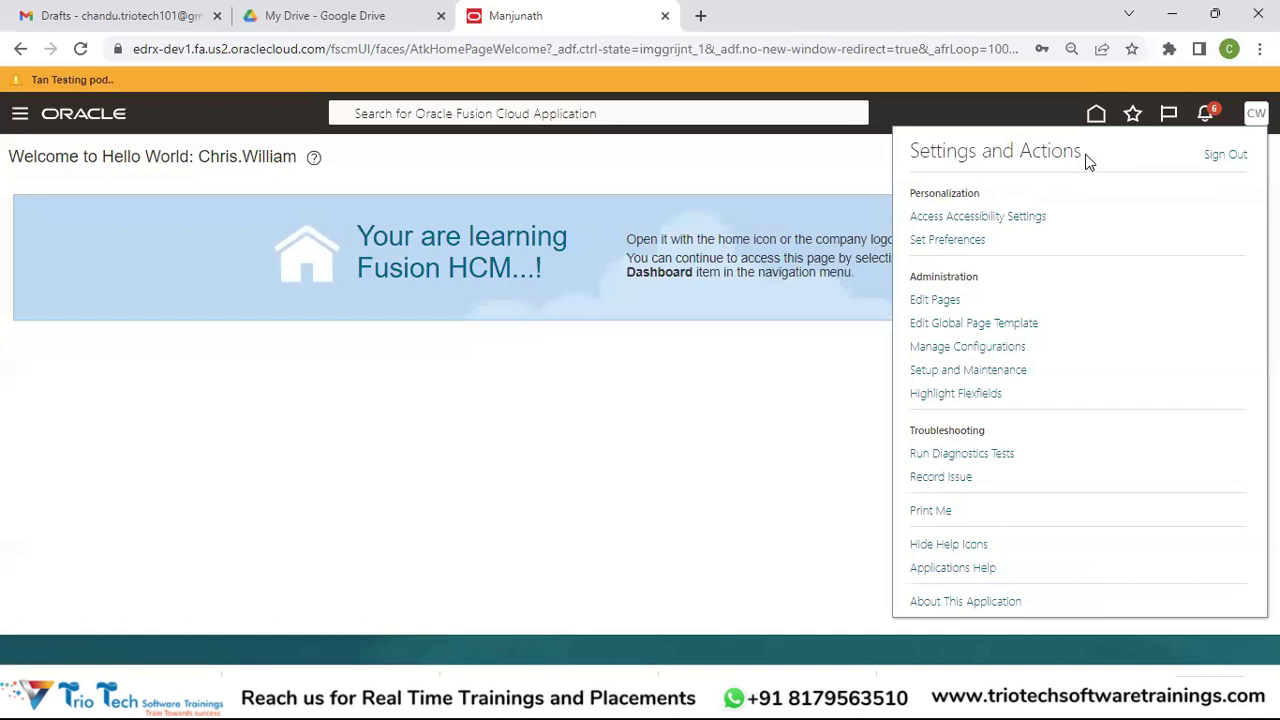
Step: Choose Set Preferences from the Settings and Actions menu
drag(1089, 162, 905, 148)
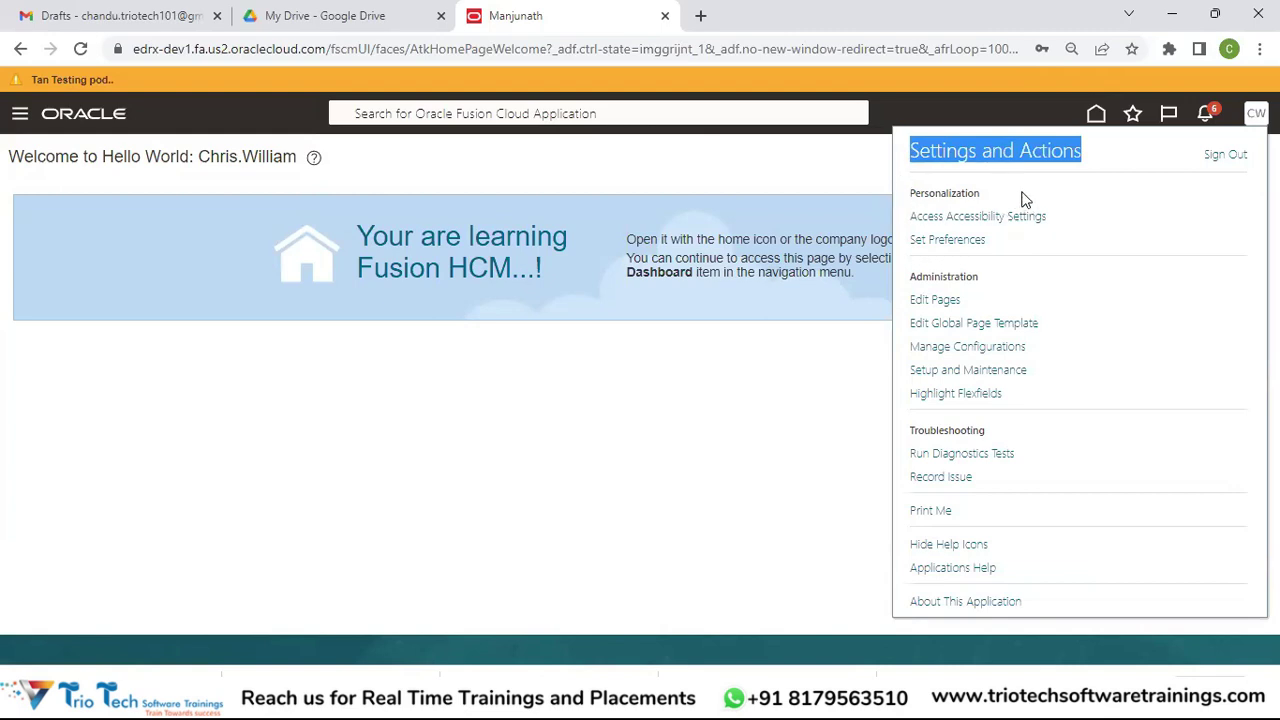
click(949, 243)
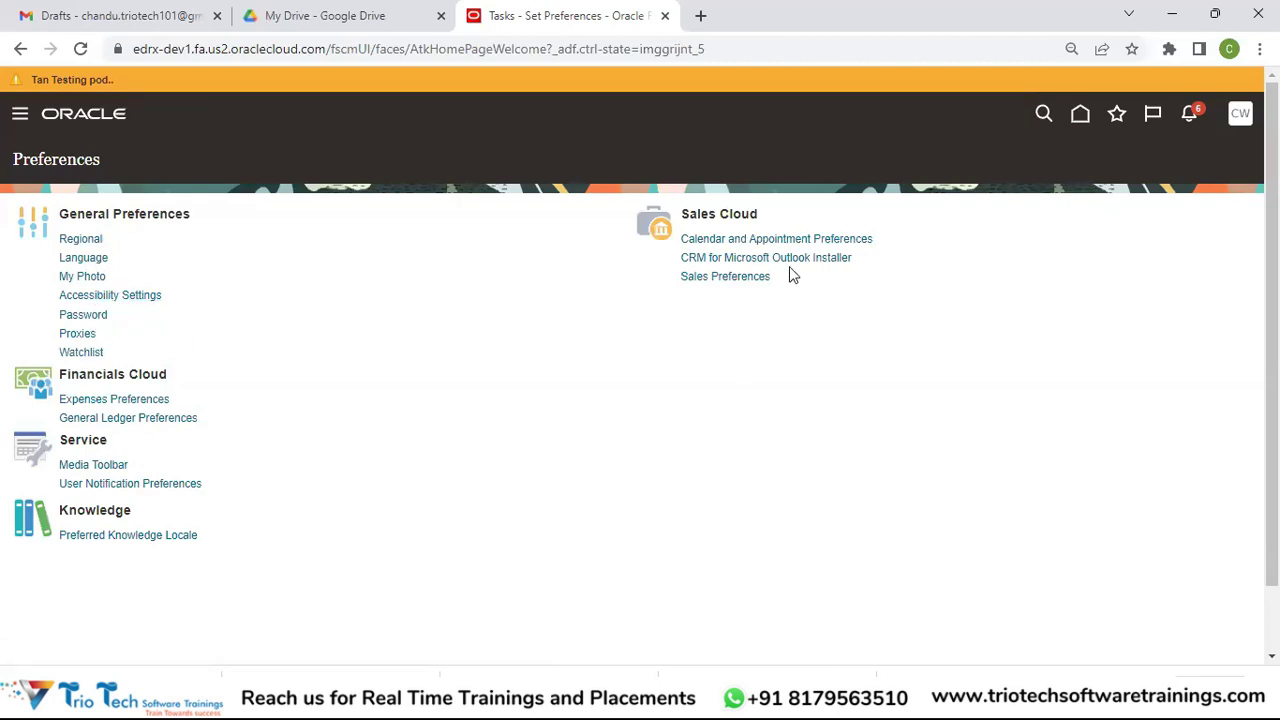
Step: Open the Settings and Actions menu from the CW avatar over the Preferences page
click(1240, 115)
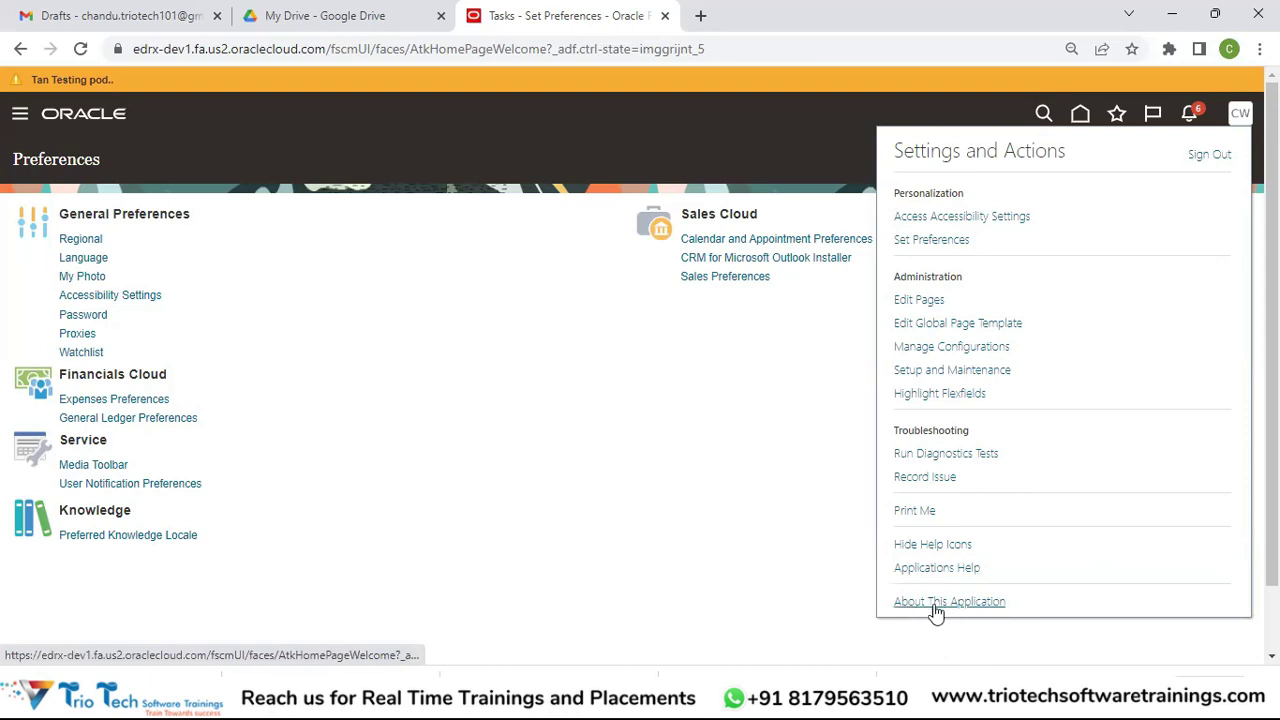
Step: View the About This Application details showing release 23B, then close the dialog
click(984, 602)
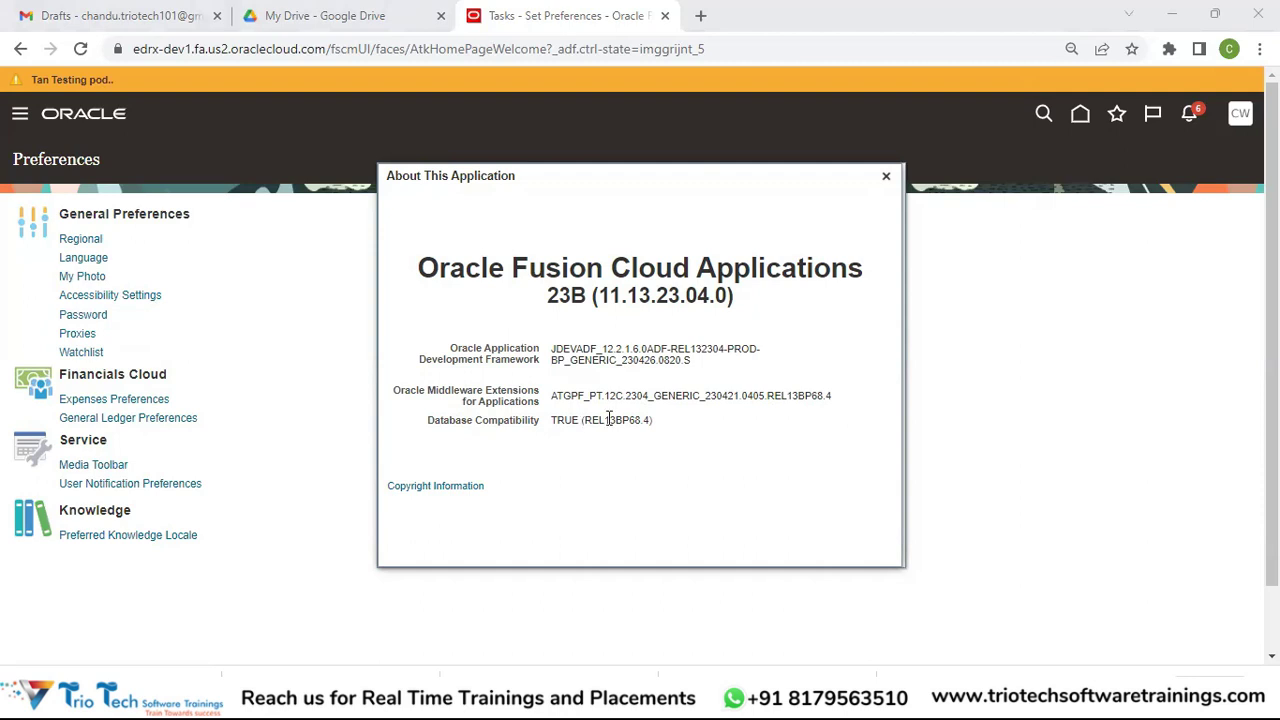
click(887, 178)
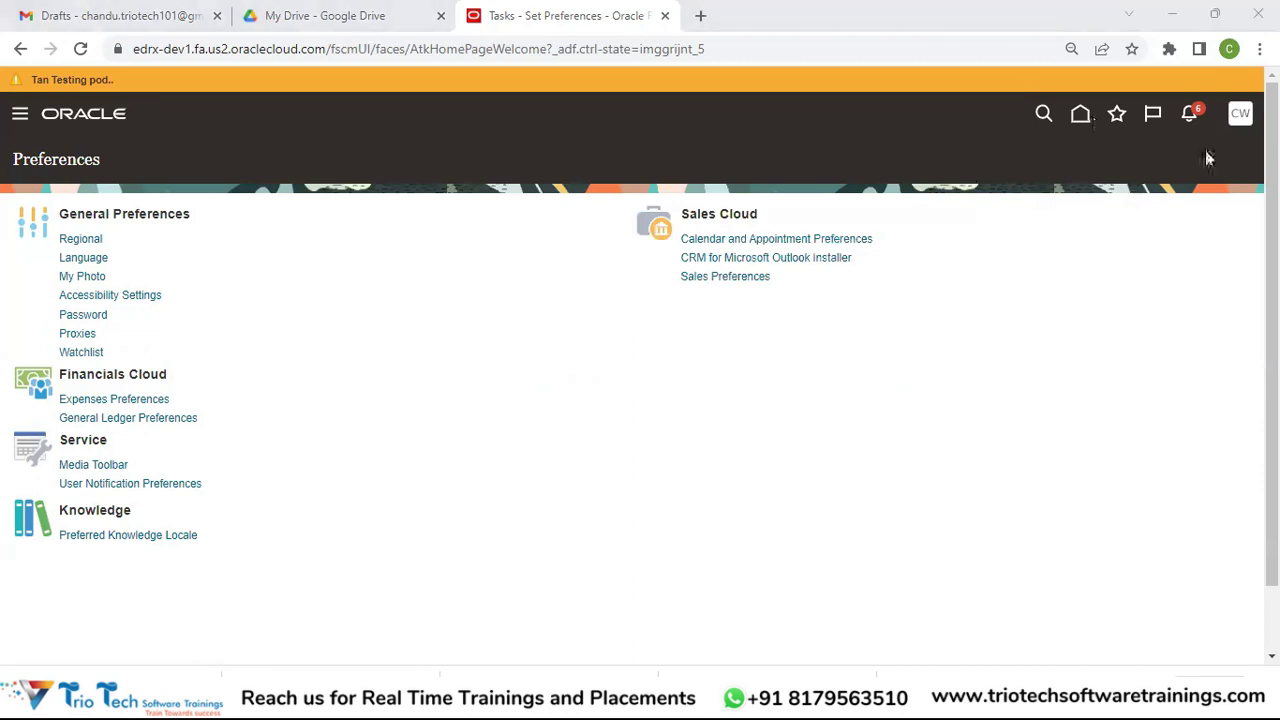
Step: Reopen the Settings and Actions menu from the CW user icon on the Preferences page
click(1243, 120)
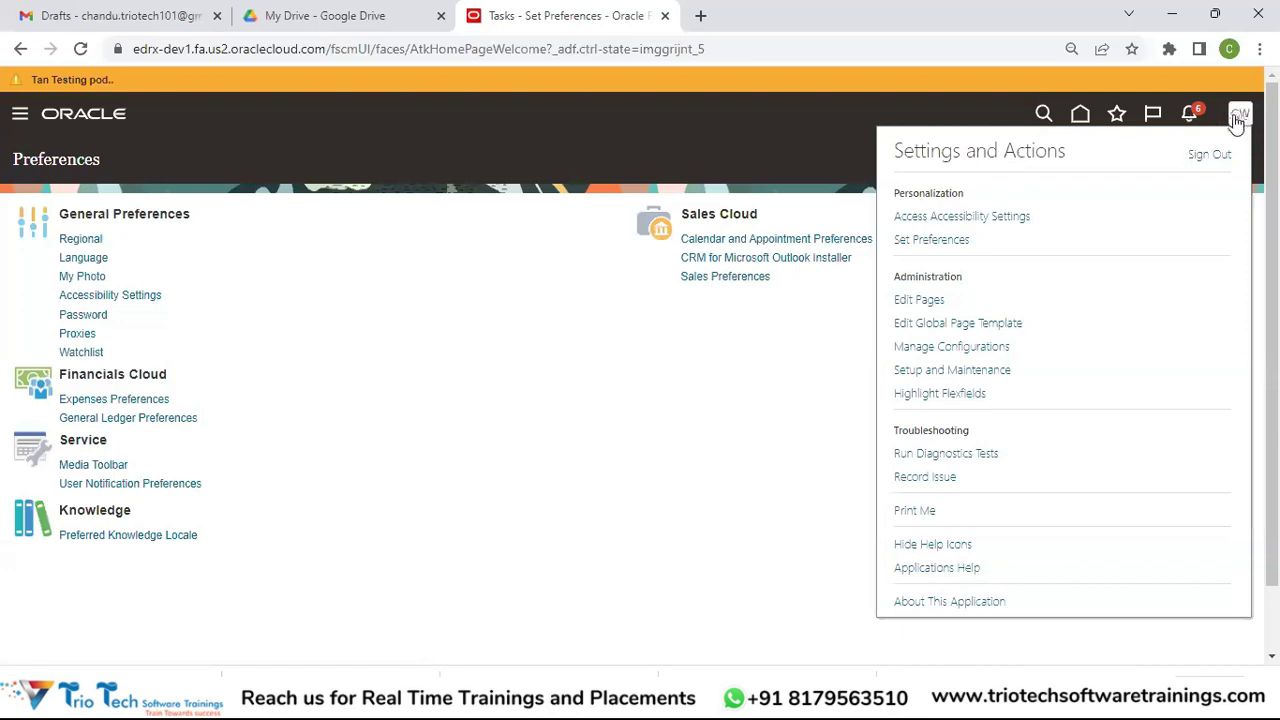
Step: Go to Setup and Maintenance for Compensation Management and expand its setup offerings dropdown
click(979, 372)
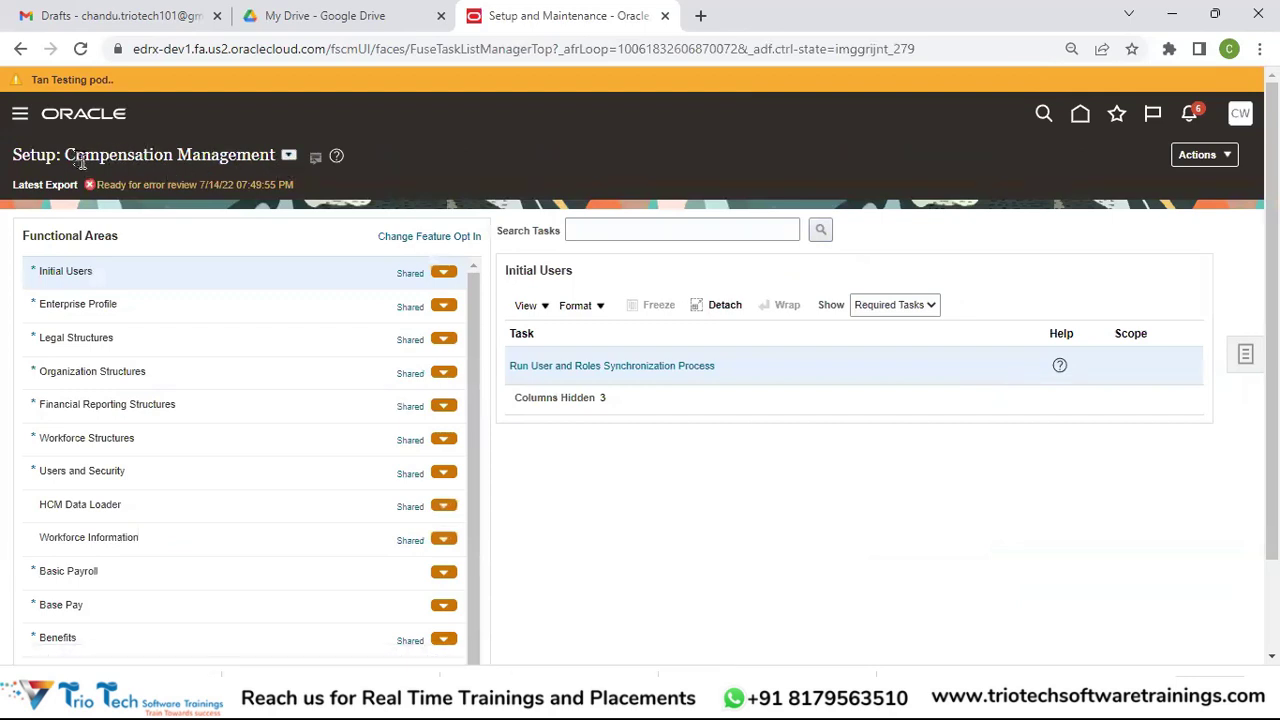
click(288, 156)
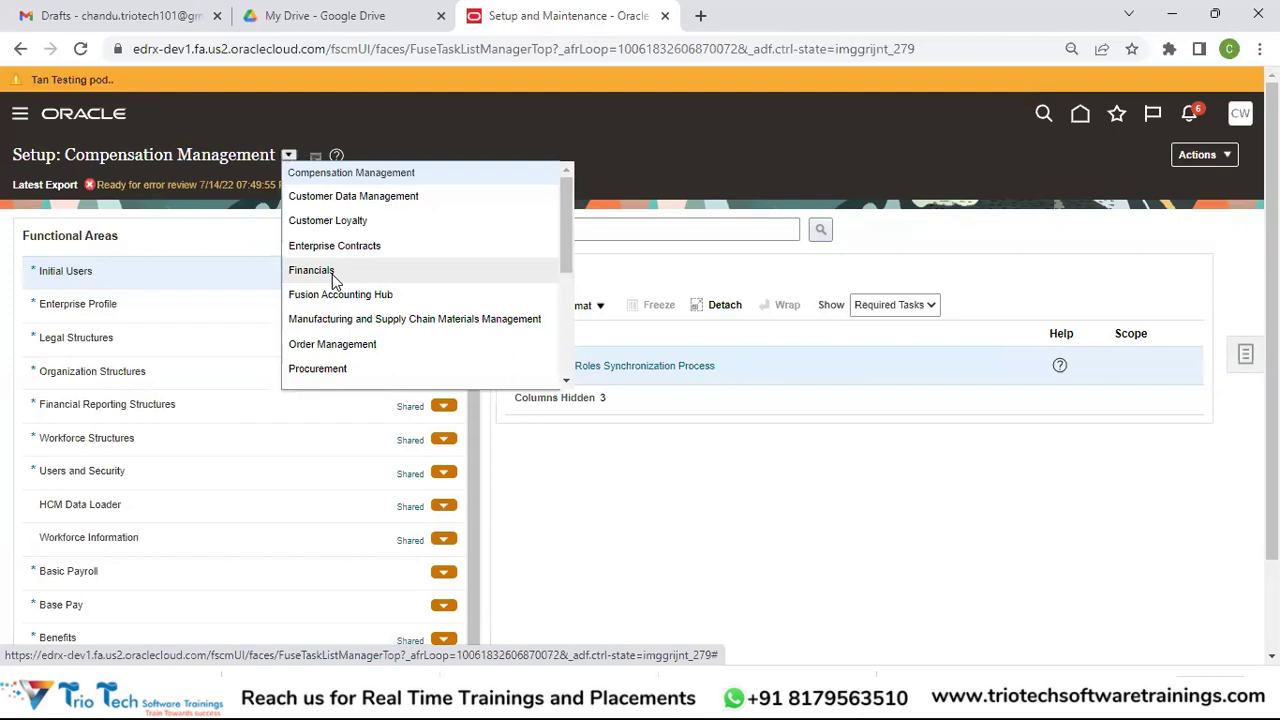
Step: Switch the offering to Financials and list General Ledger's required setup tasks
click(332, 274)
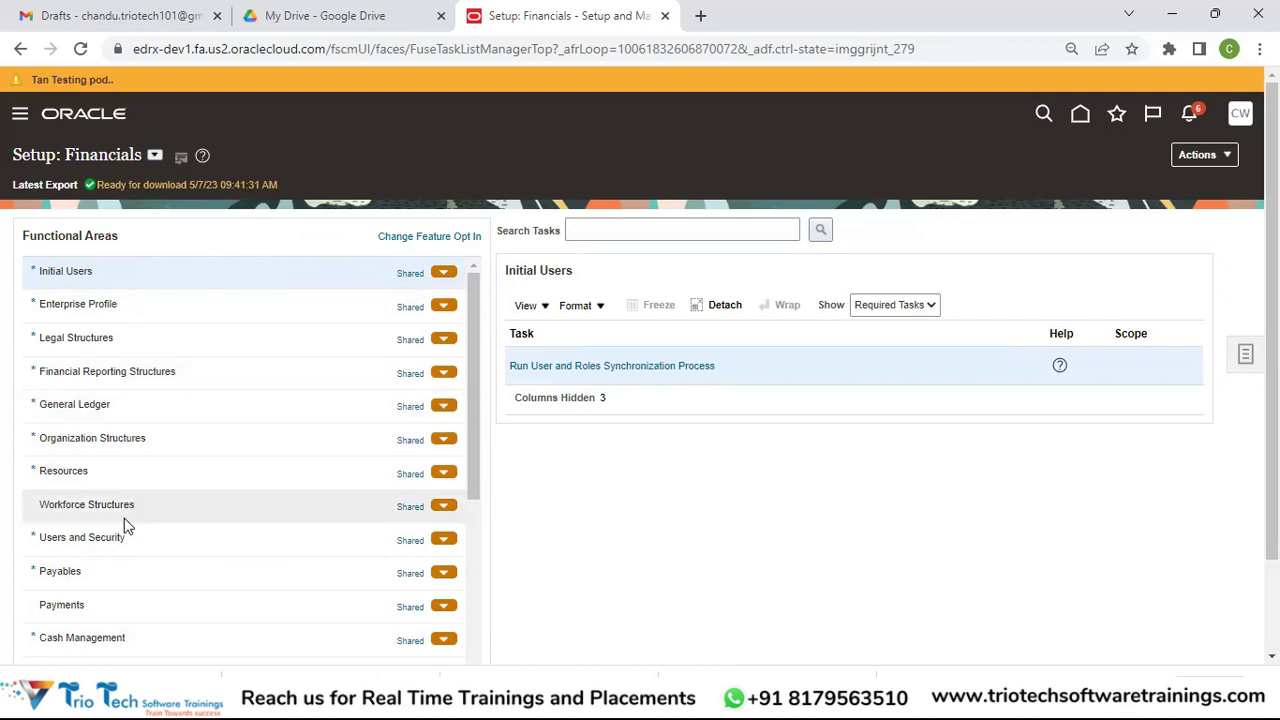
drag(471, 486, 471, 566)
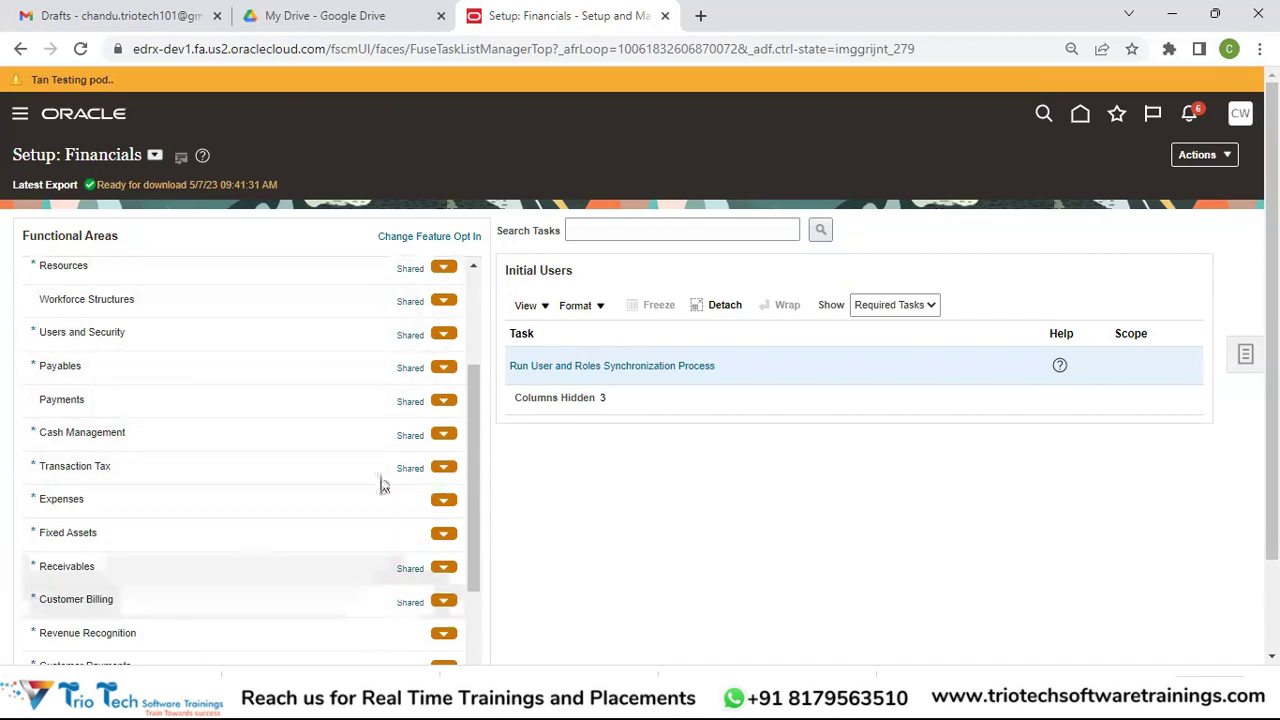
drag(476, 439, 487, 243)
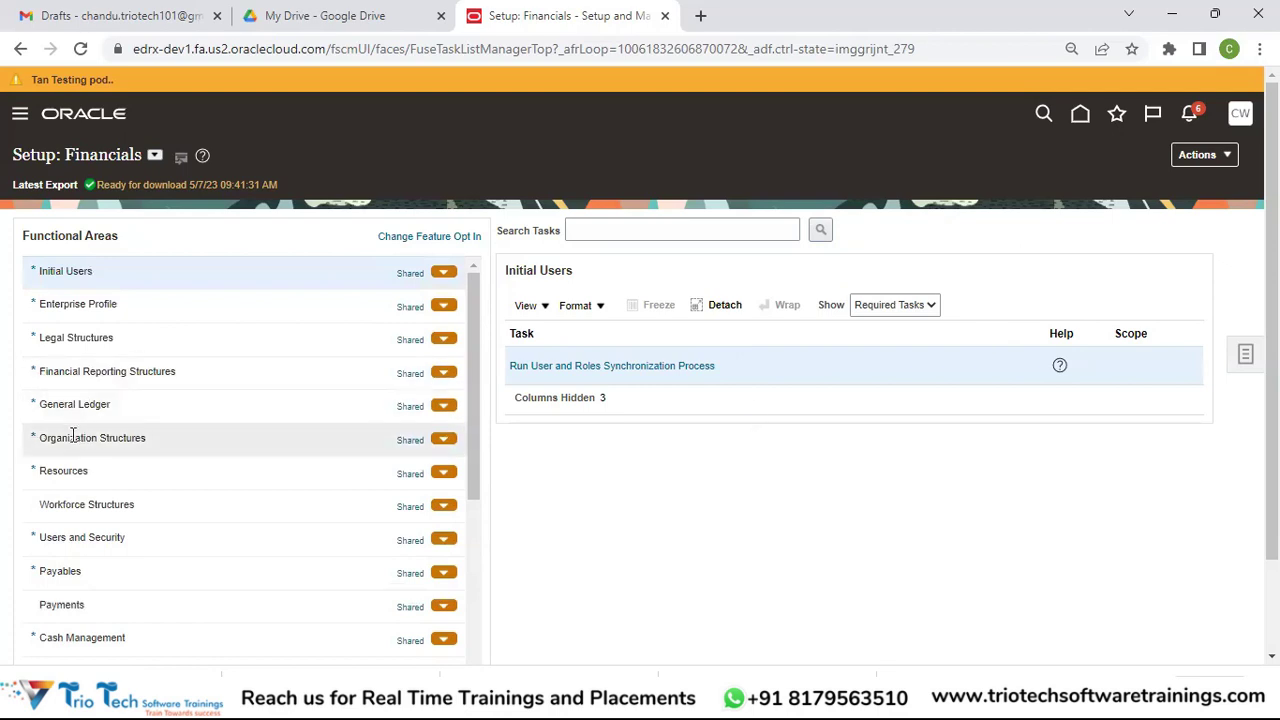
click(125, 410)
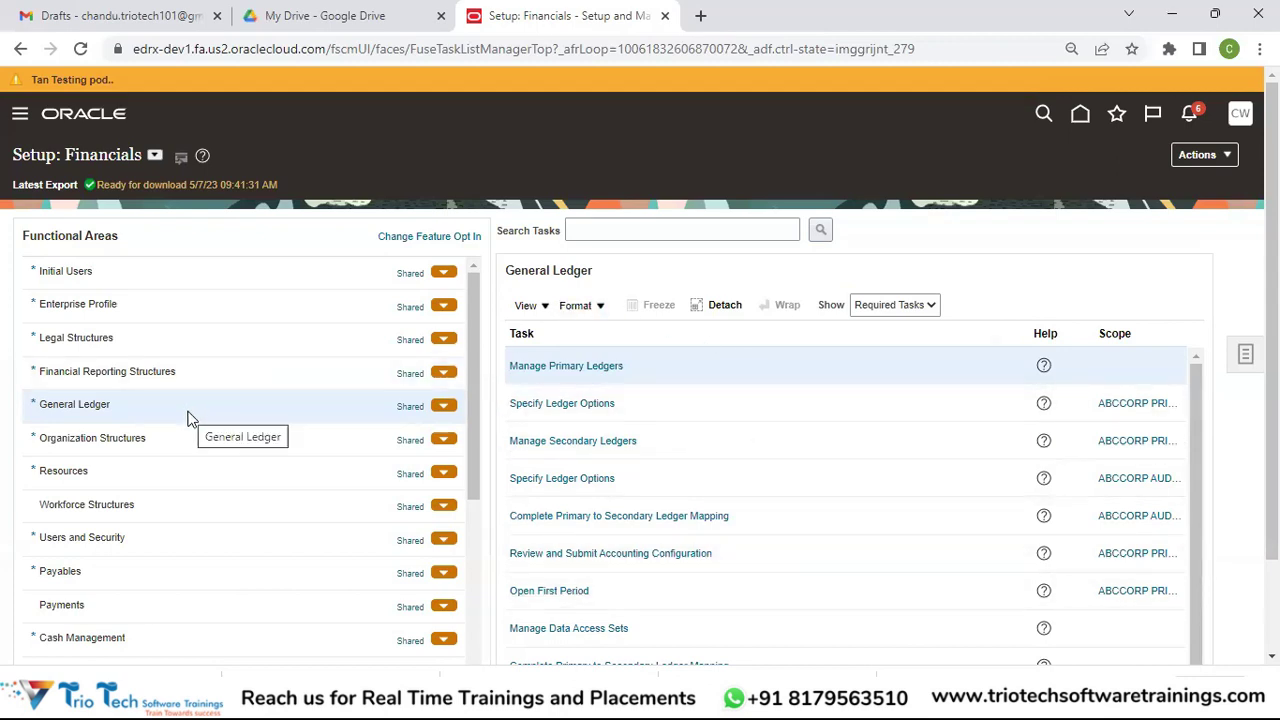
Step: Show Payables setup tasks with the Show filter changed from Required Tasks to All Tasks
click(131, 573)
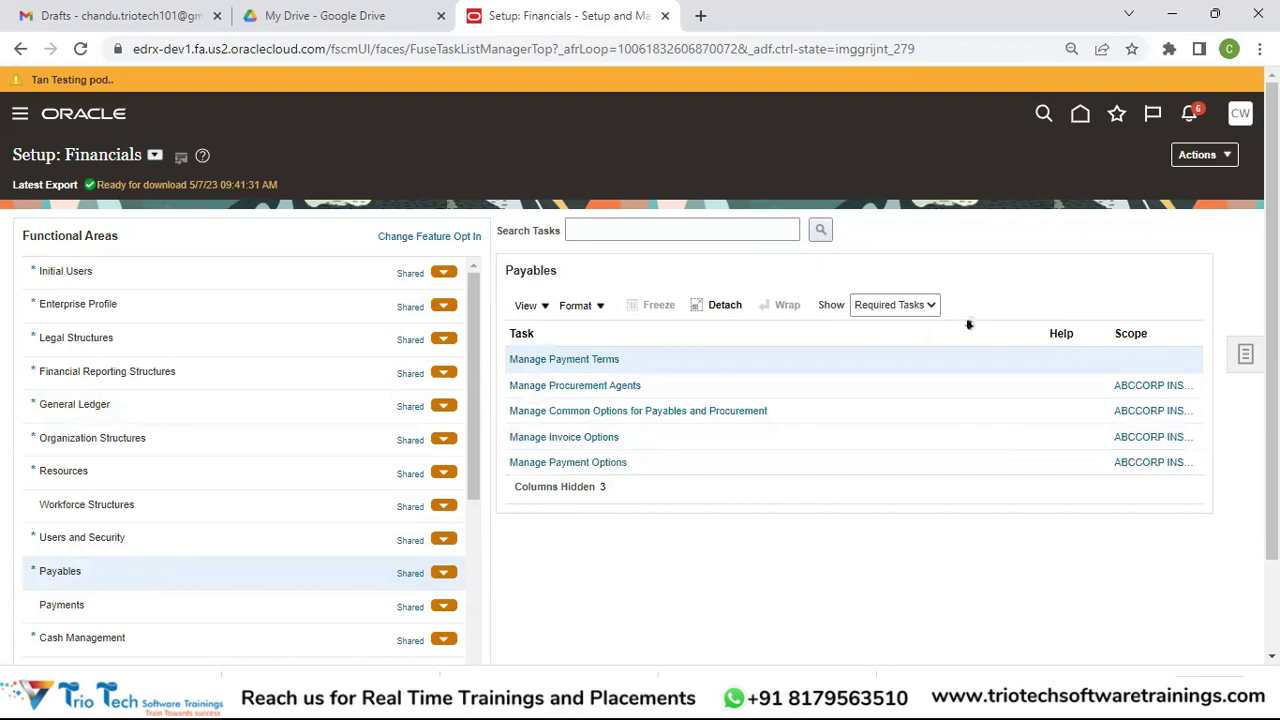
click(899, 313)
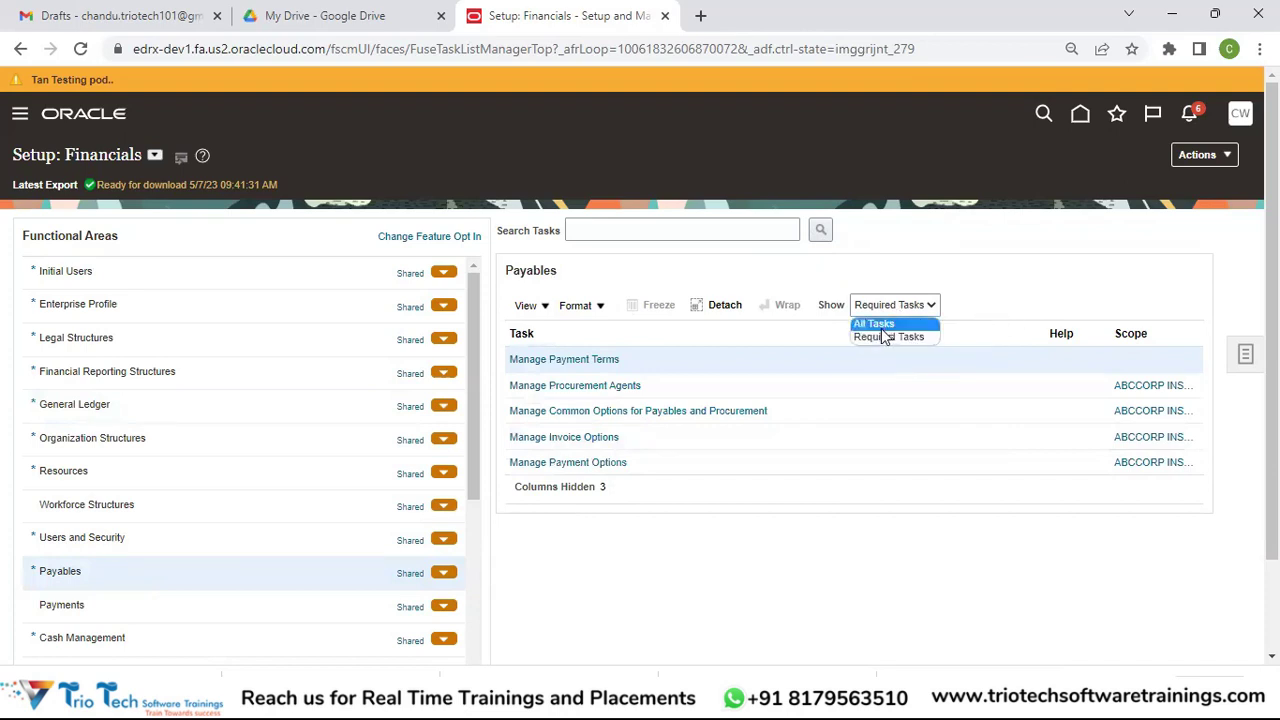
click(878, 326)
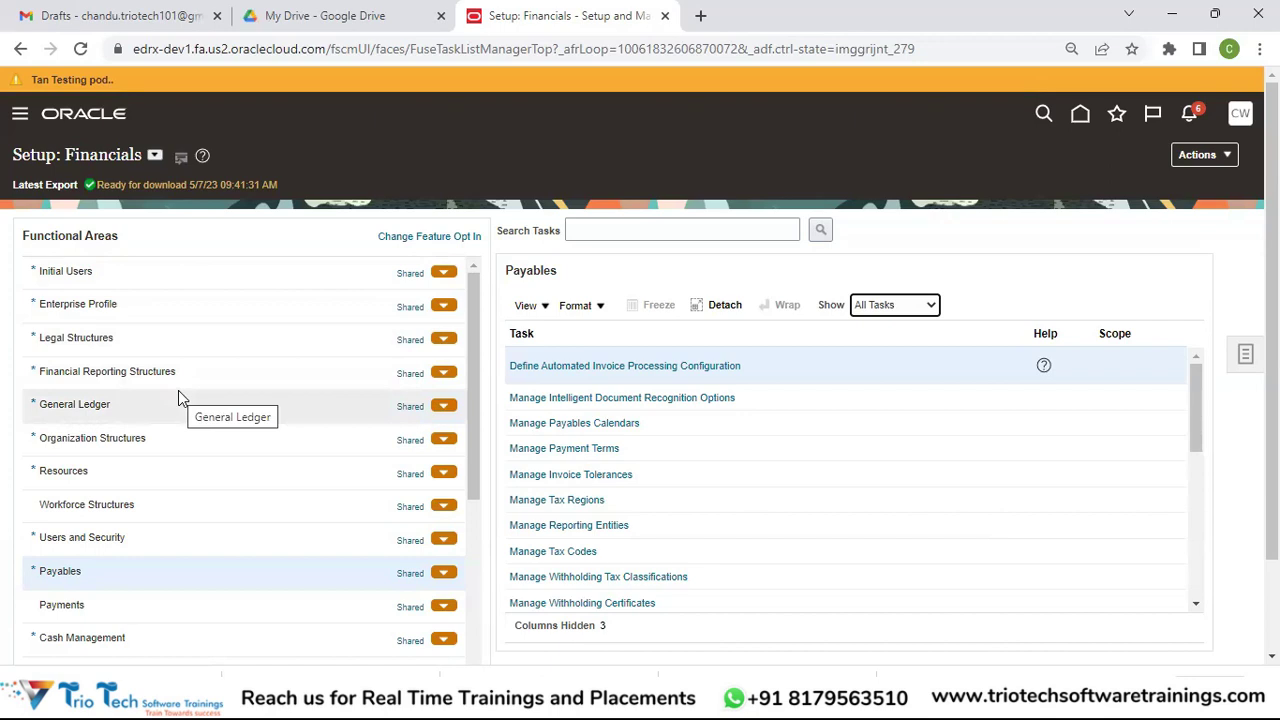
click(155, 156)
click(187, 175)
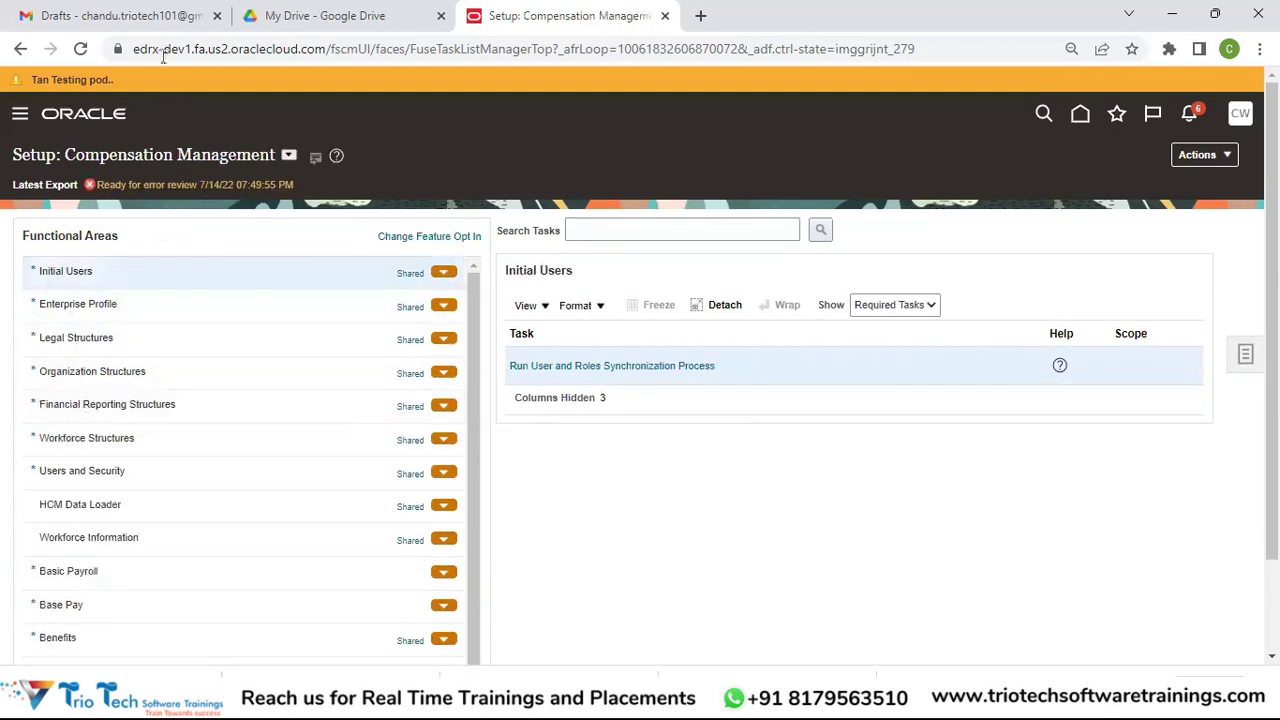
click(289, 155)
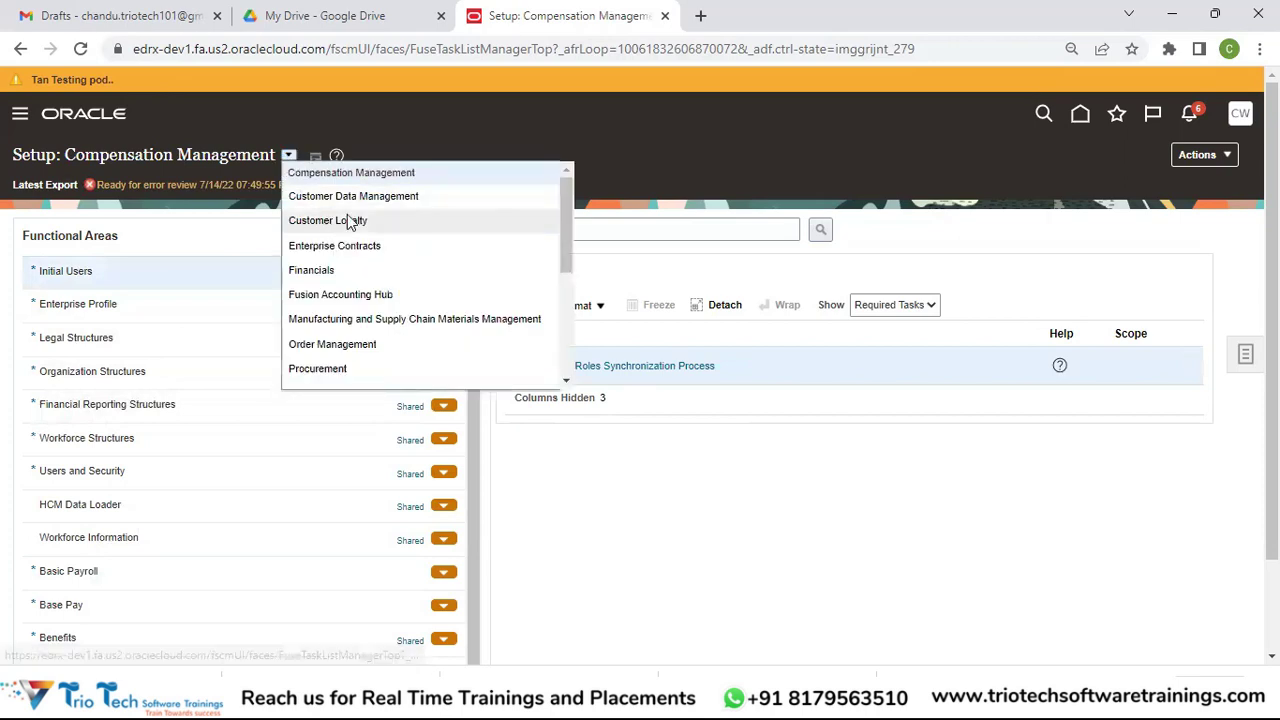
click(385, 197)
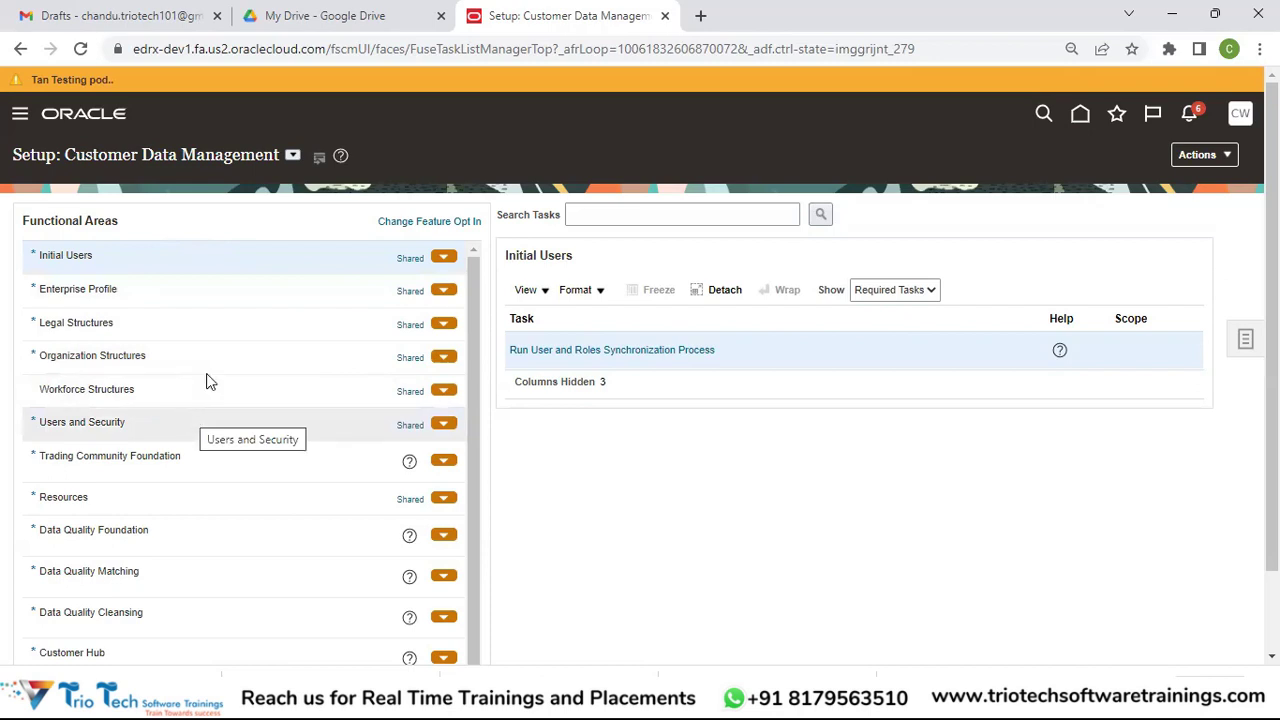
click(293, 156)
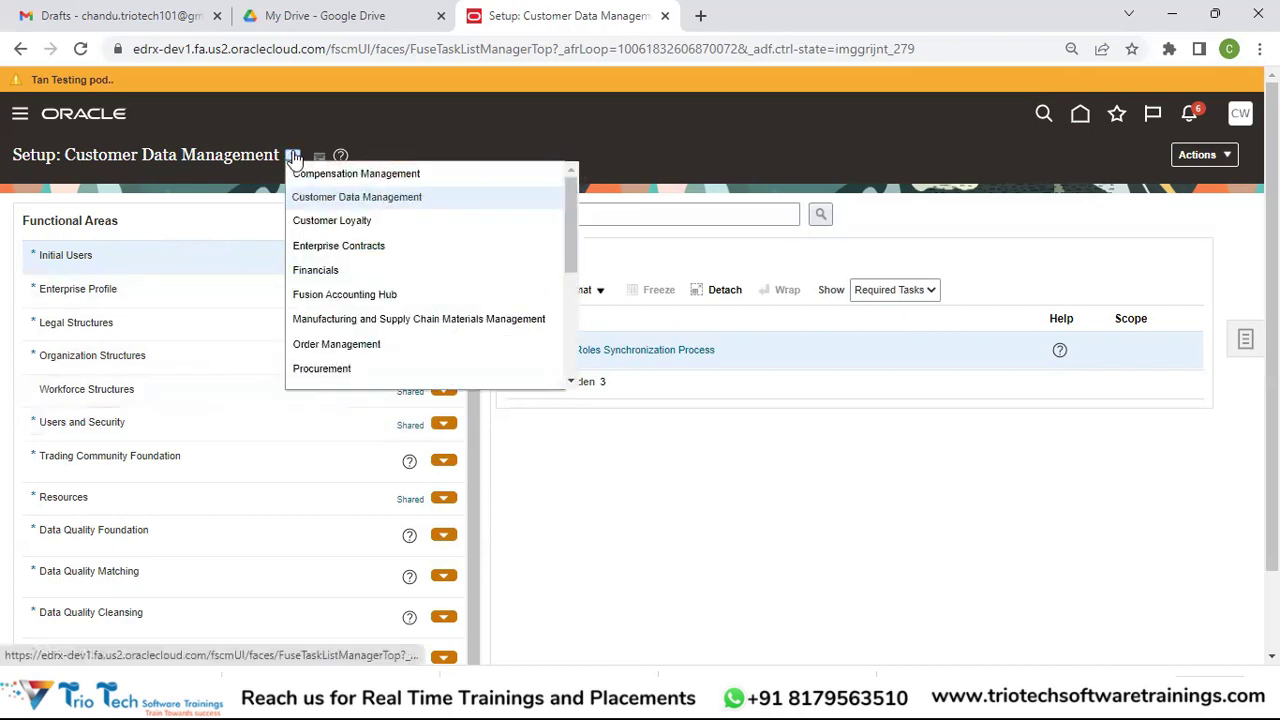
click(310, 270)
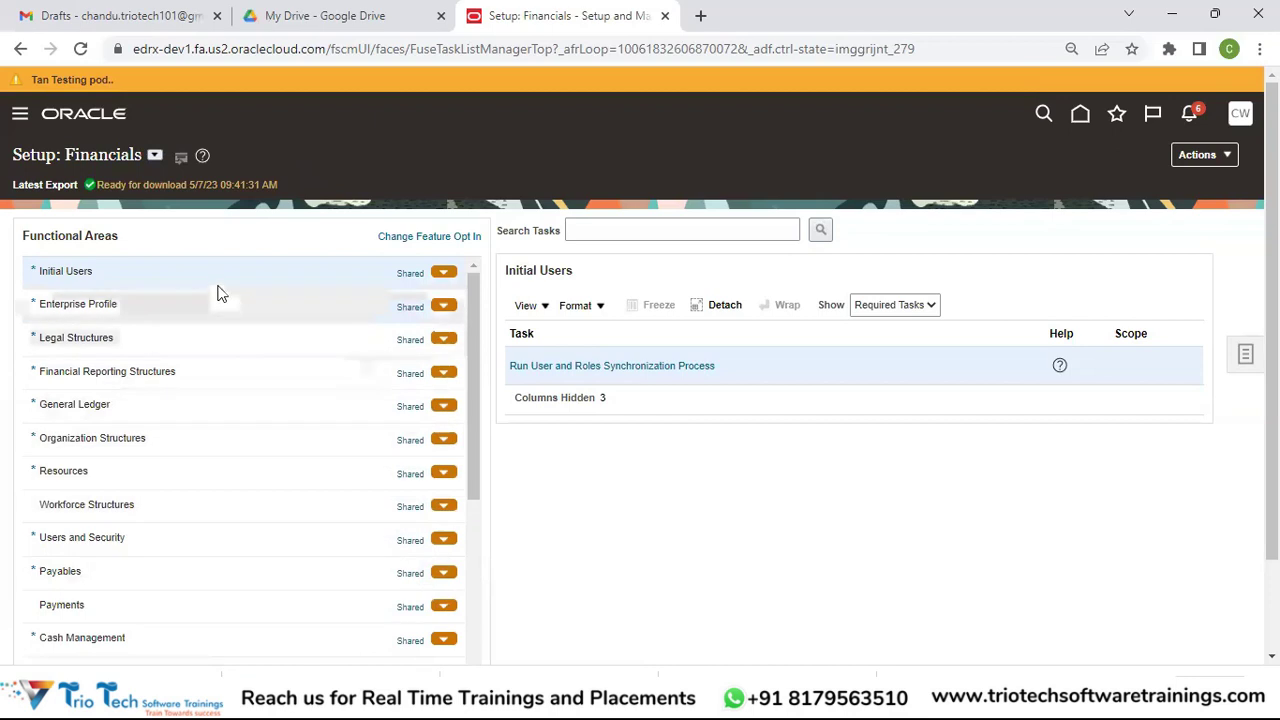
click(219, 408)
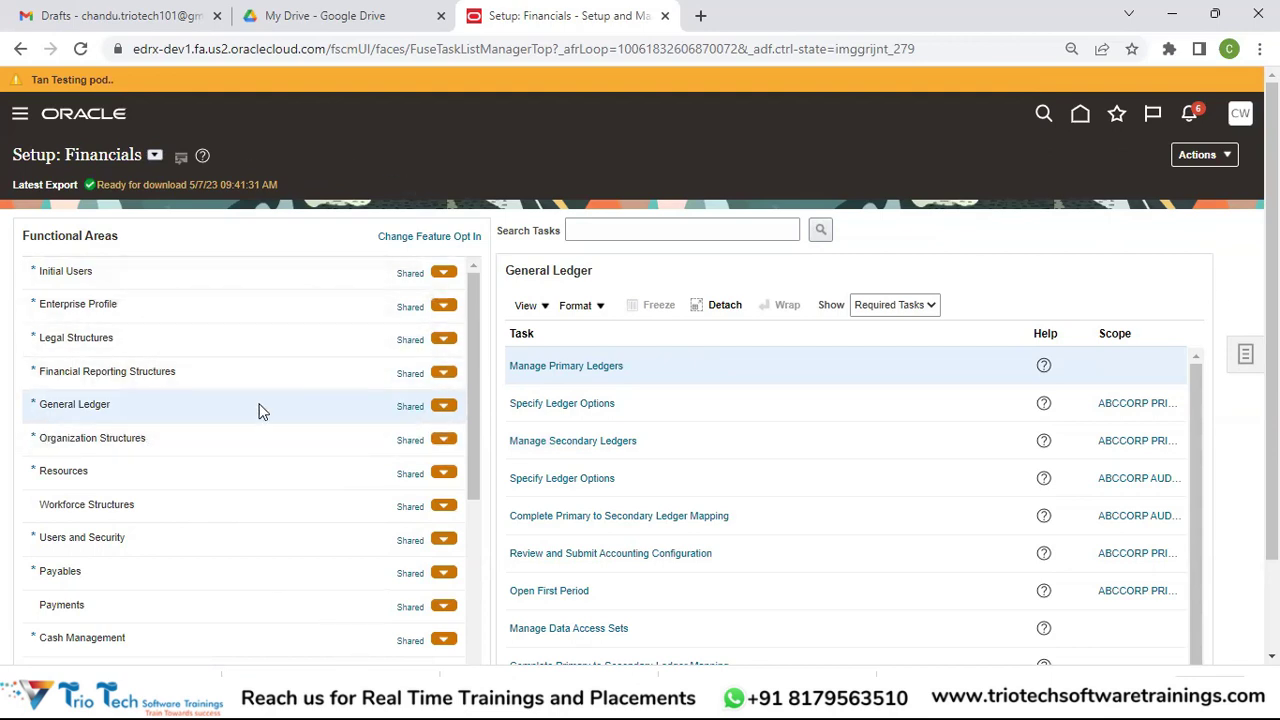
click(652, 229)
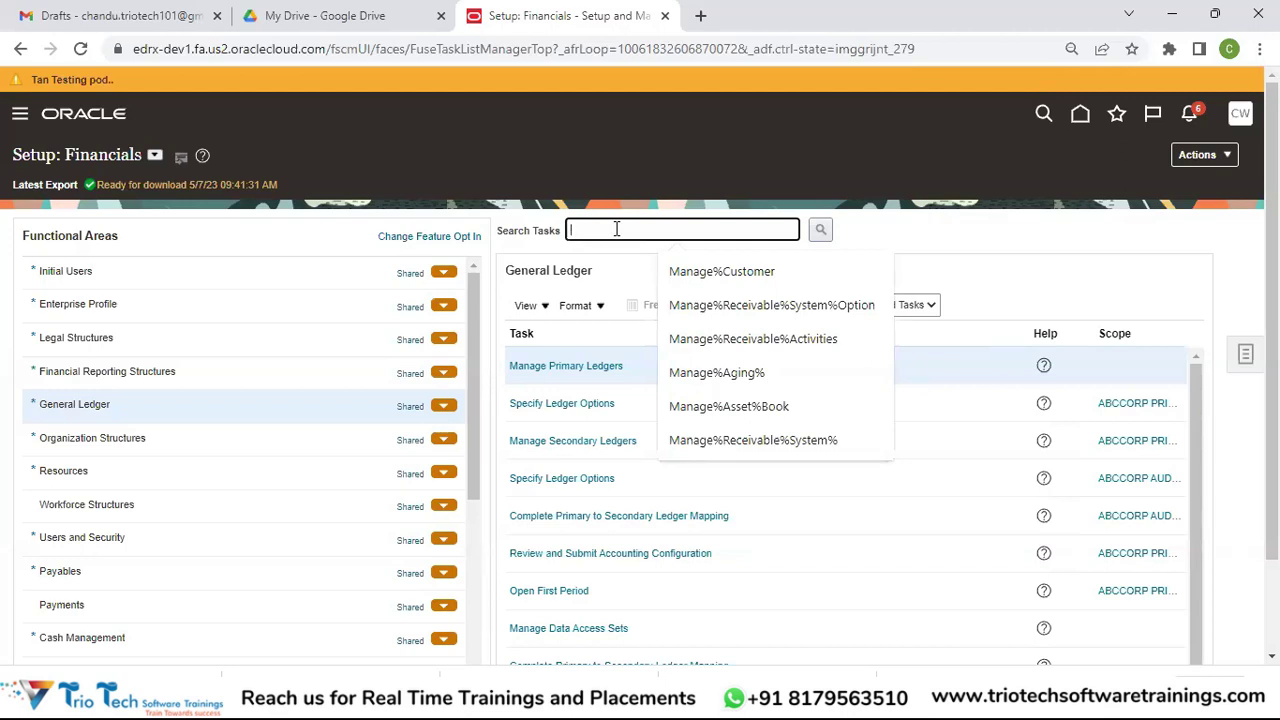
drag(471, 366, 464, 538)
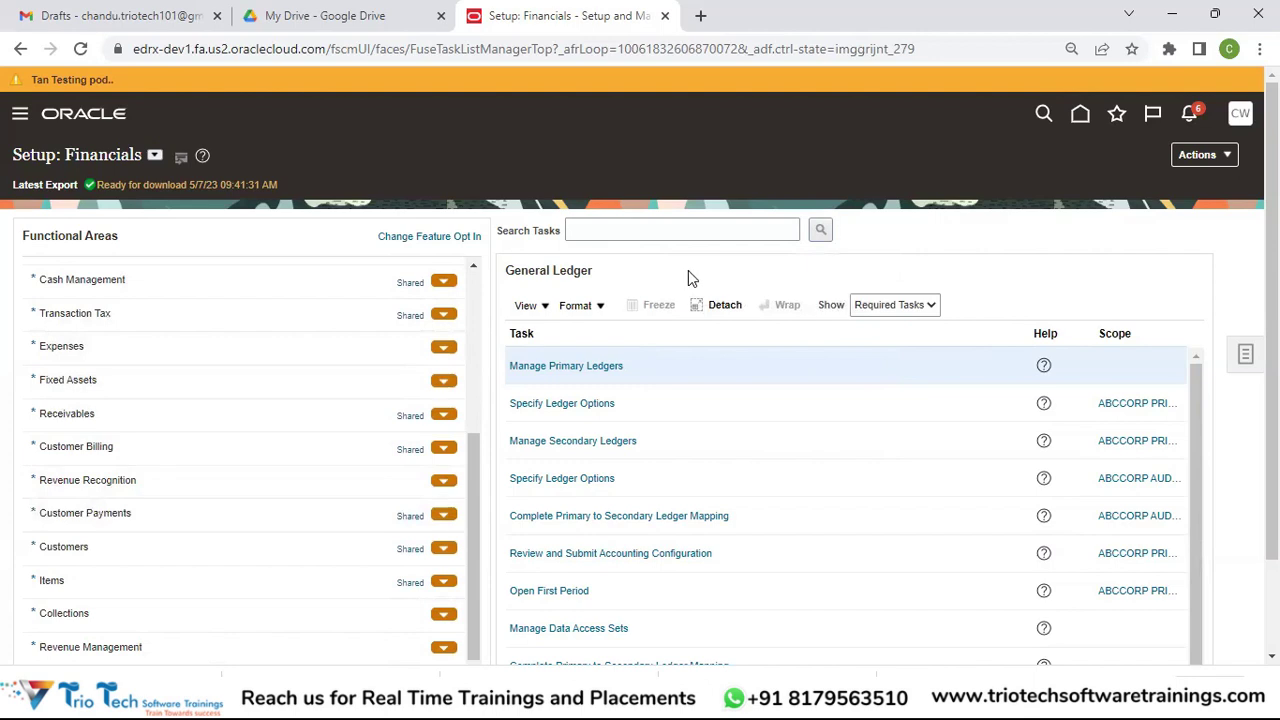
Step: Search setup tasks for 'Manage%Customer%' to list matching task results
click(661, 226)
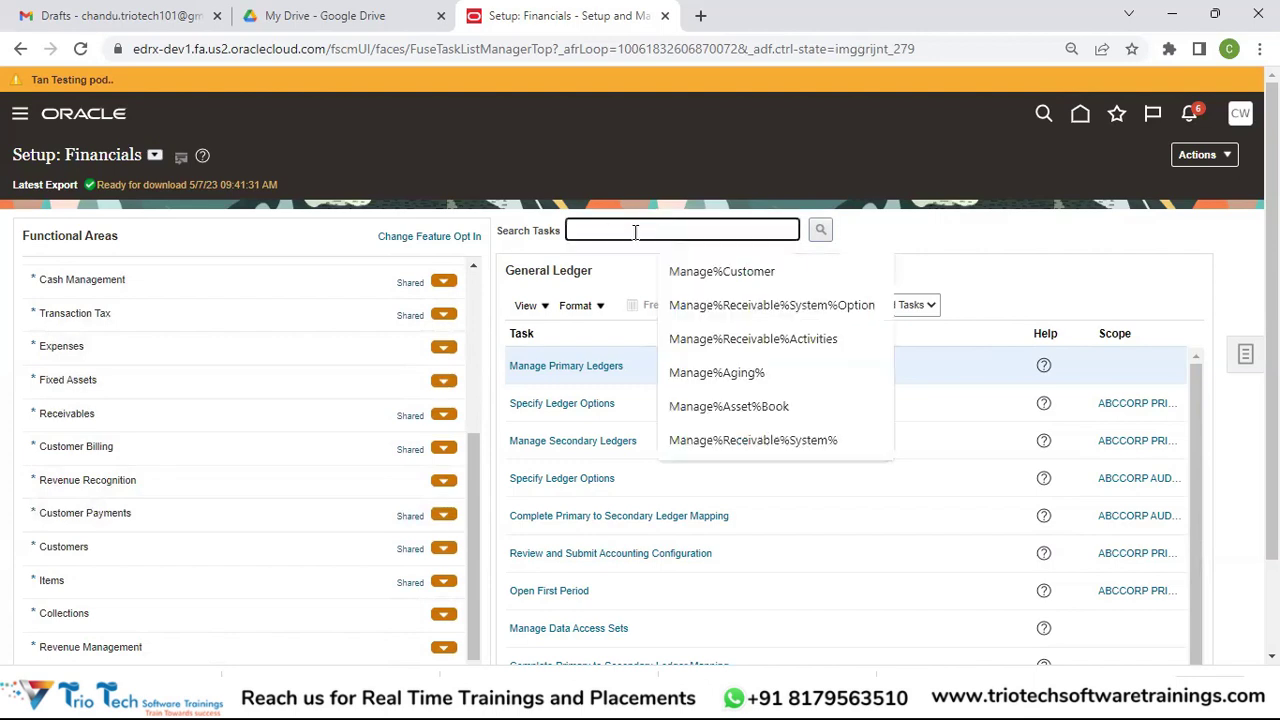
text(Manage%)
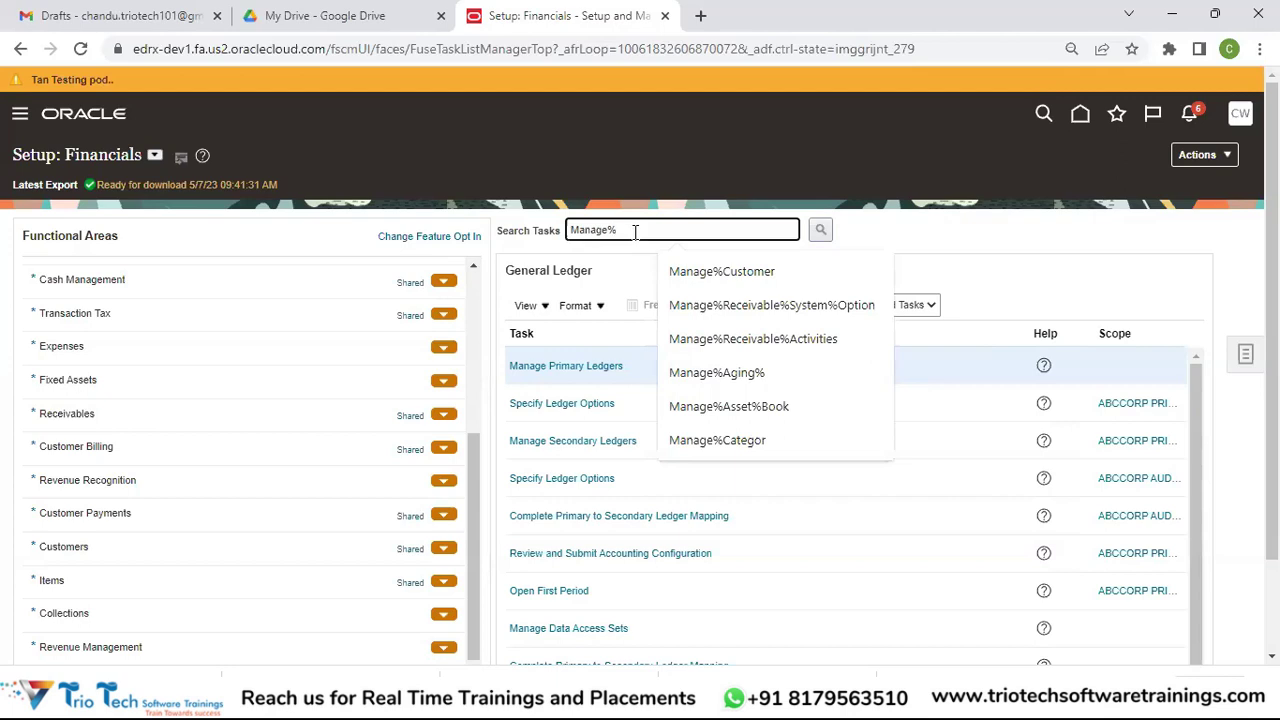
text(Customer)
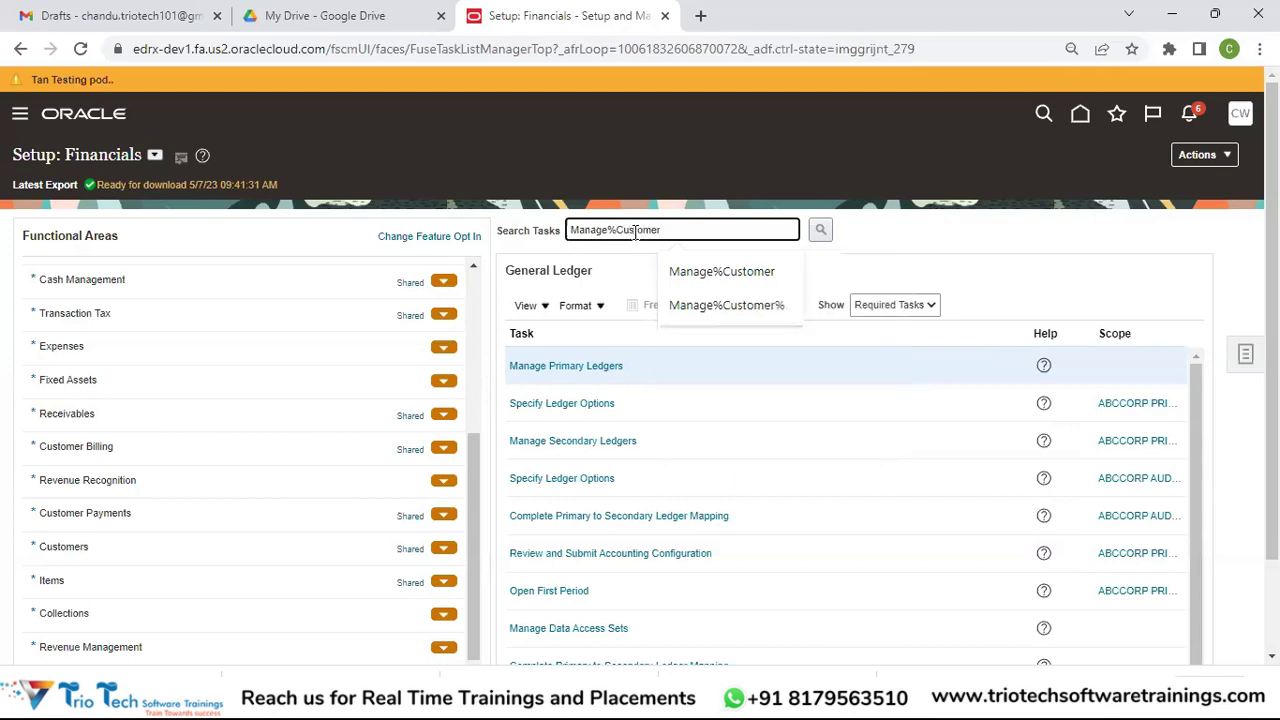
text(%)
click(820, 231)
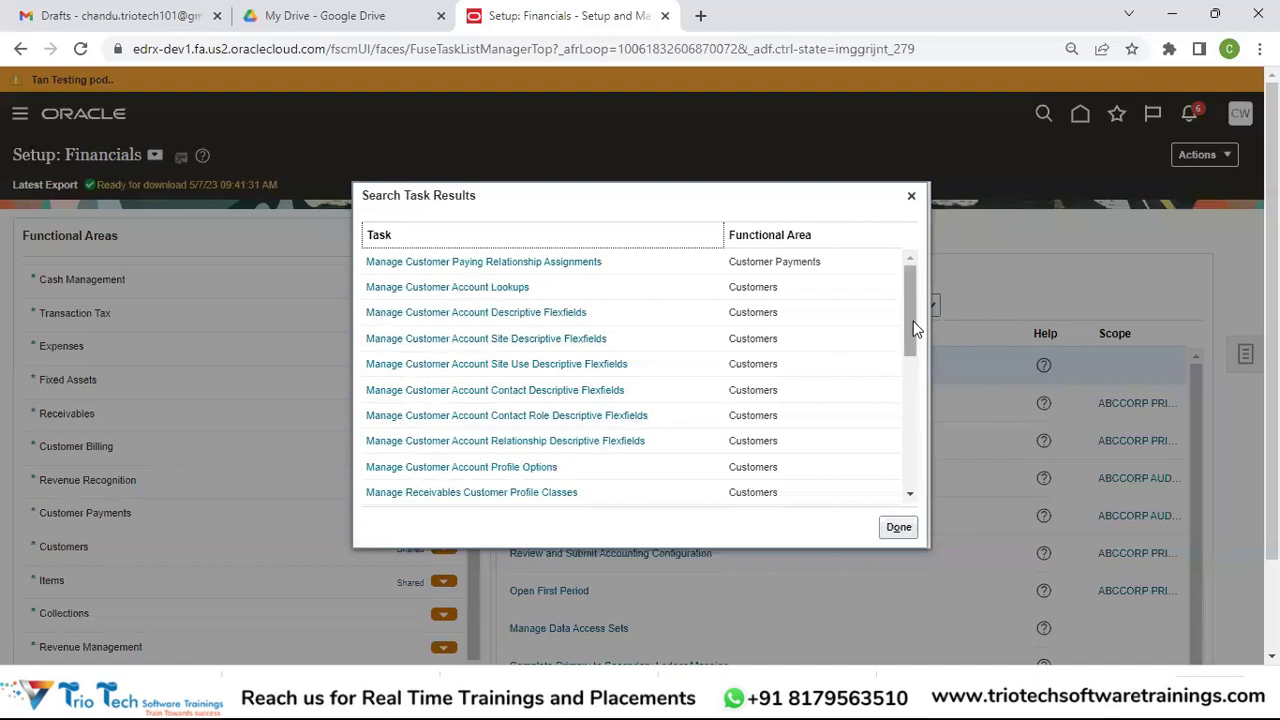
Step: Open the Manage Customers task under the Customers functional area from the search results
drag(913, 321, 911, 392)
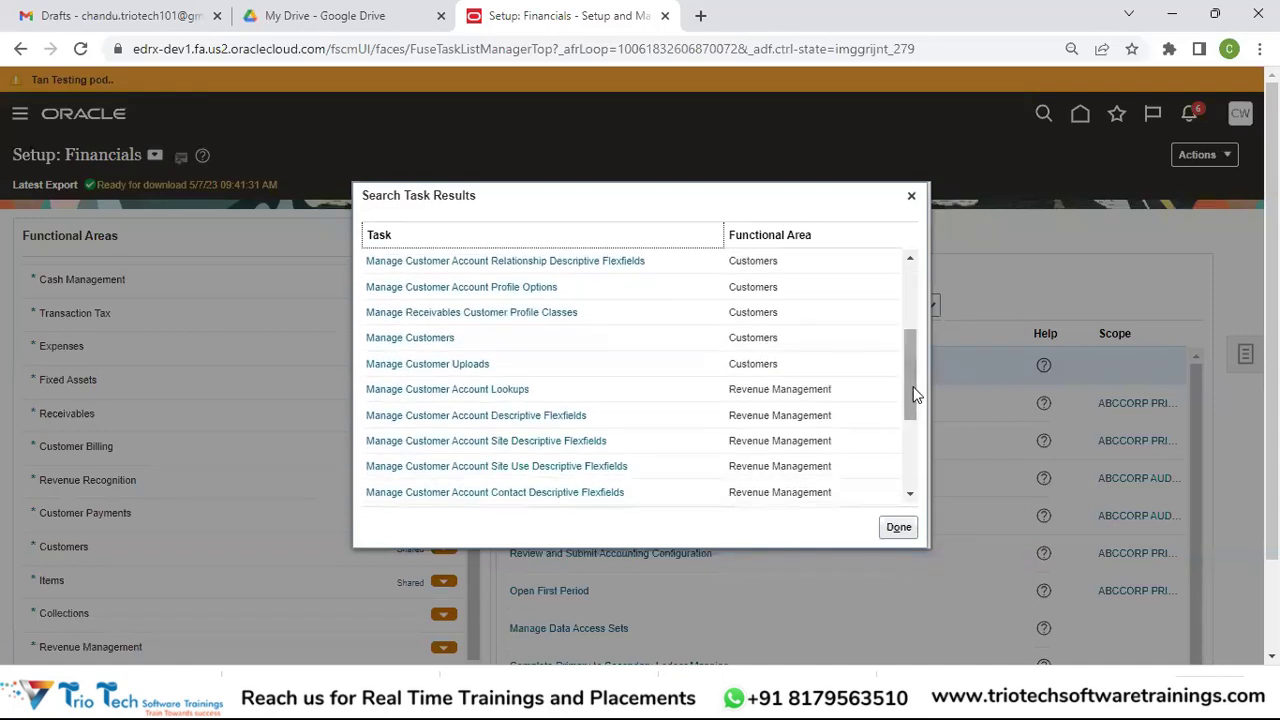
click(399, 340)
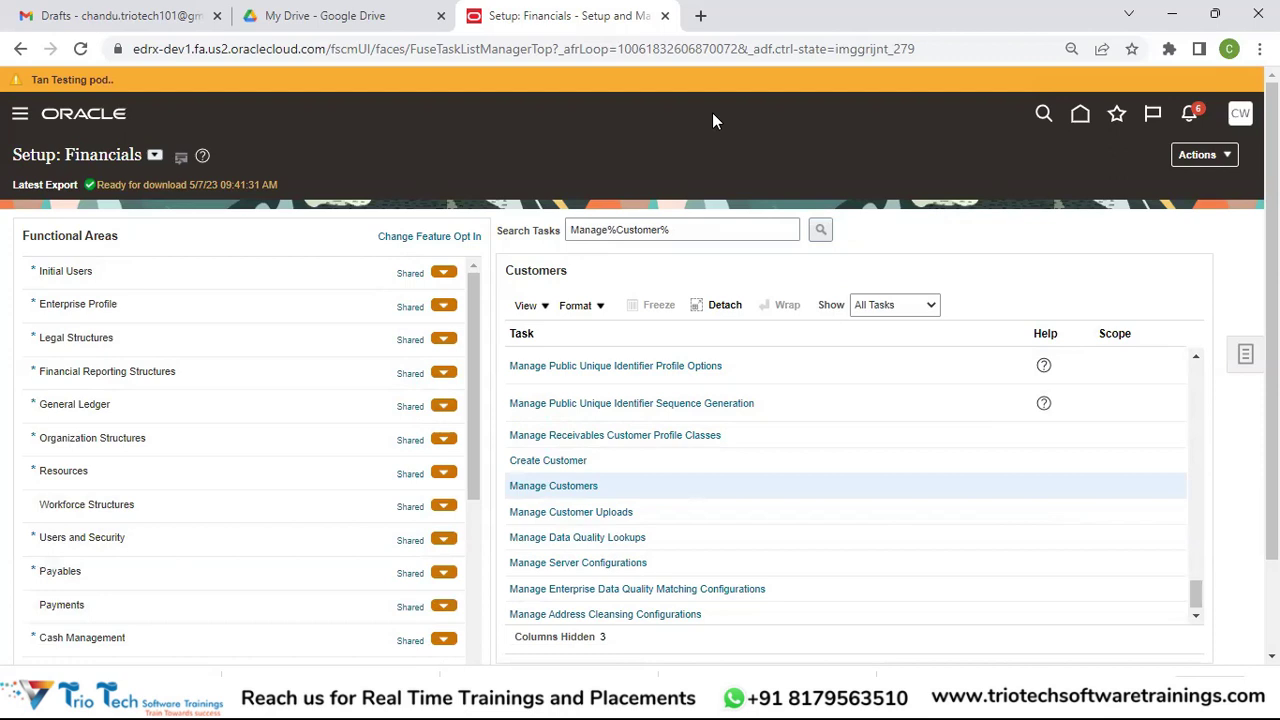
Step: Return to the home page, opening and then closing the navigator menu
click(1079, 115)
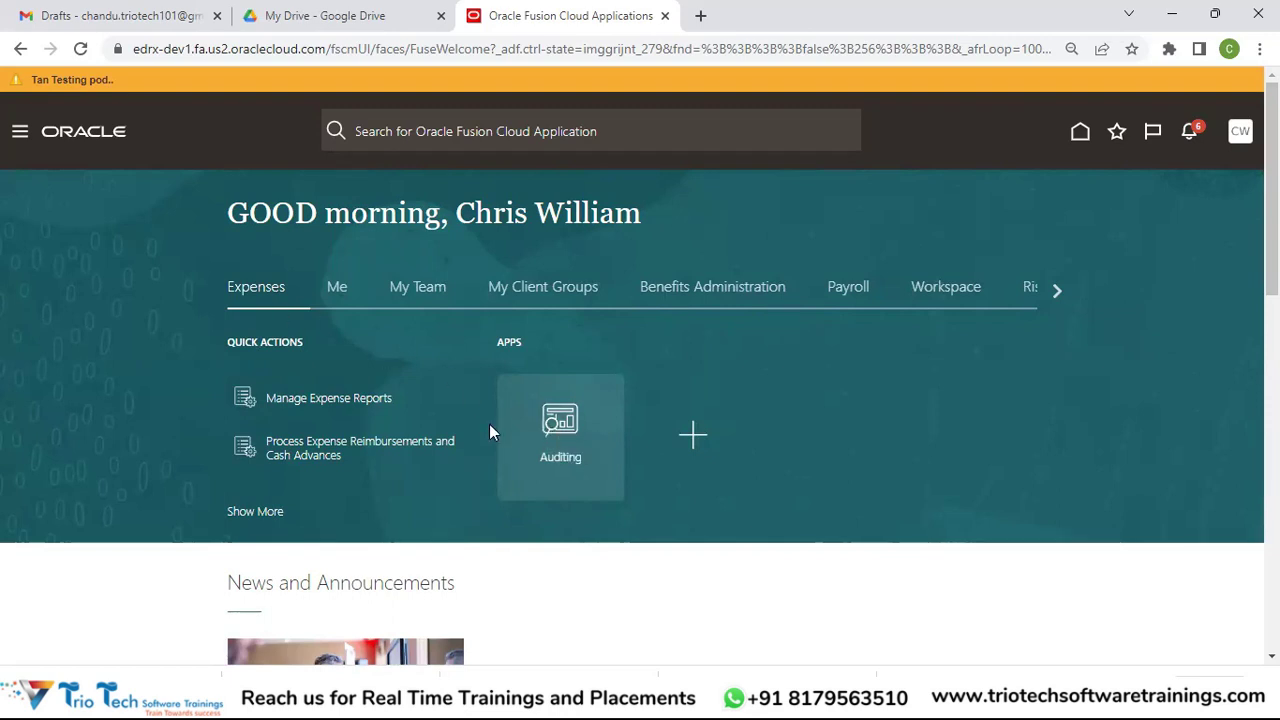
click(21, 131)
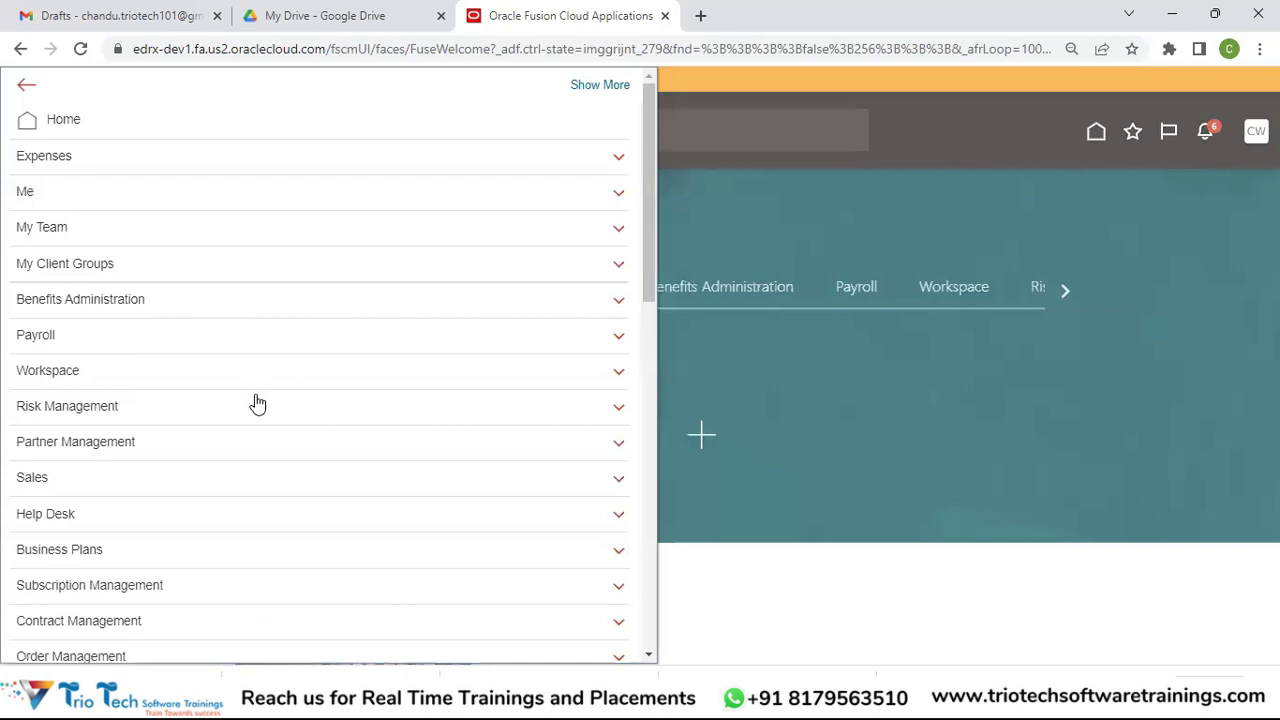
click(1016, 370)
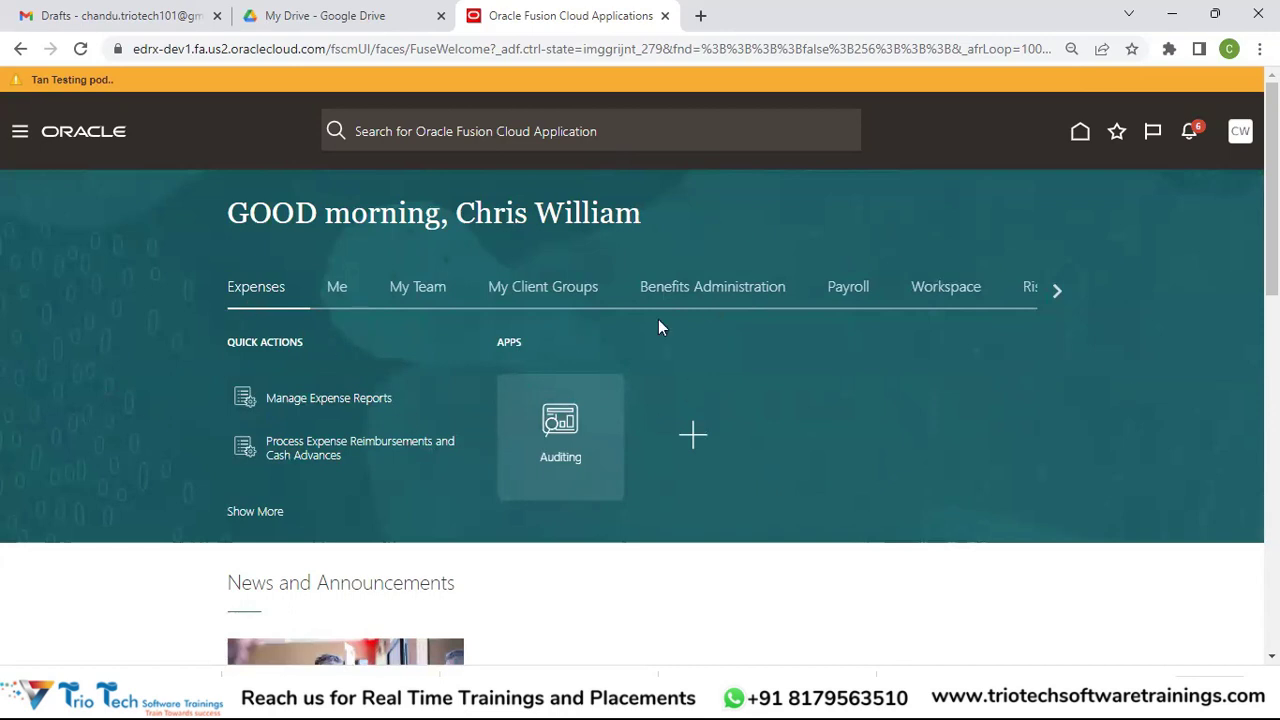
Step: Scroll the home tab strip three times and select the Payables group
click(1063, 287)
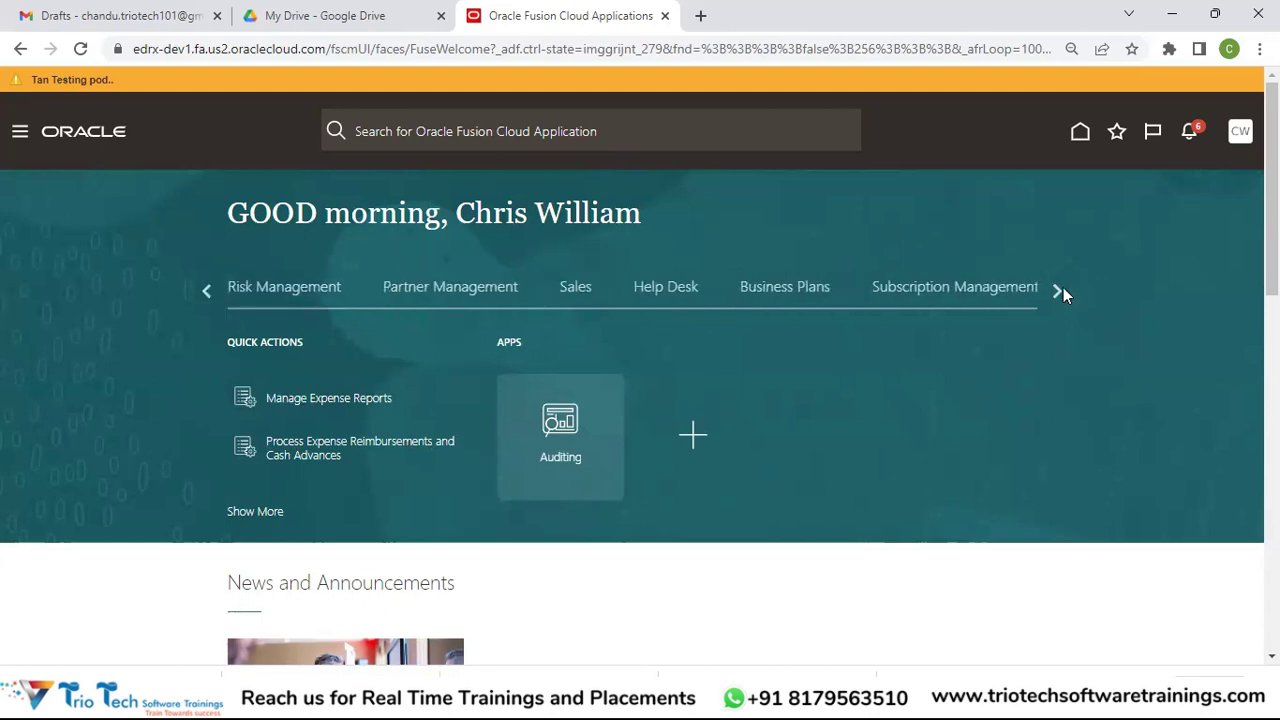
click(1058, 290)
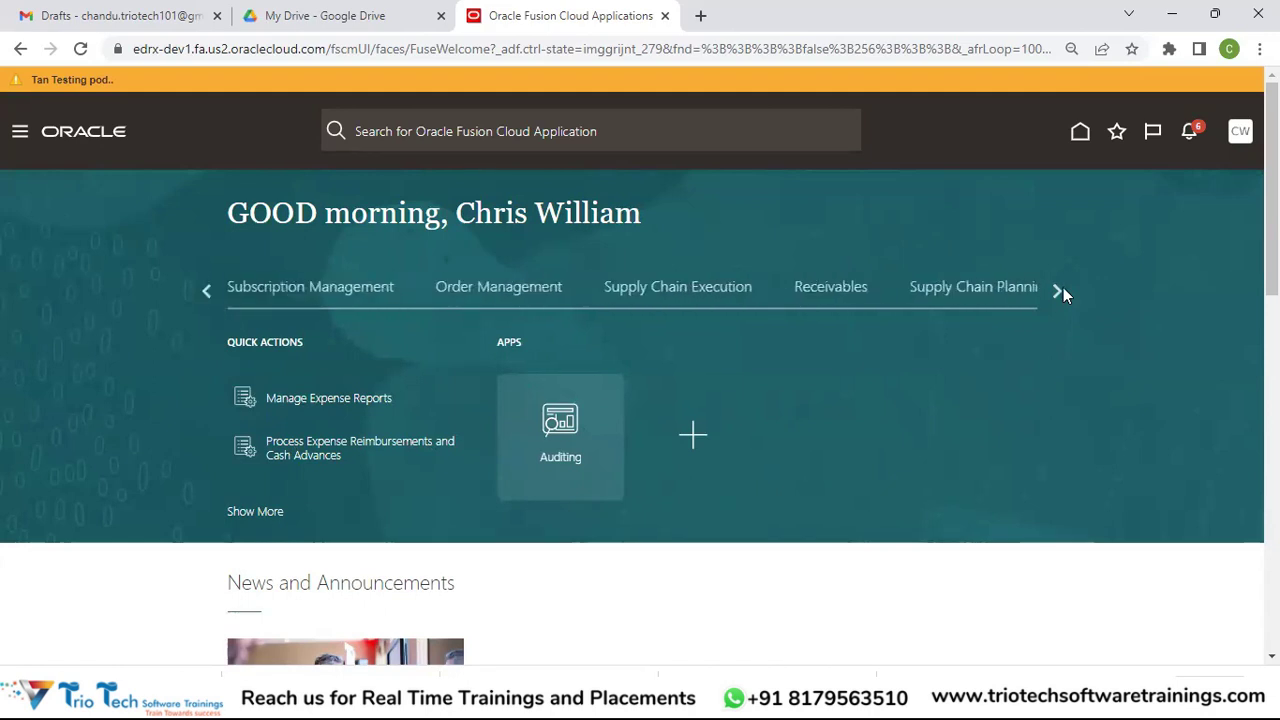
click(1058, 290)
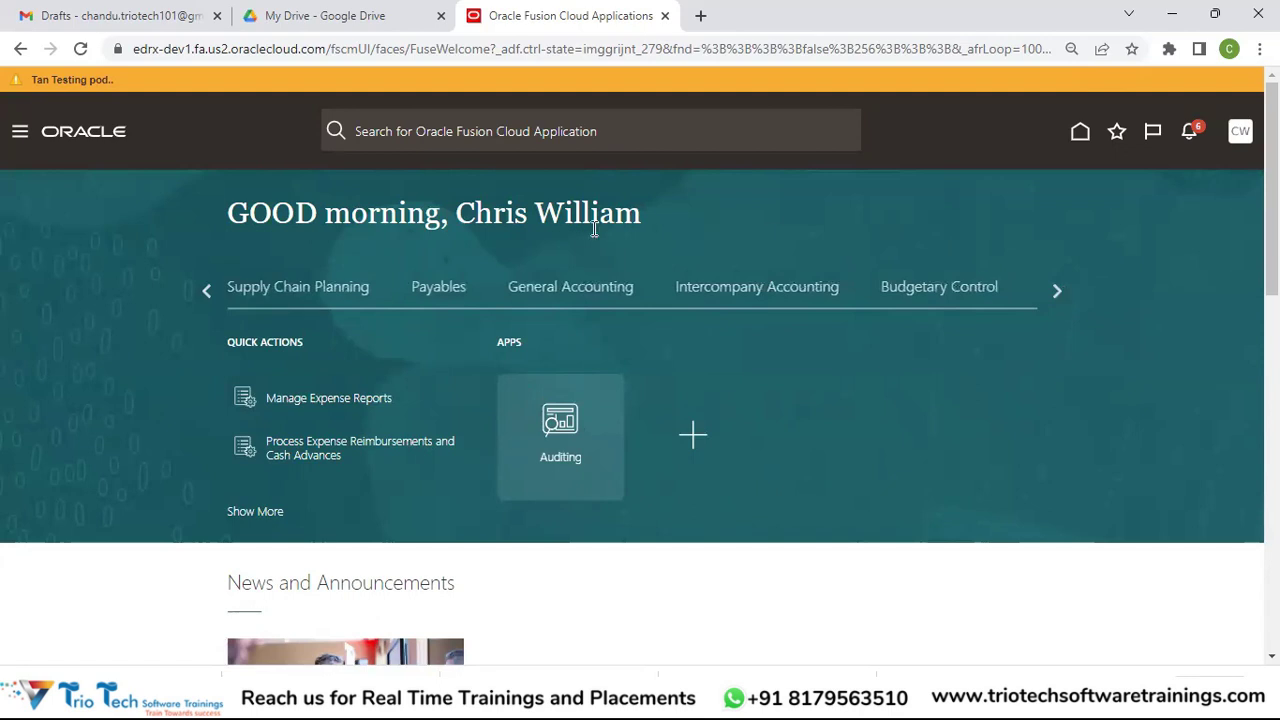
click(438, 290)
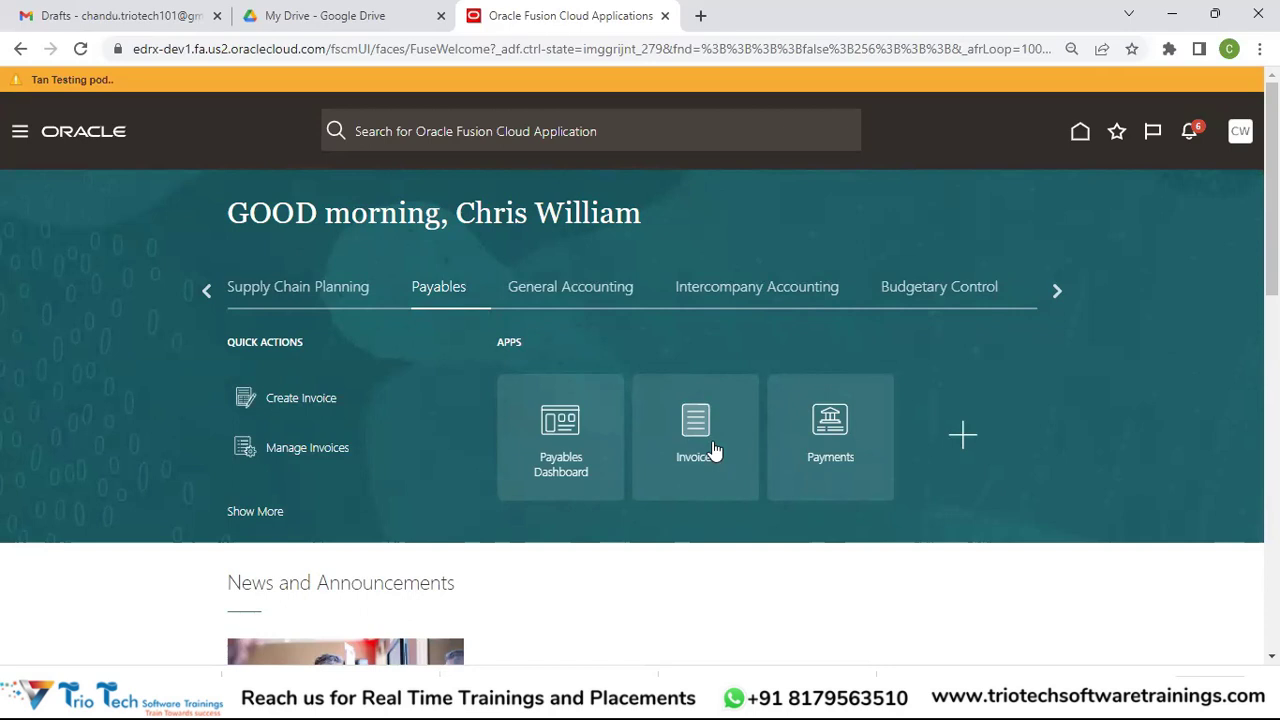
Step: Open the Invoices workbench, close and reopen its Tasks panel, then switch to invoice search
click(714, 452)
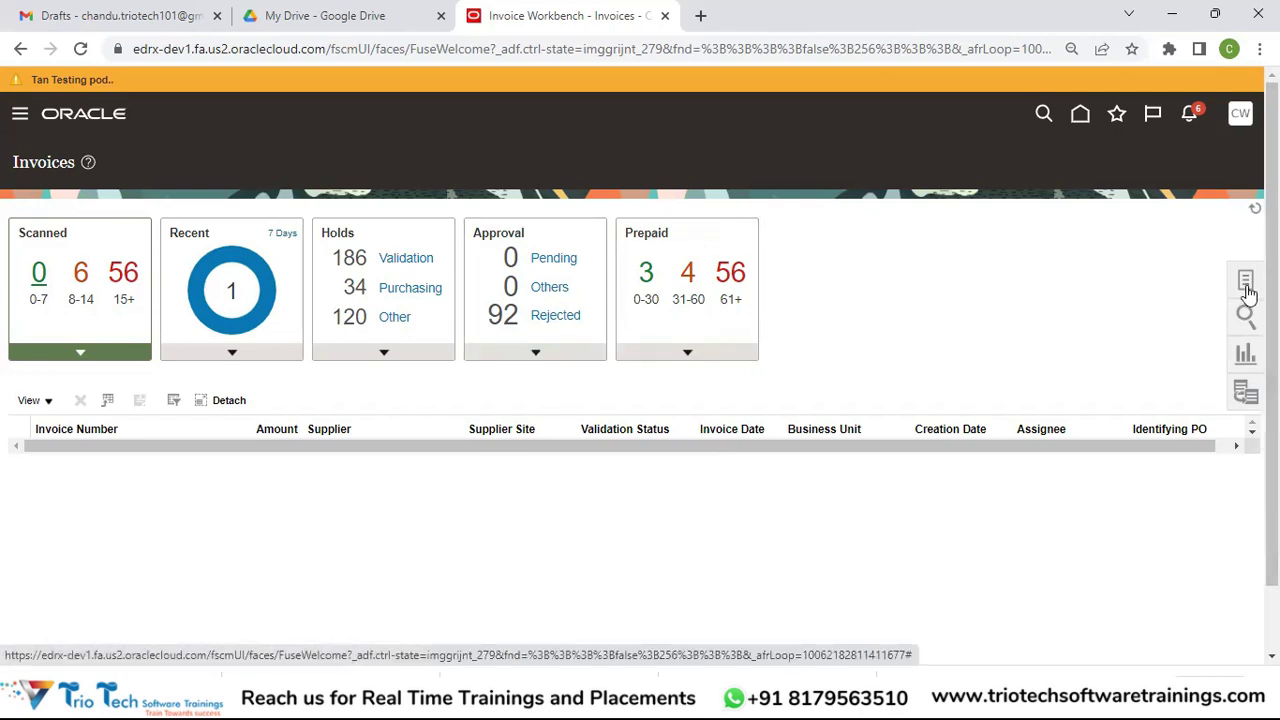
click(1246, 284)
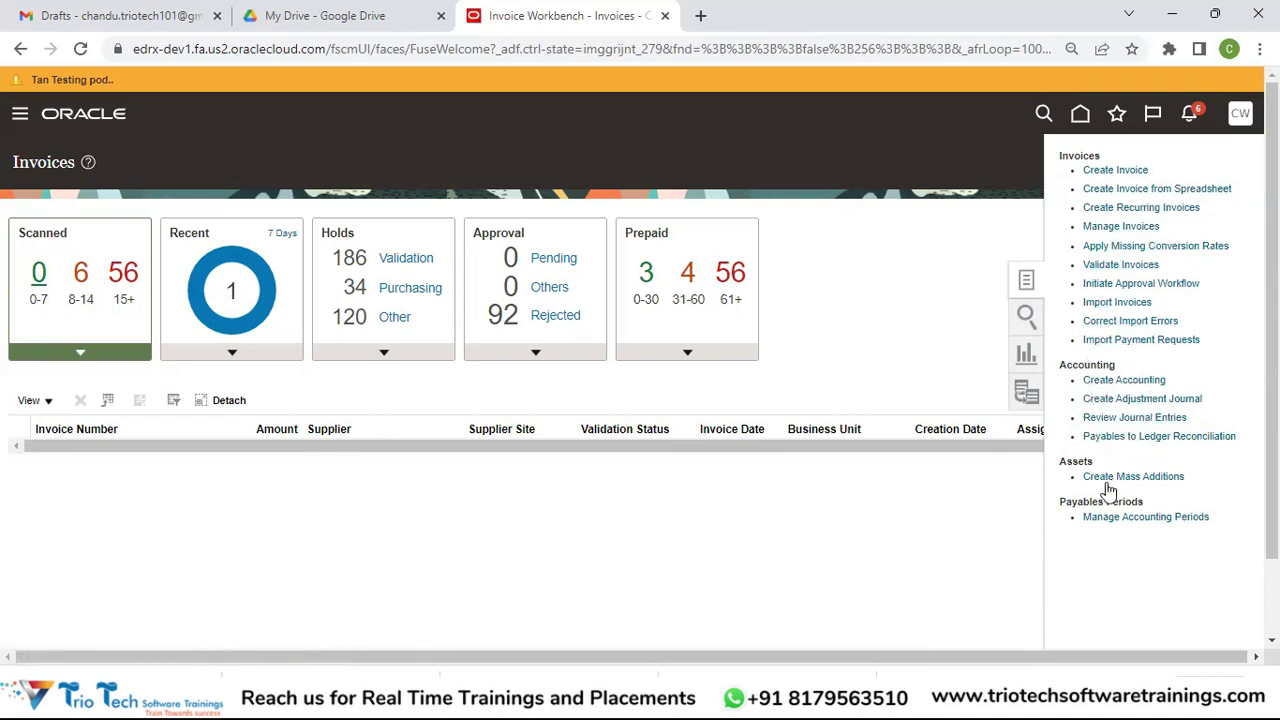
click(1178, 519)
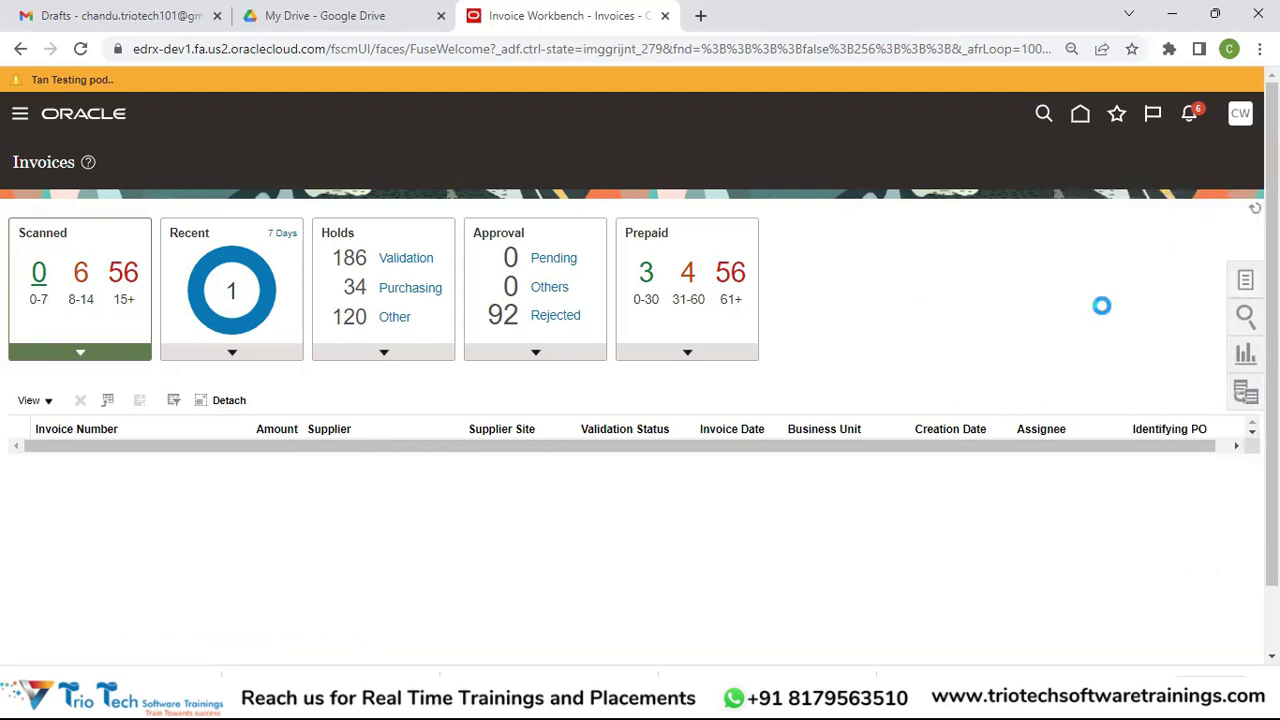
click(1240, 283)
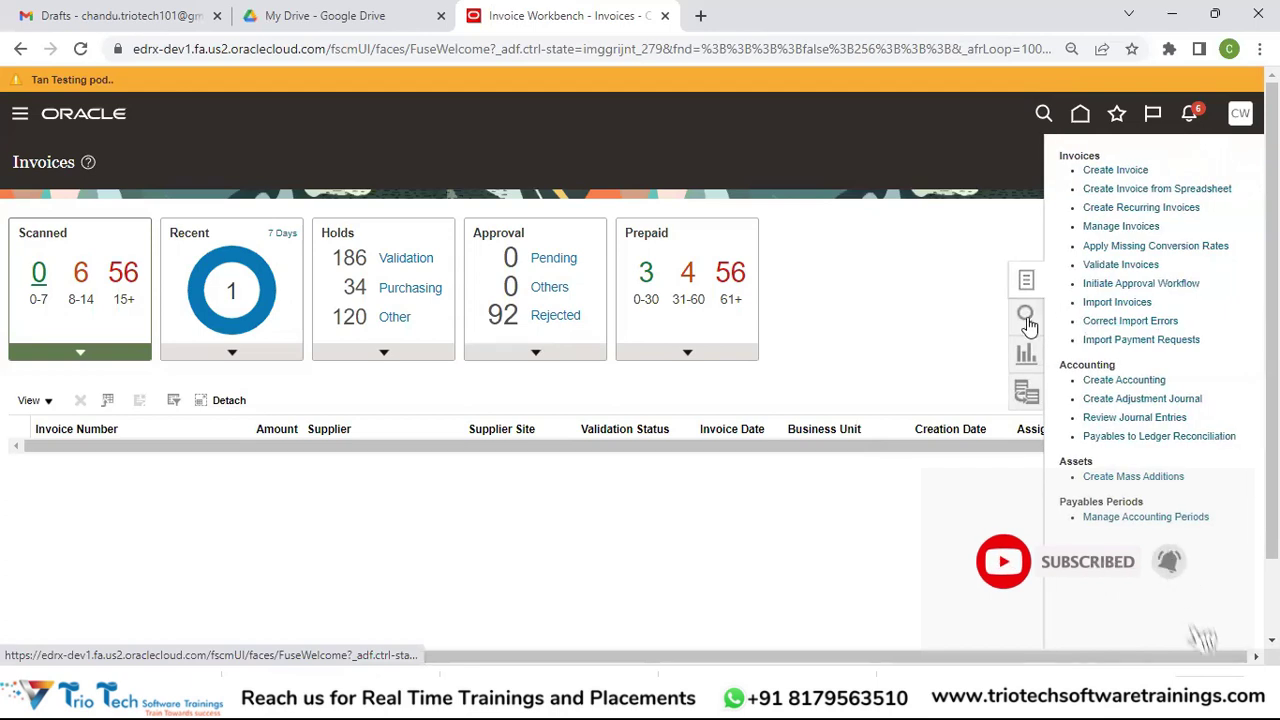
click(1027, 318)
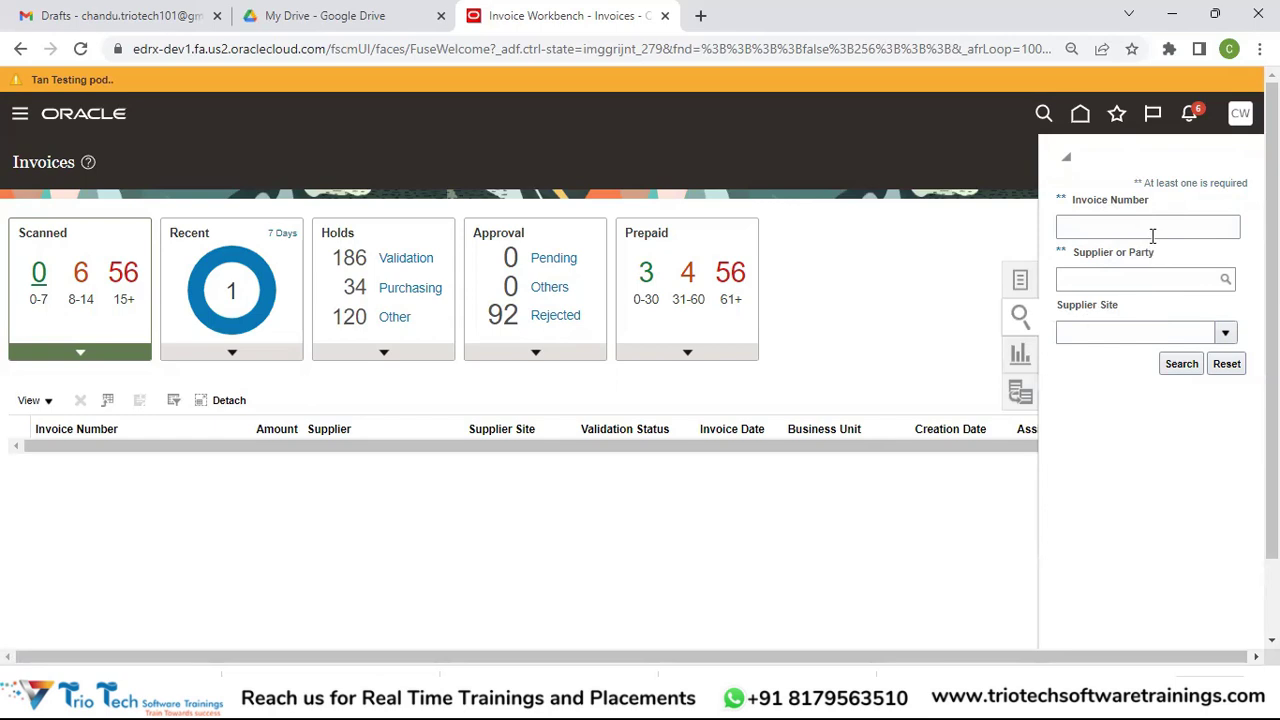
Step: Switch the Invoices side panel to Reports, showing My Folders and Shared Reports and Analytics
click(1020, 360)
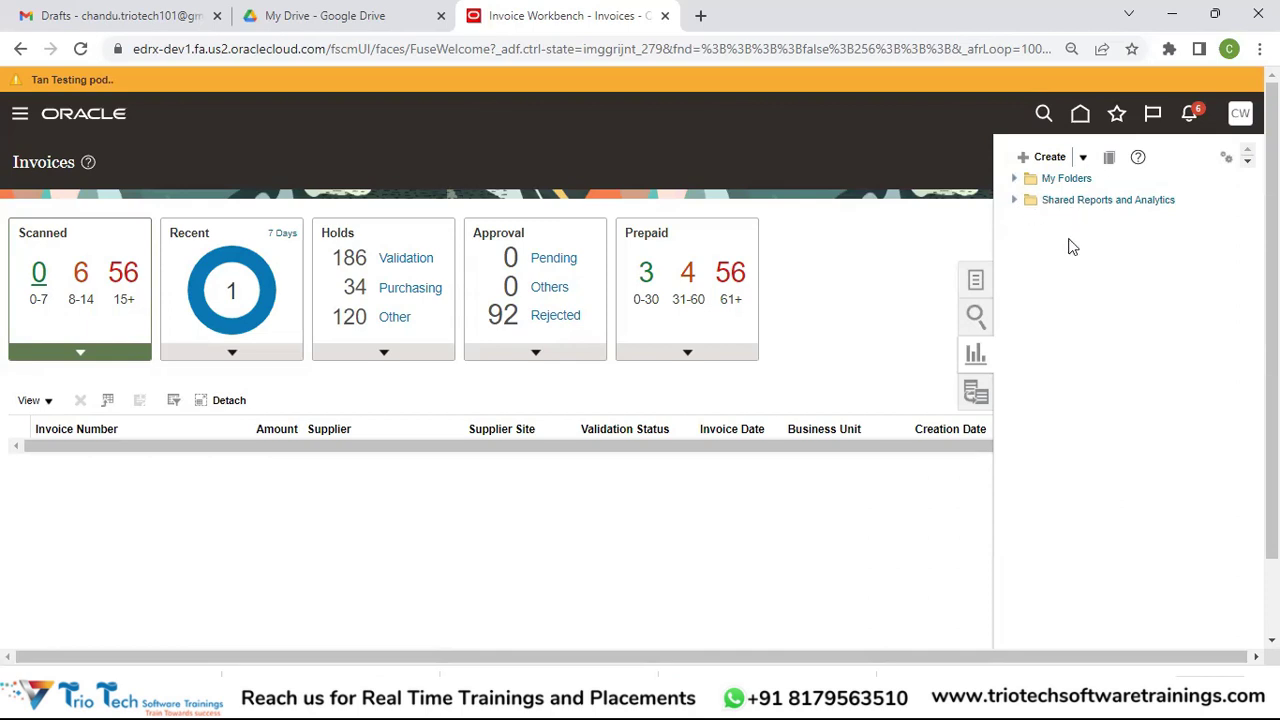
Step: Expand Shared Reports and Analytics and My Folders in the reports panel, then close the panel
click(1014, 200)
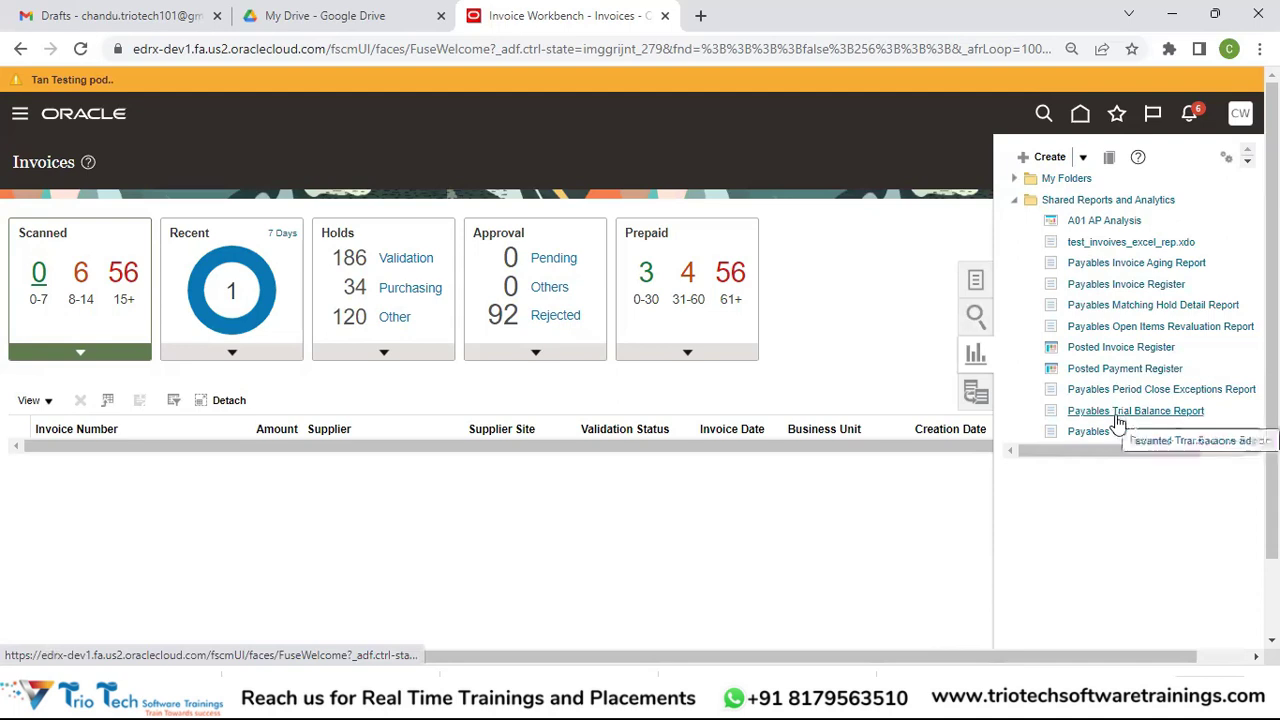
click(1014, 176)
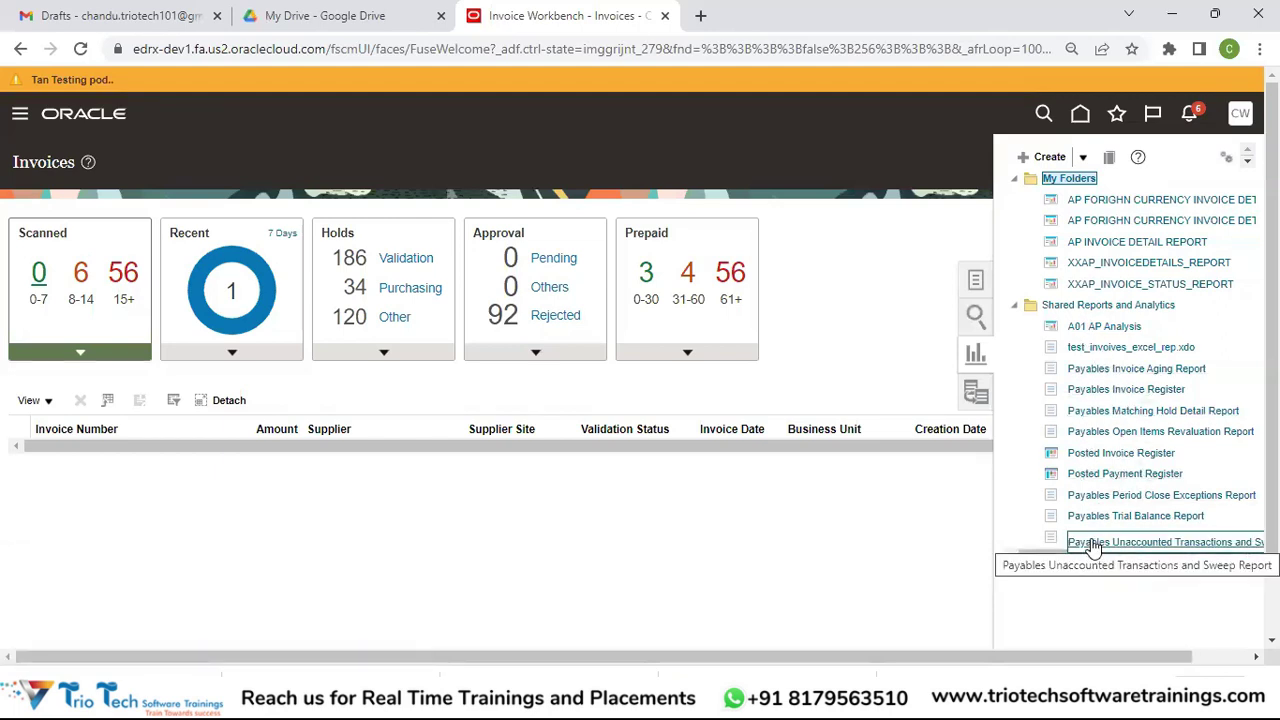
click(924, 367)
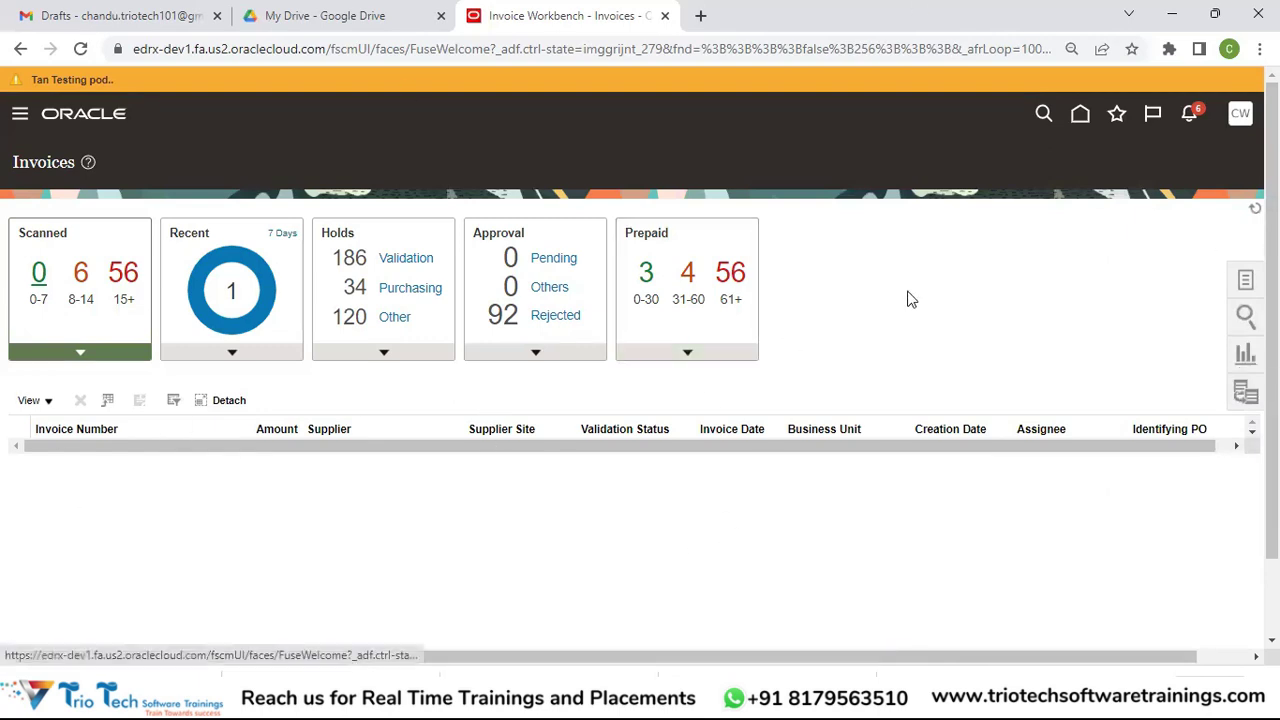
Step: Go to the home page, show the General Accounting apps, and open the Journals workbench
click(1087, 113)
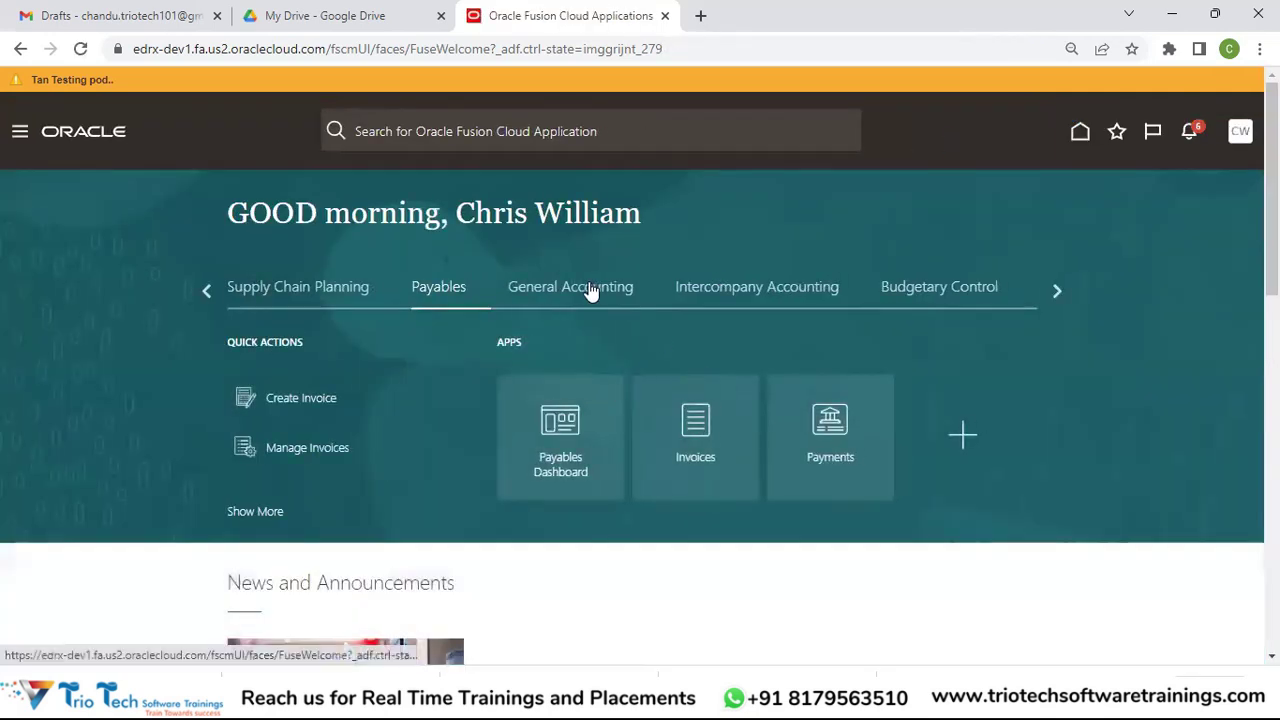
click(591, 289)
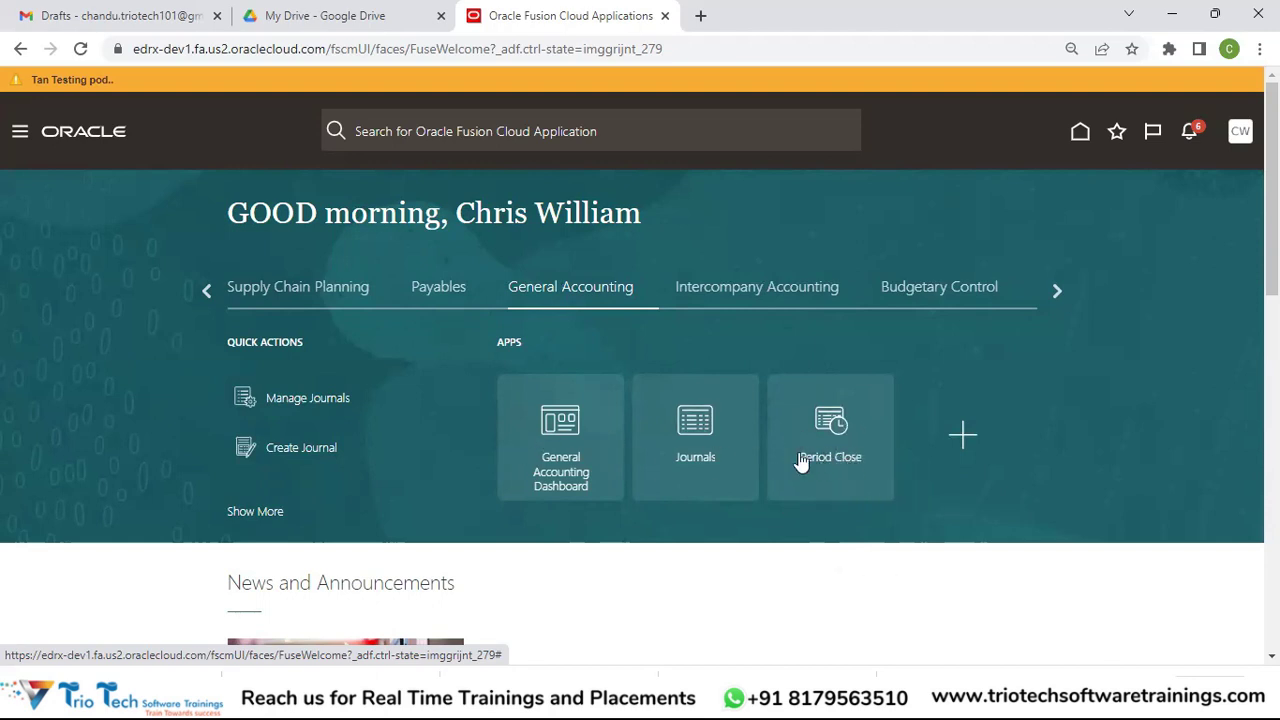
click(660, 441)
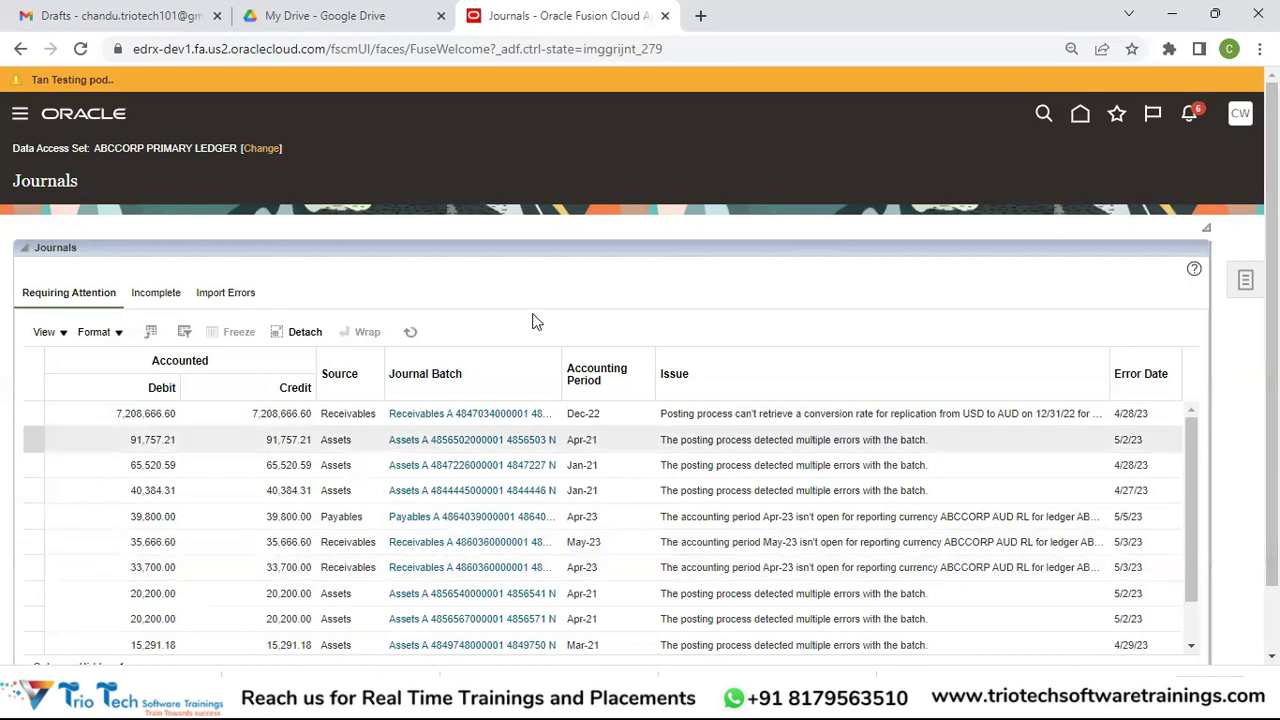
Step: Scan the journals requiring attention, then open and close the Journals task panel
scroll(430, 465, down, 1)
scroll(1234, 300, up, 1)
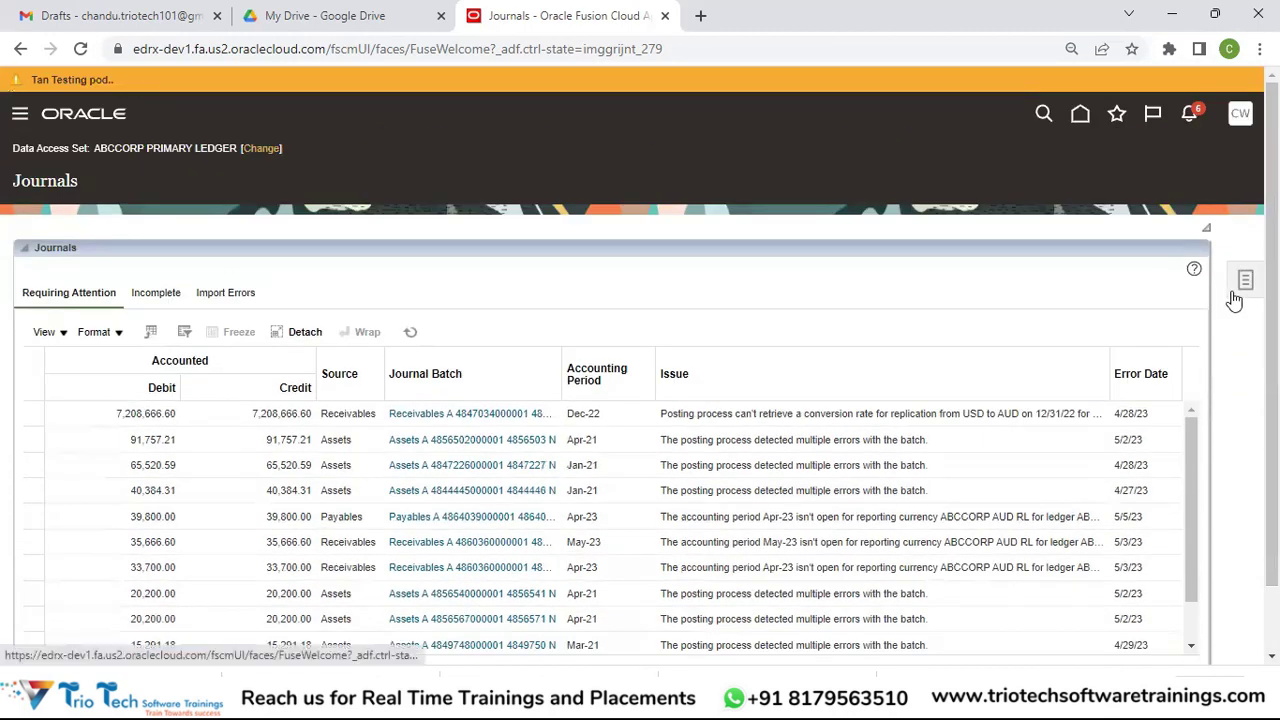
click(1240, 288)
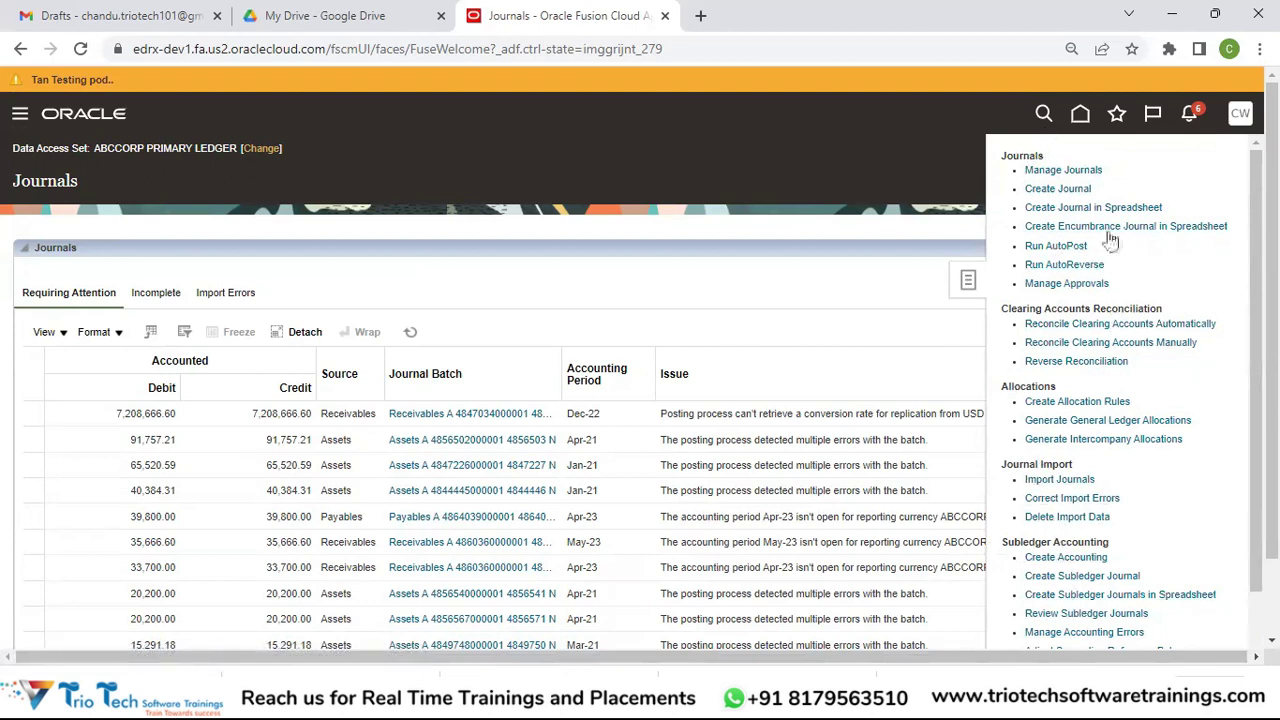
click(857, 280)
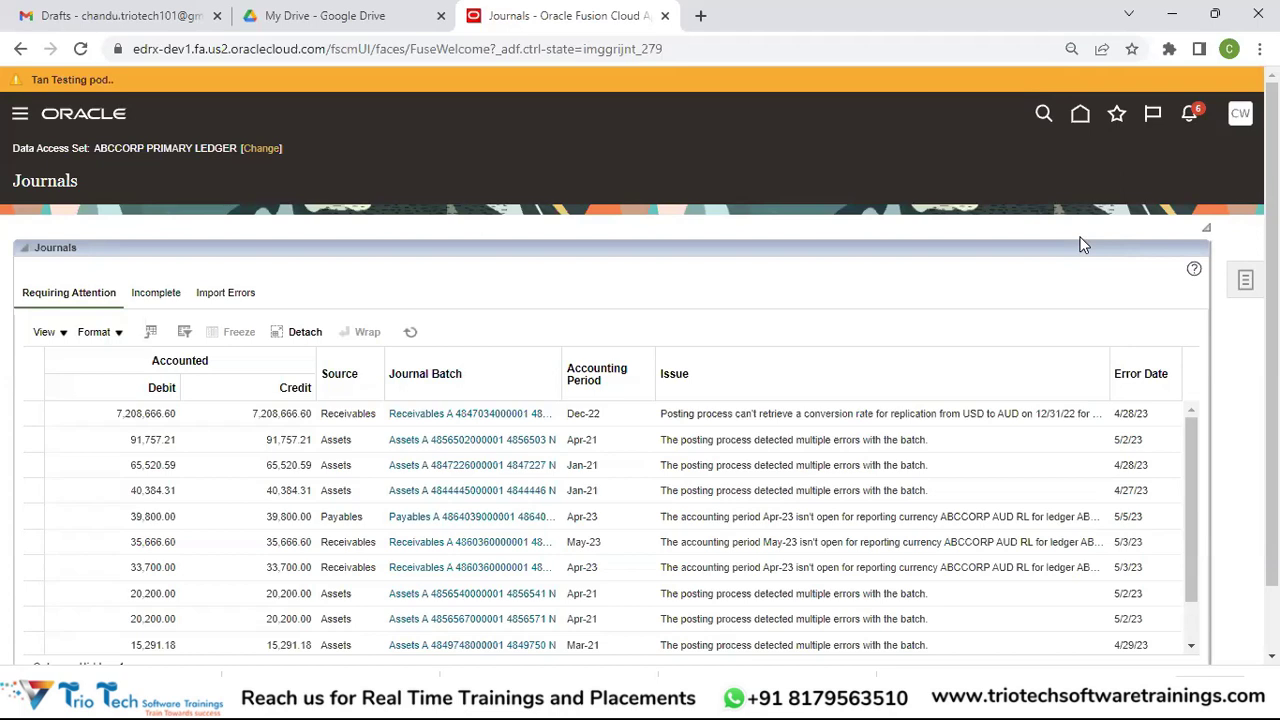
Step: Leave the Journals page for the home page, showing the Journals and Period Close apps
click(1080, 115)
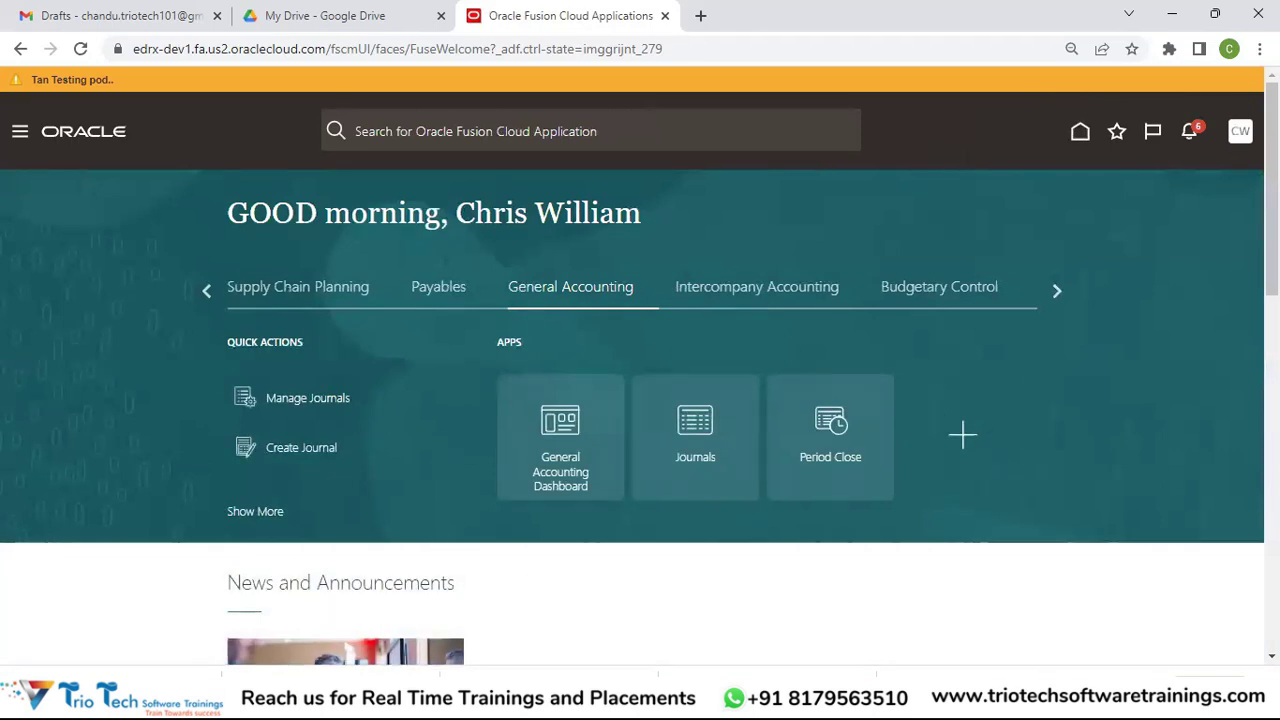
Step: Page forward through the home page notification cards to the asset addition and invoice approval notifications
scroll(640, 368, down, 2)
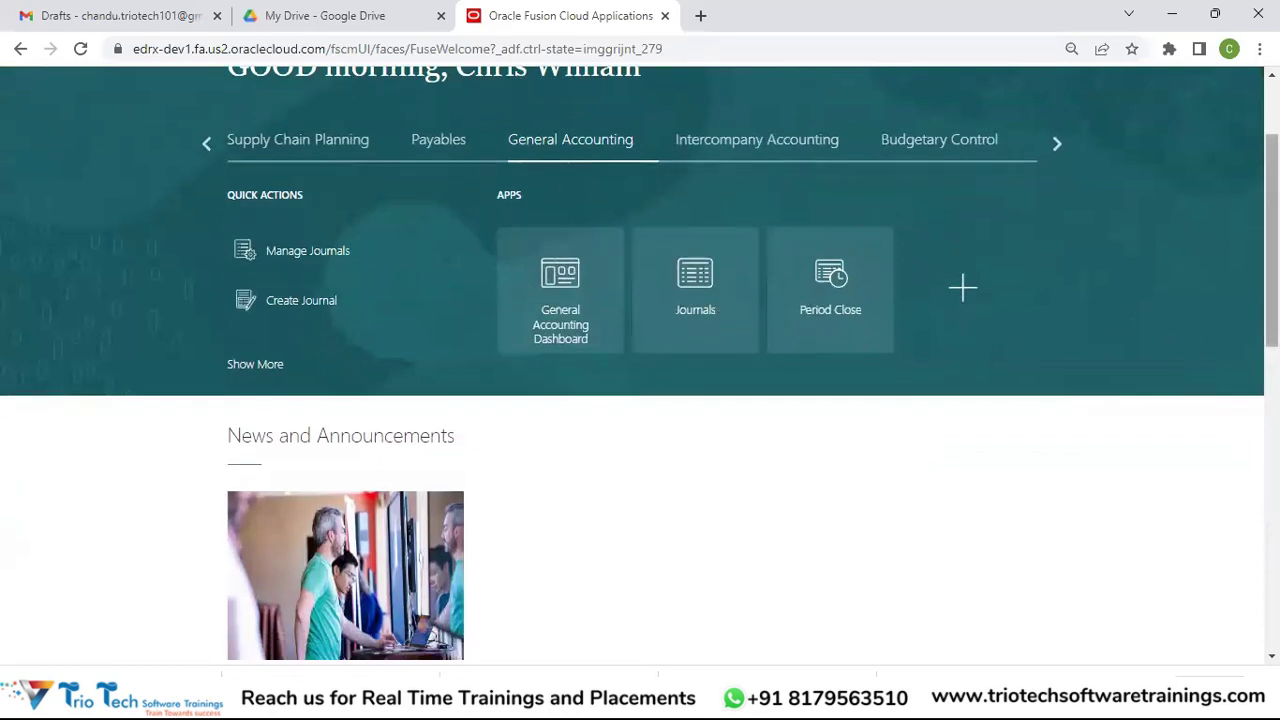
scroll(640, 368, down, 3)
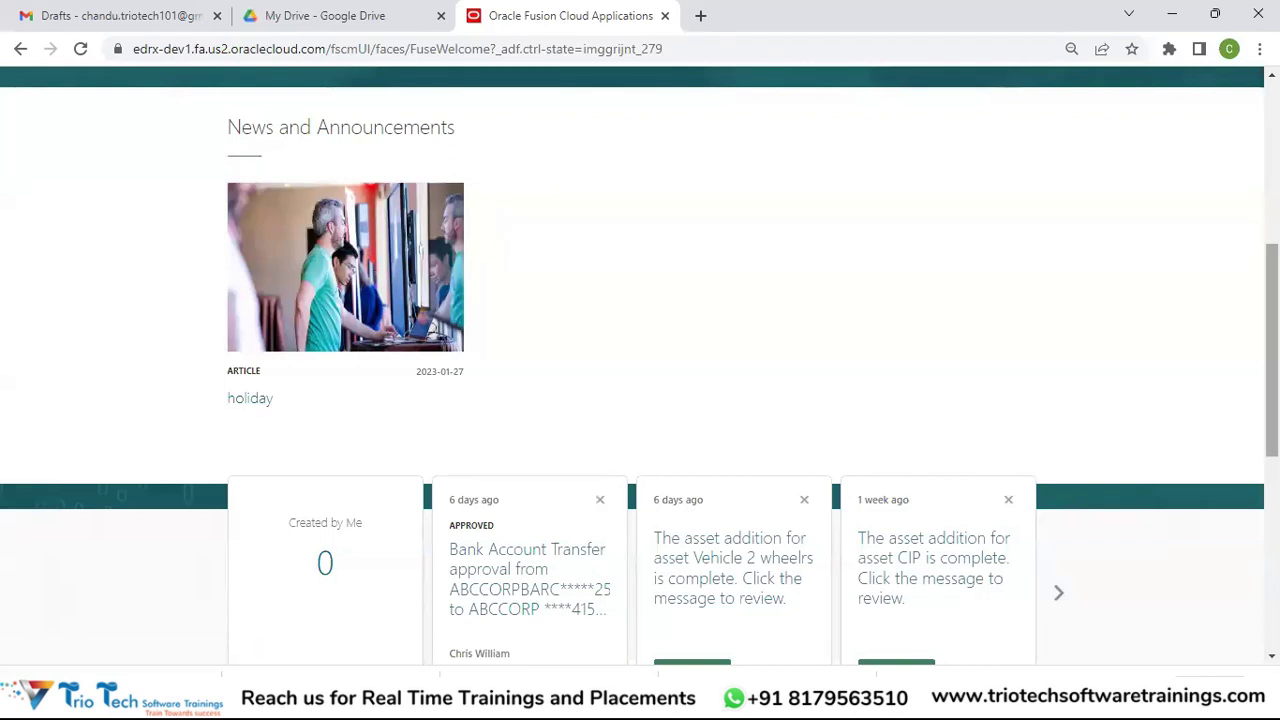
drag(1272, 350, 1272, 440)
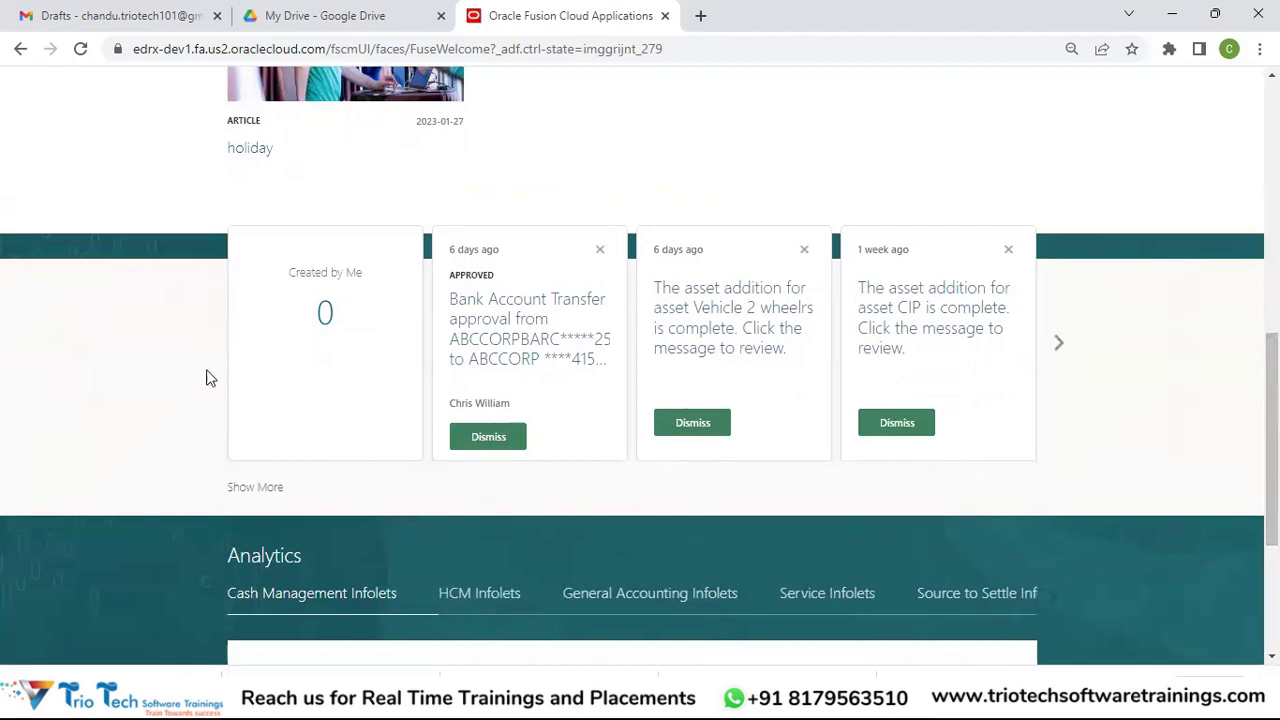
drag(1272, 420, 1272, 171)
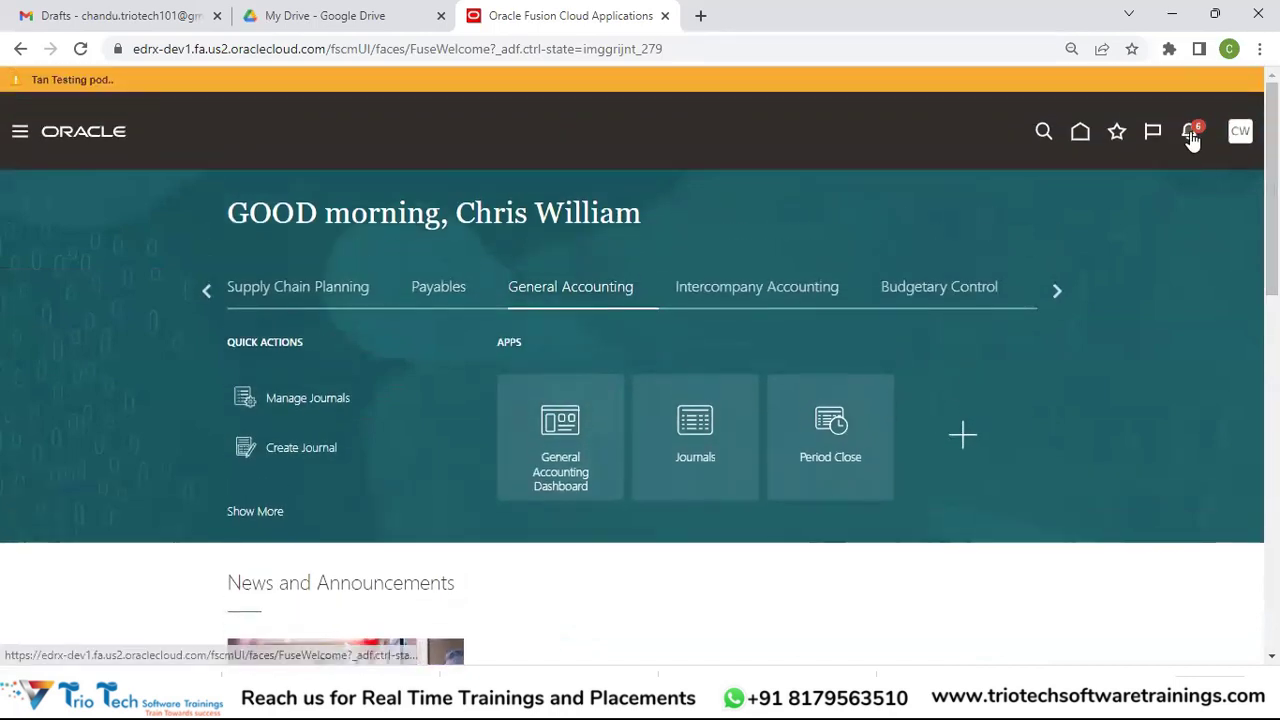
scroll(640, 366, down, 5)
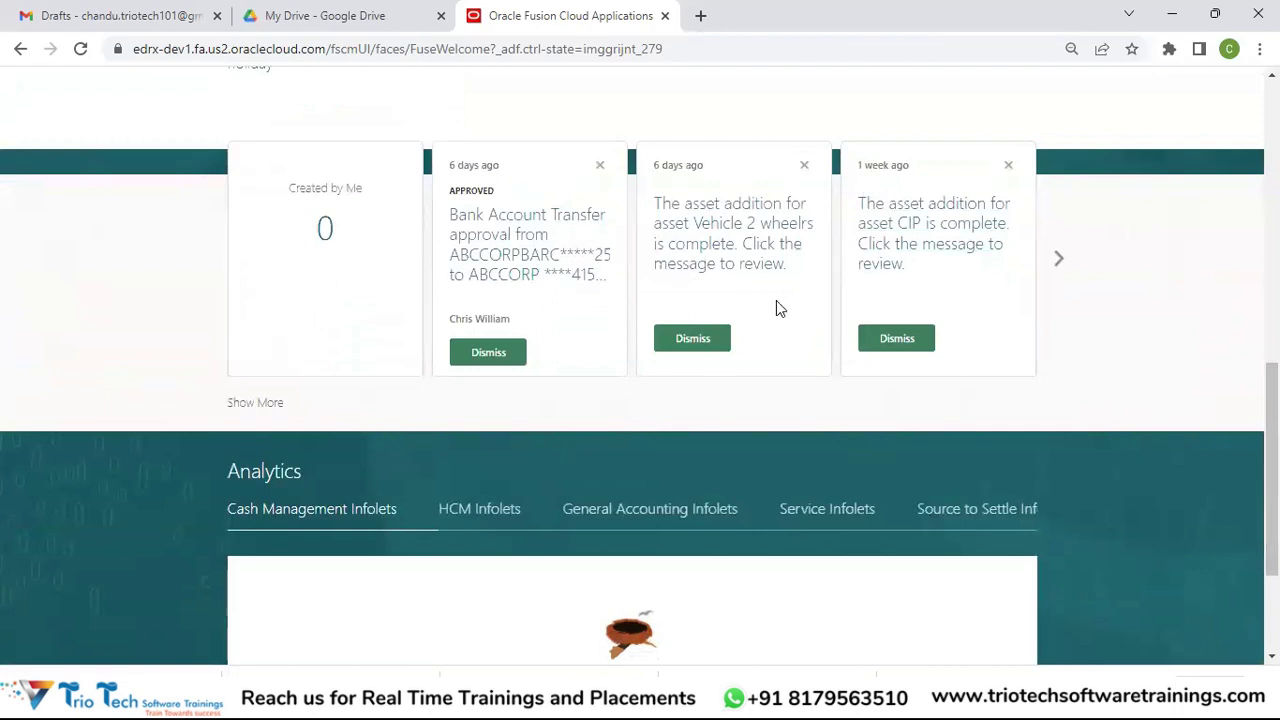
click(1062, 264)
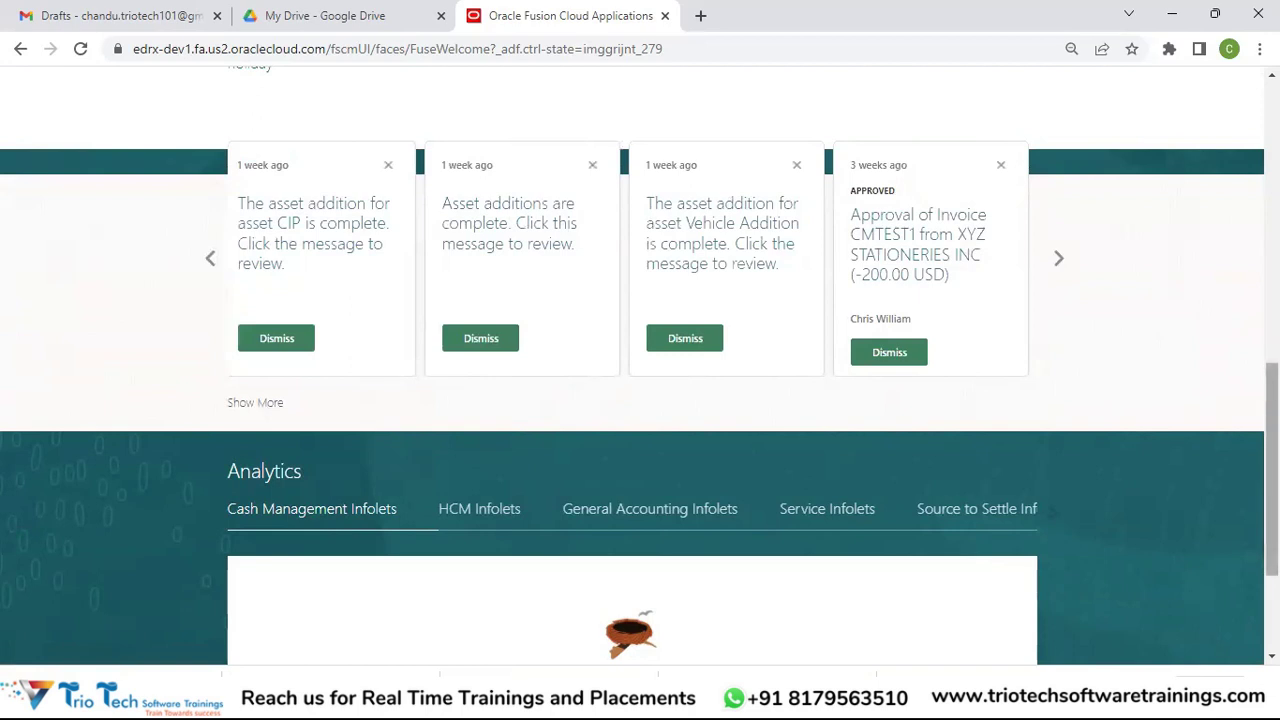
scroll(800, 449, down, 2)
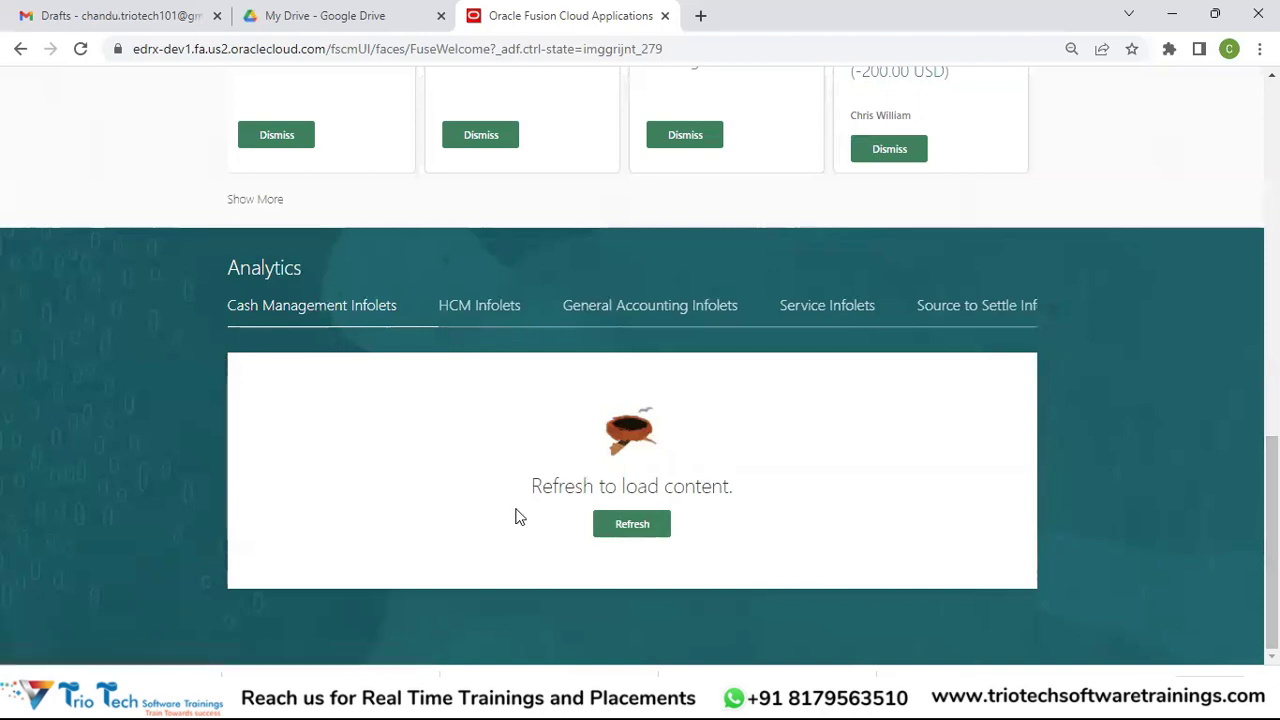
Step: Refresh the Analytics section to show General Accounting Infolets like Close Calendar and Journals $597K
click(643, 527)
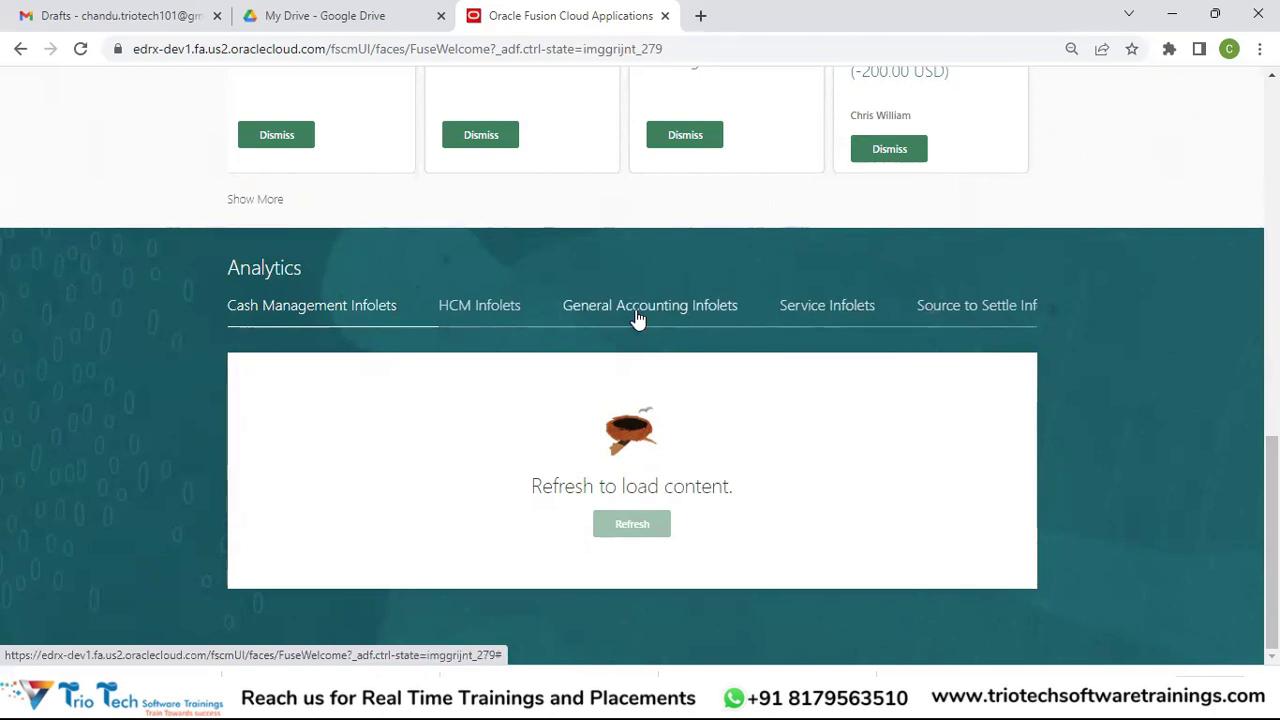
scroll(637, 318, up, 2)
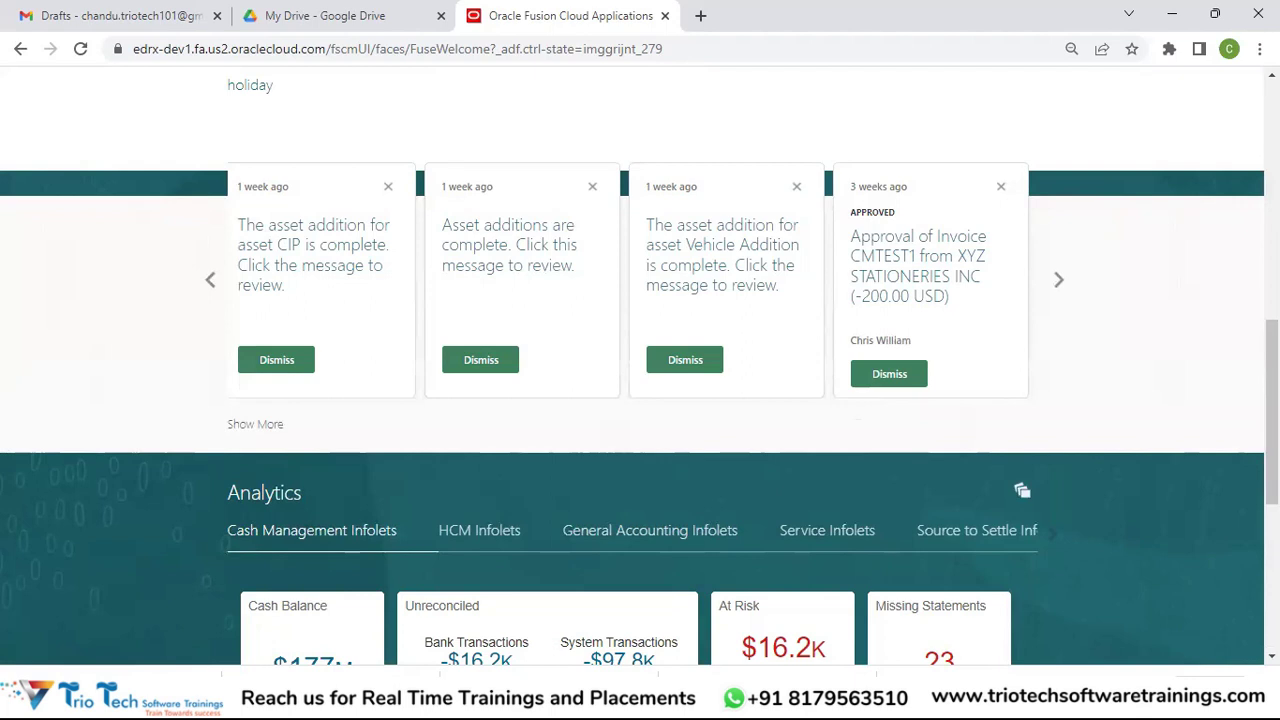
scroll(640, 370, down, 5)
scroll(757, 408, up, 2)
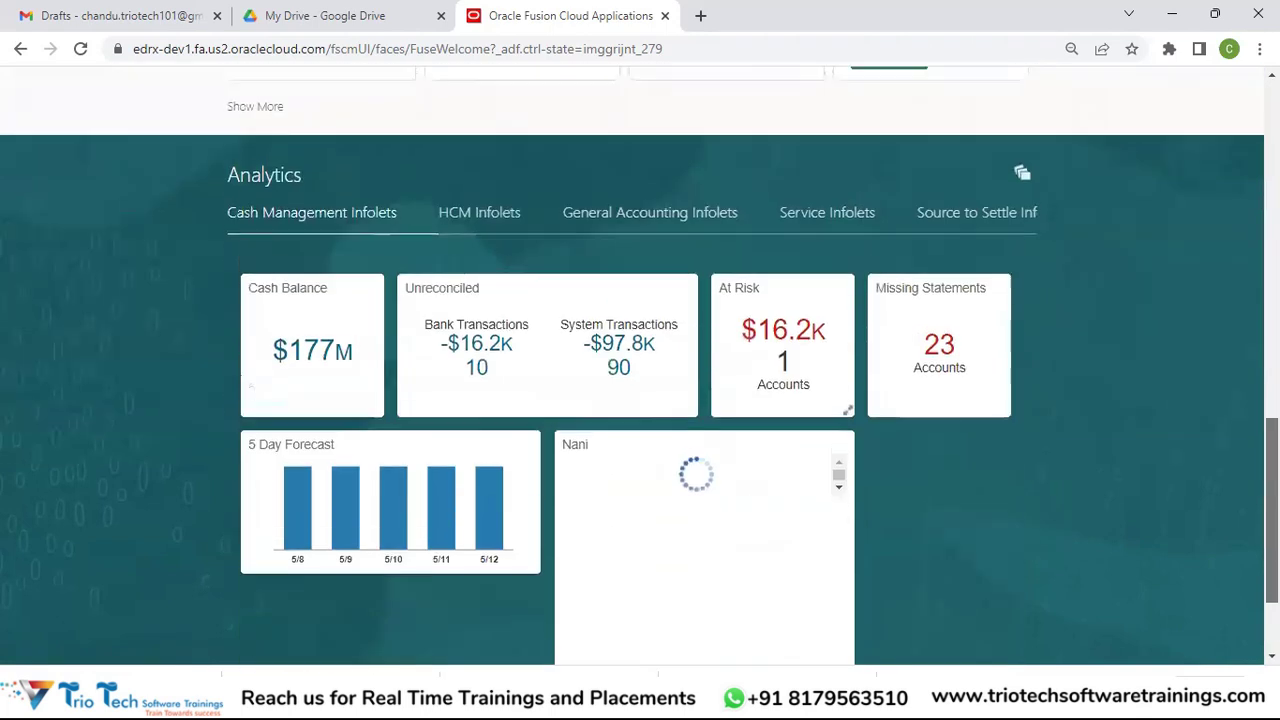
scroll(545, 360, up, 3)
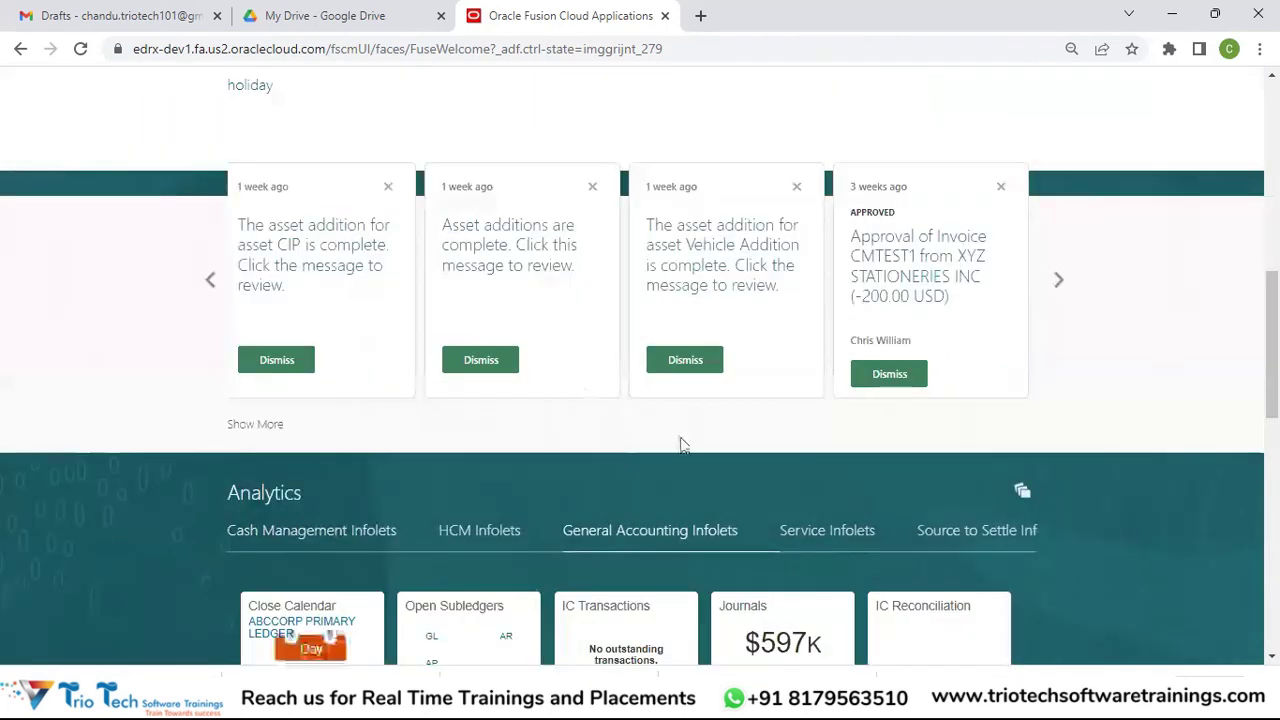
Step: Browse the General Accounting infolet tiles, then return to the top of the page
scroll(1143, 482, down, 3)
scroll(1103, 391, down, 2)
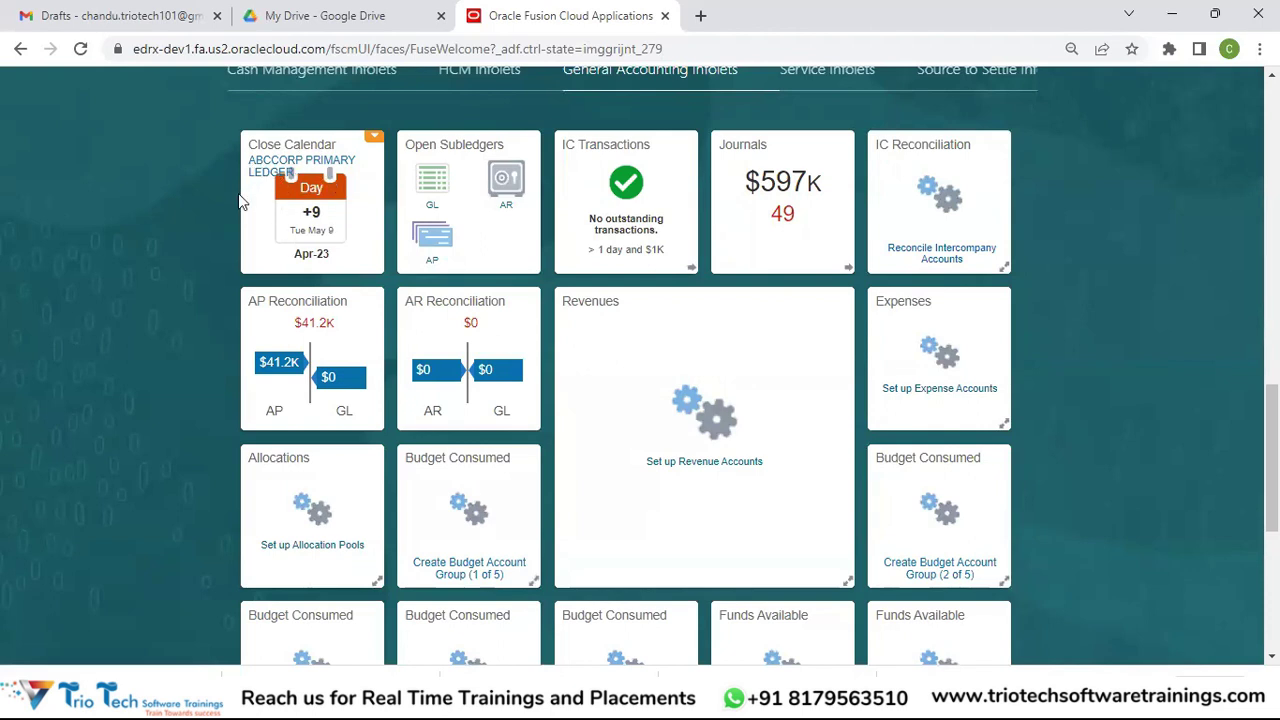
click(322, 211)
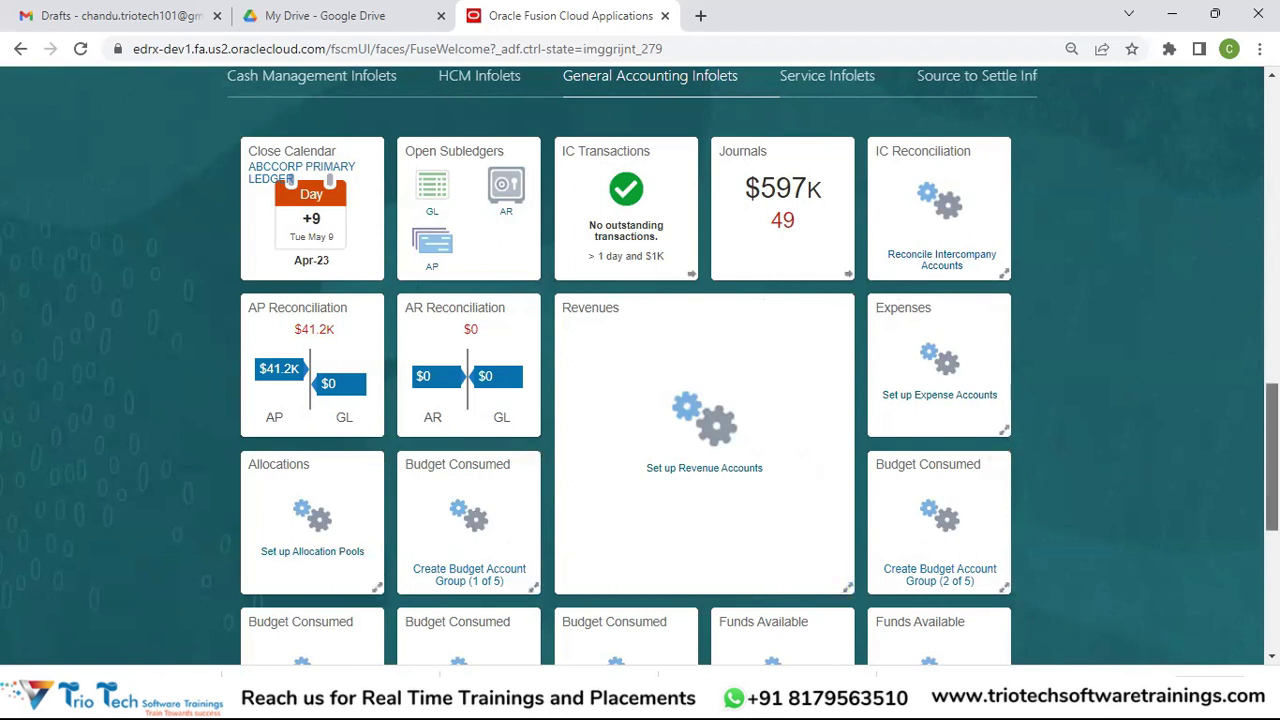
scroll(759, 365, down, 3)
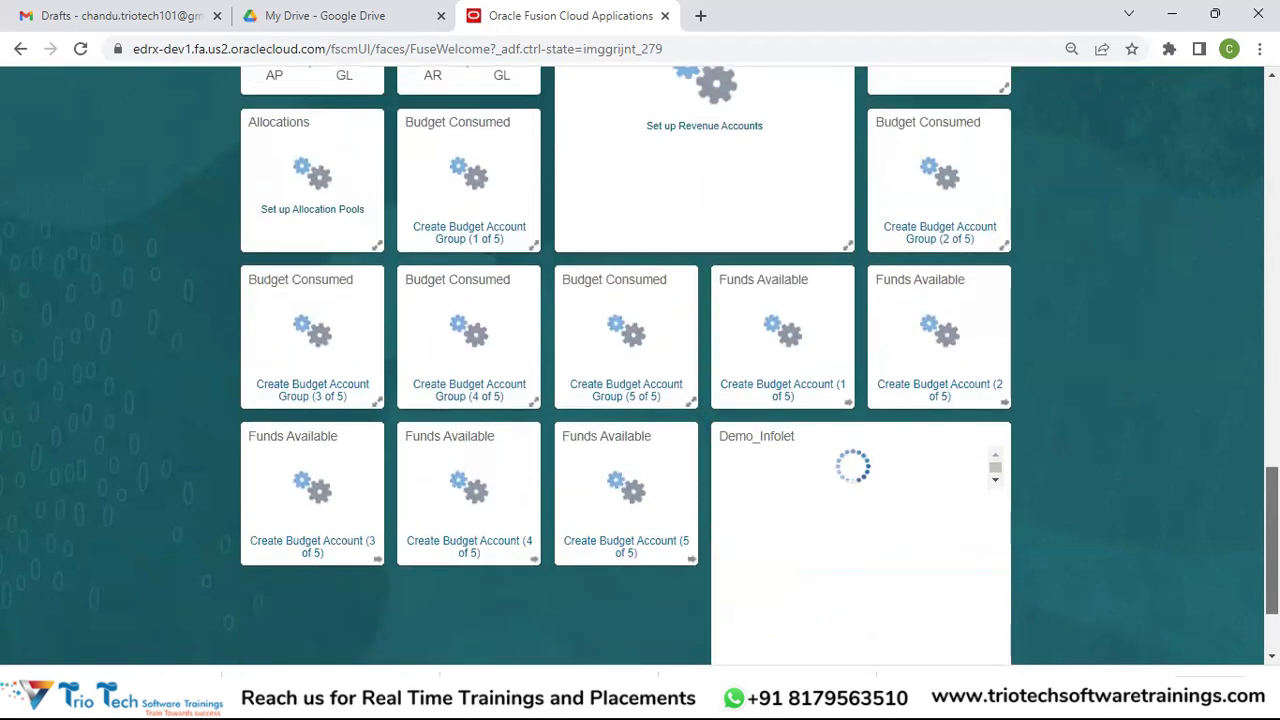
scroll(640, 365, up, 1)
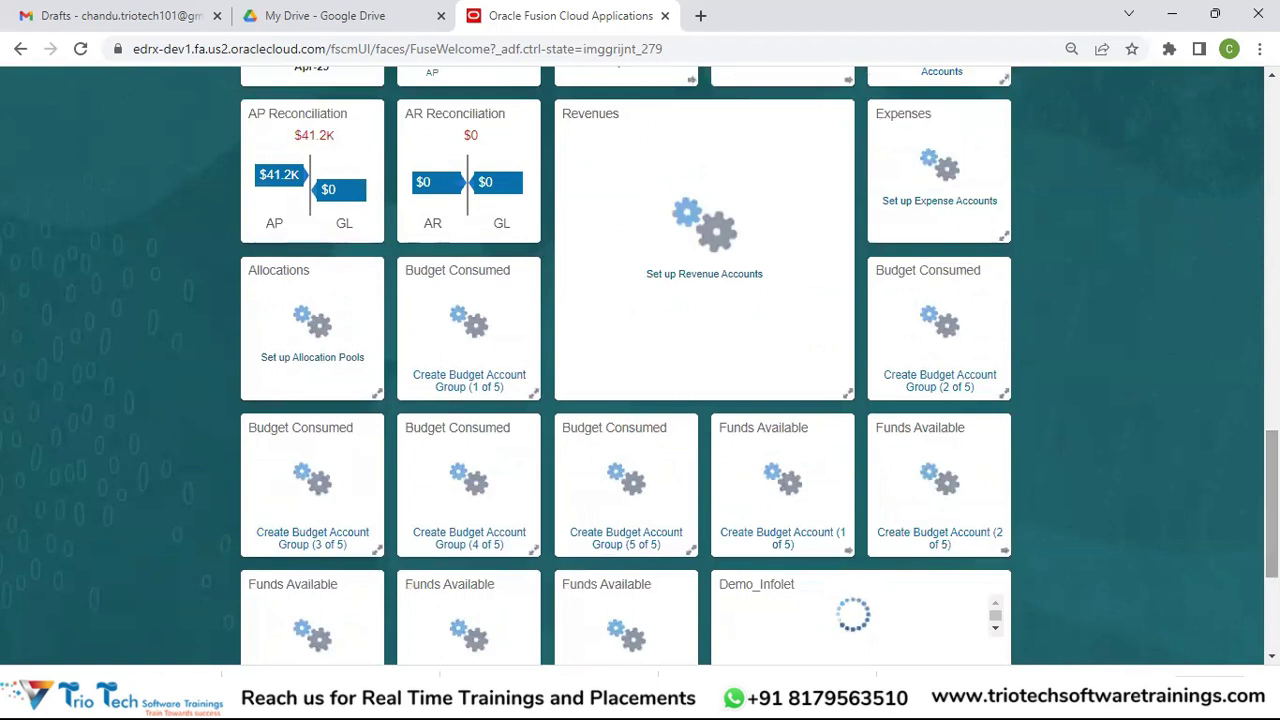
scroll(640, 365, up, 3)
scroll(640, 365, down, 3)
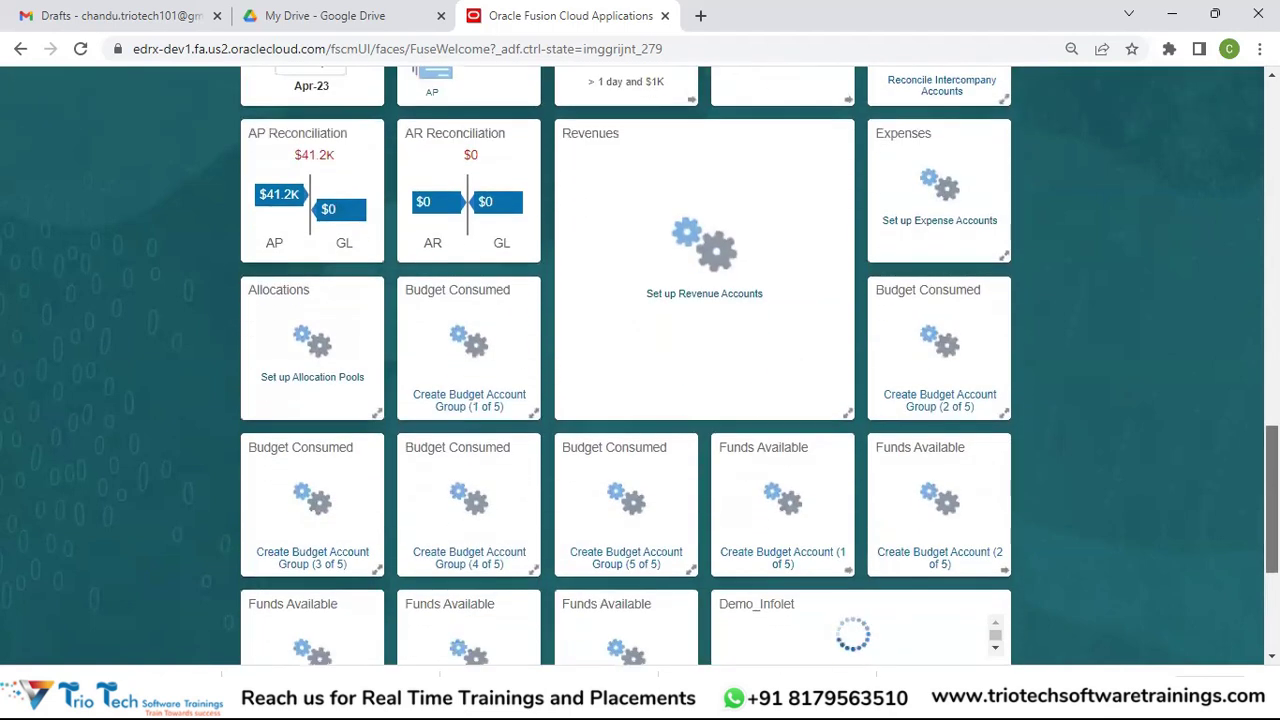
scroll(640, 365, up, 10)
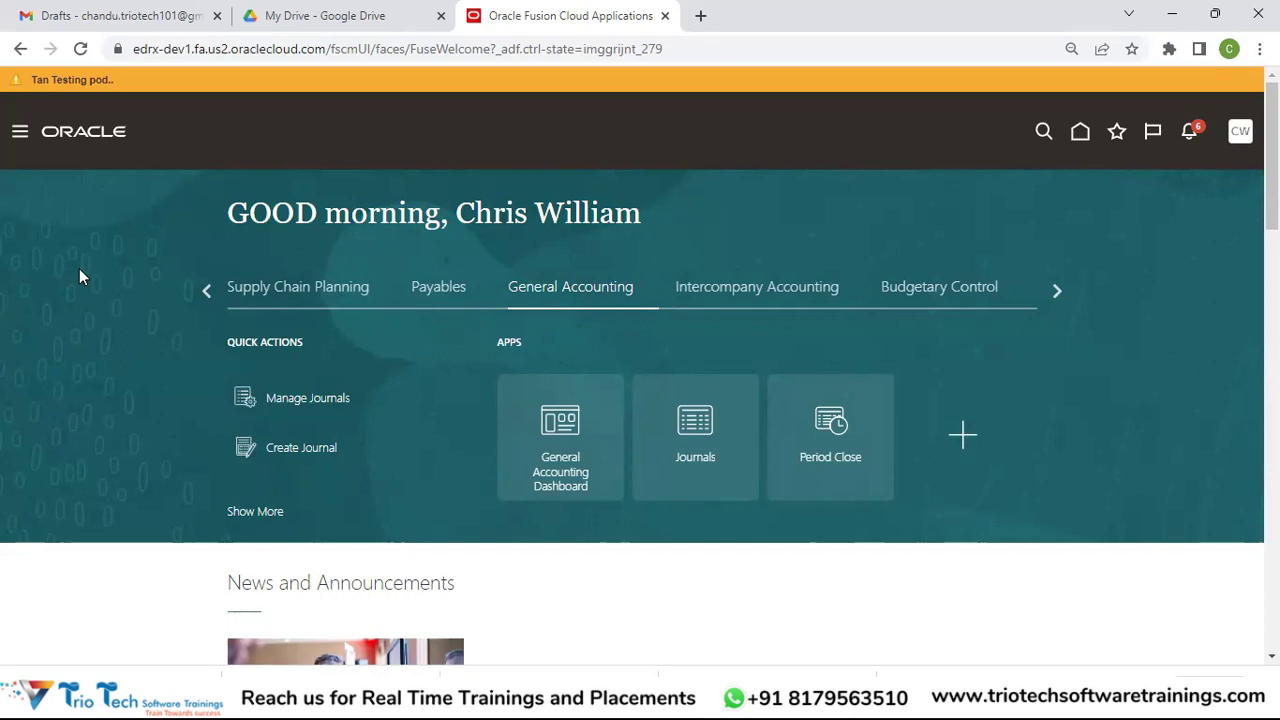
Step: Switch to the PowerPoint slide show at 'Role Based Security Model: Example'
key(alt+Tab)
key(alt+Tab)
key(alt+Tab)
key(alt+Tab)
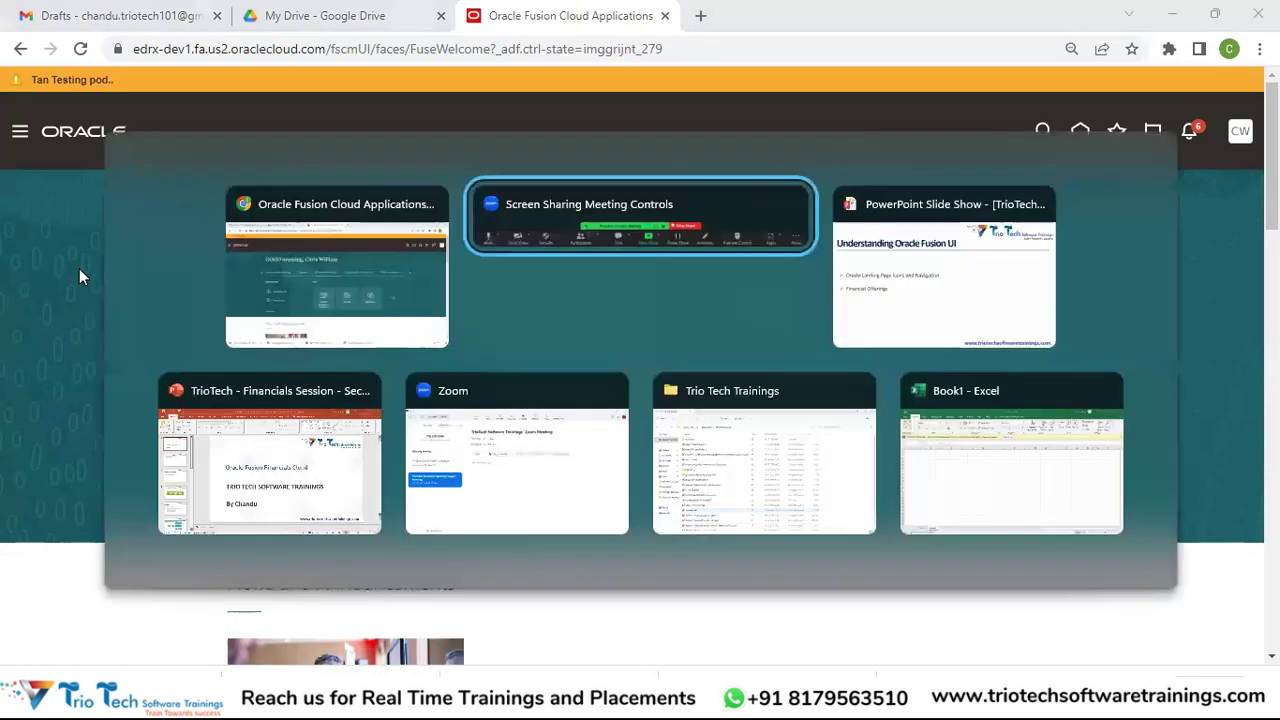
key(alt+shift+Tab)
key(alt+shift+Tab)
key(alt+shift+Tab)
key(alt+shift+Tab)
key(alt+Tab)
key(alt+Tab)
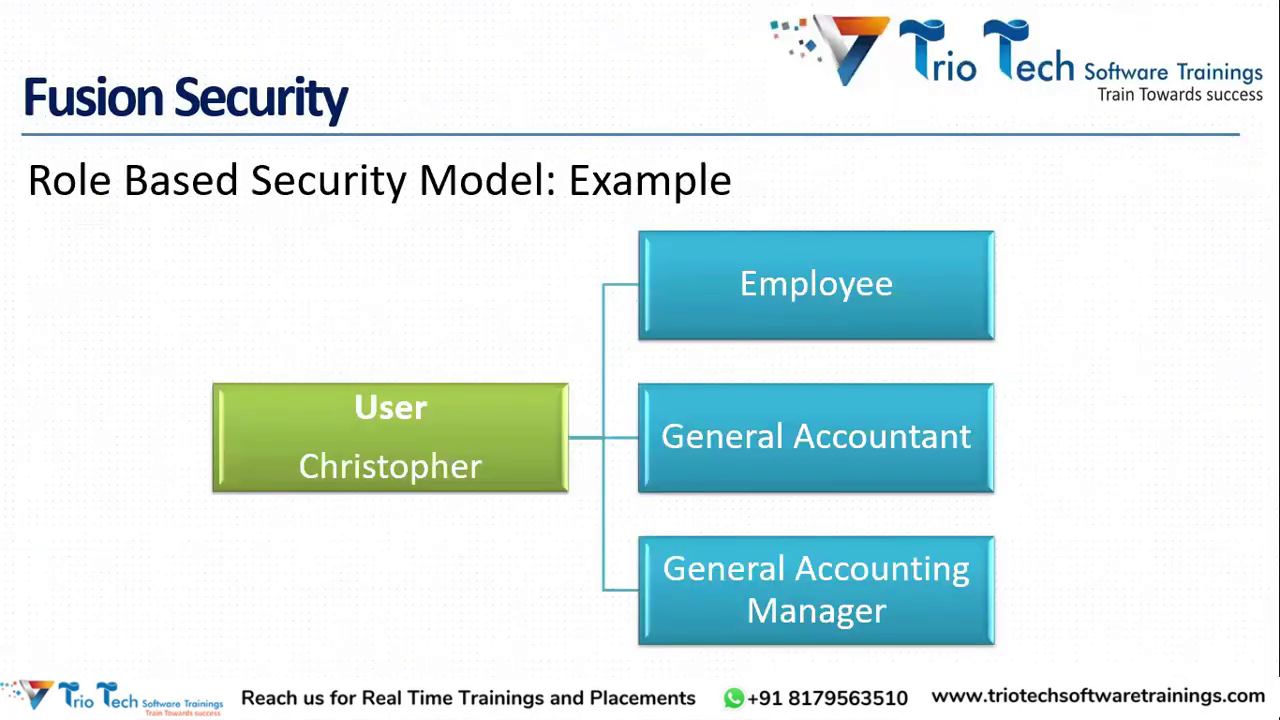
Step: Move between the slide show and the Fusion home page, ending on the Oracle Security Overview slide
key(Left)
key(Left)
key(Left)
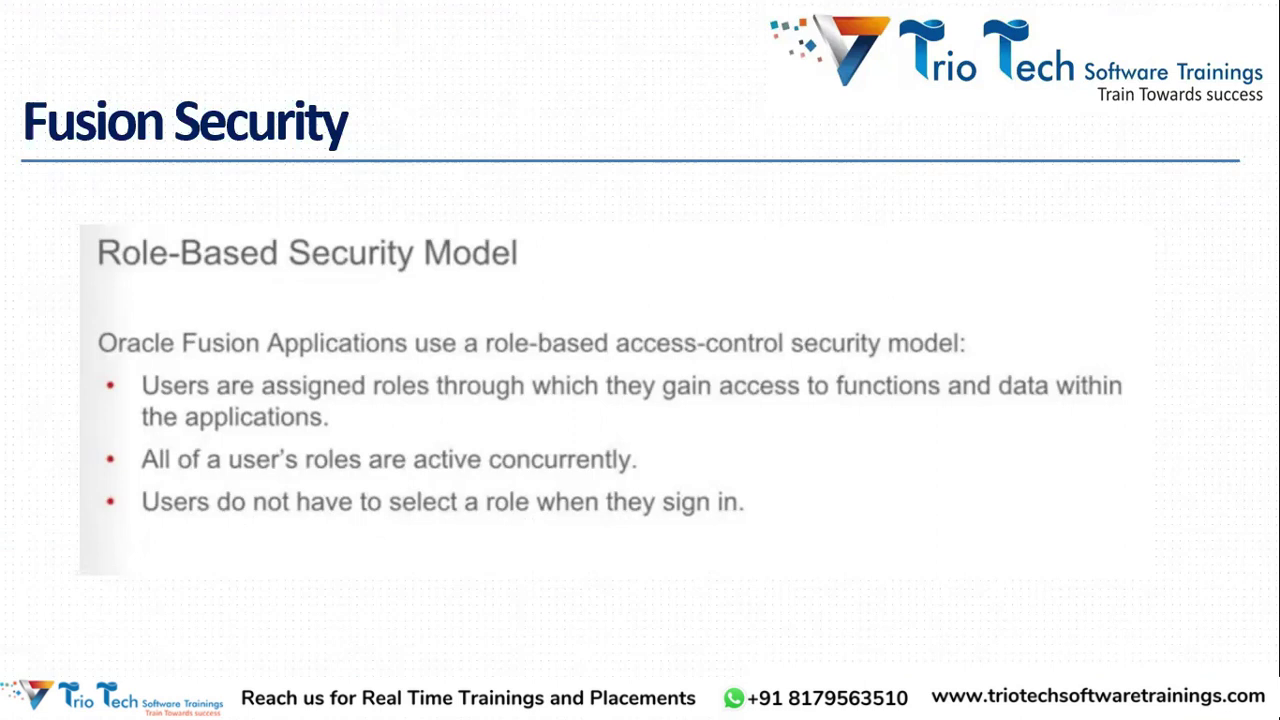
key(alt+Tab)
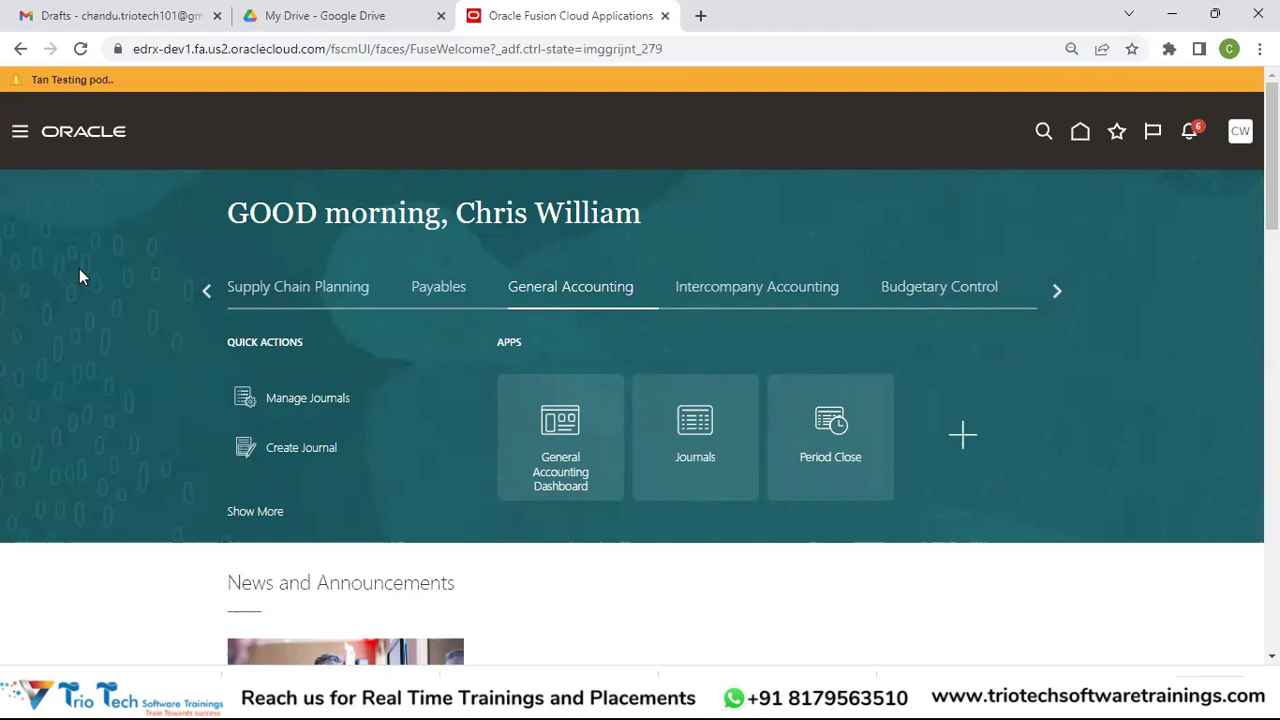
key(alt+Tab)
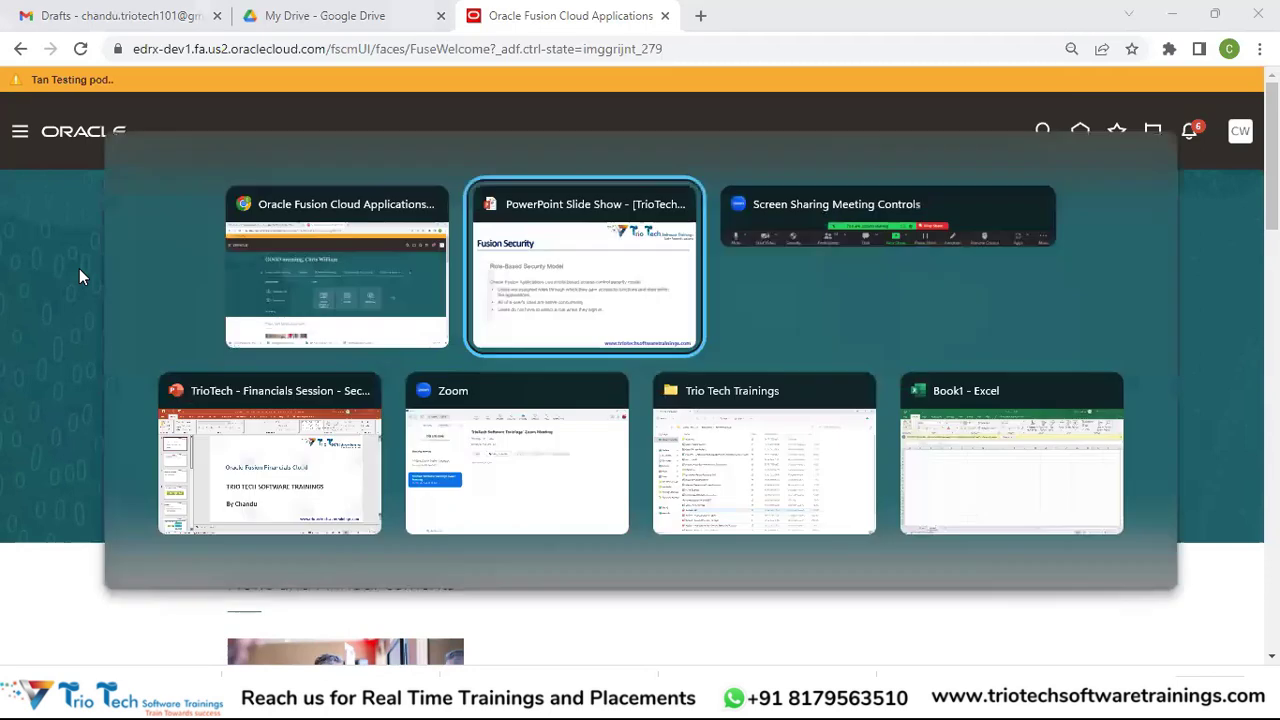
key(Right)
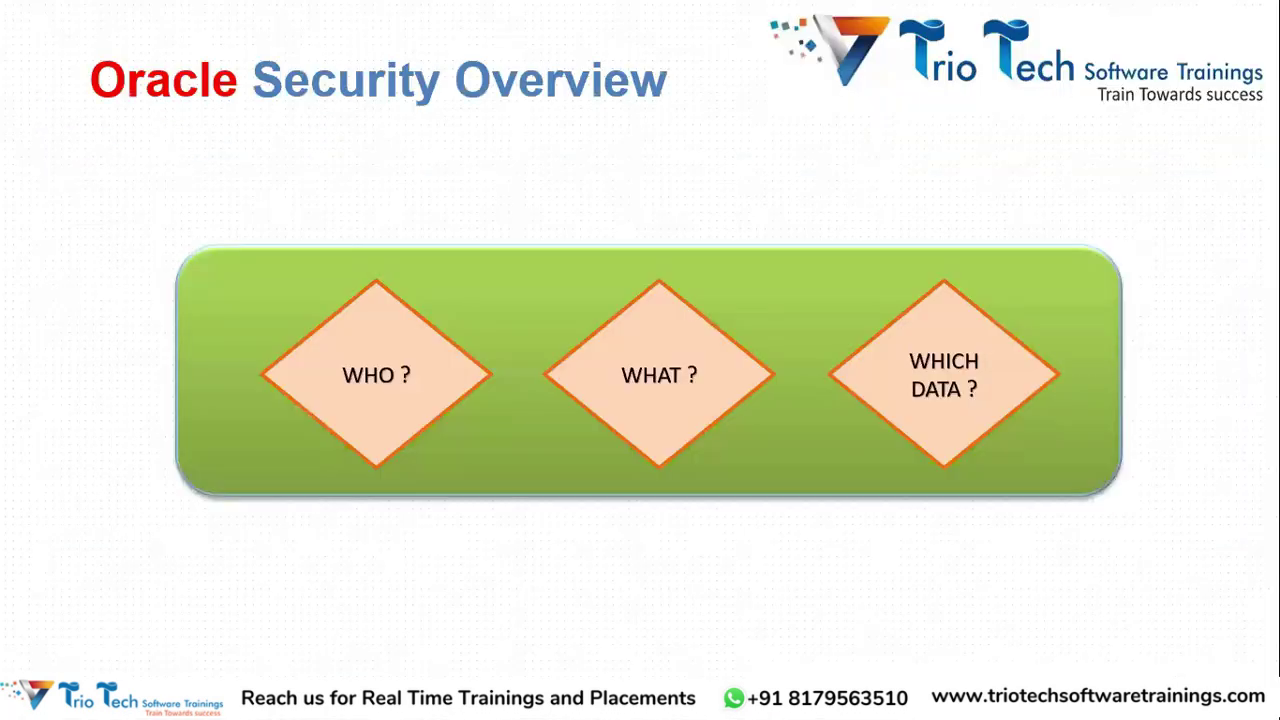